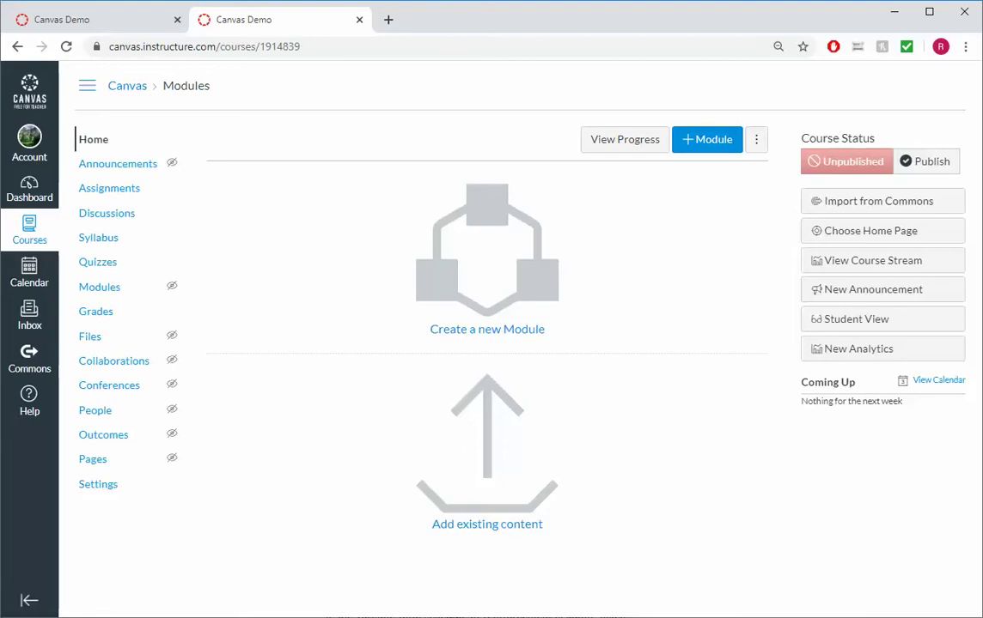
Switch the course into Student View to see it as a test student would.
left_click(891, 320)
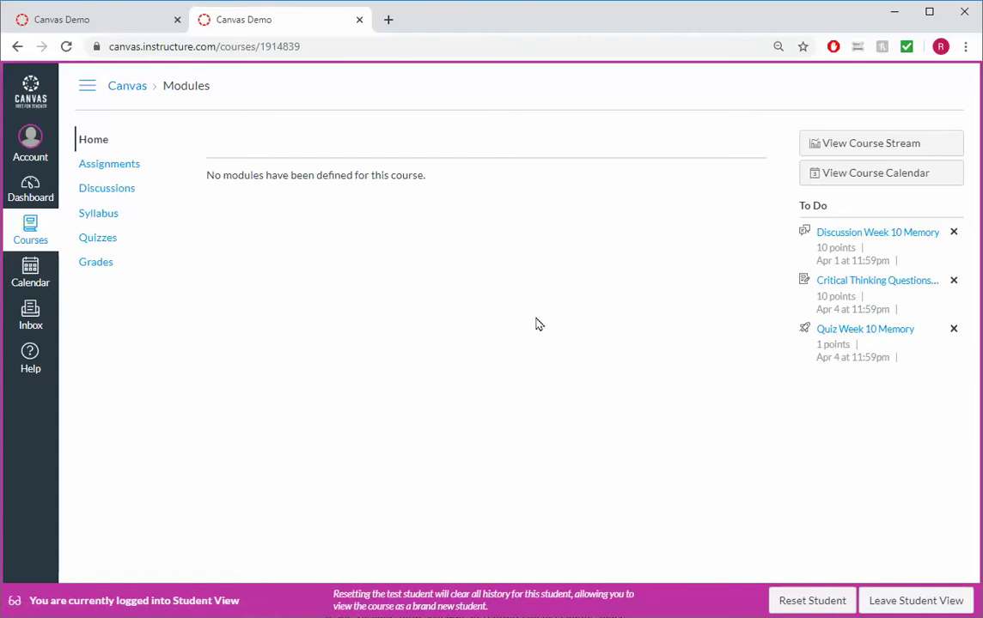
Open the Calendar in a new tab and follow the Apr 4 Critical Thinking event to its assignment page.
right_click(21, 272)
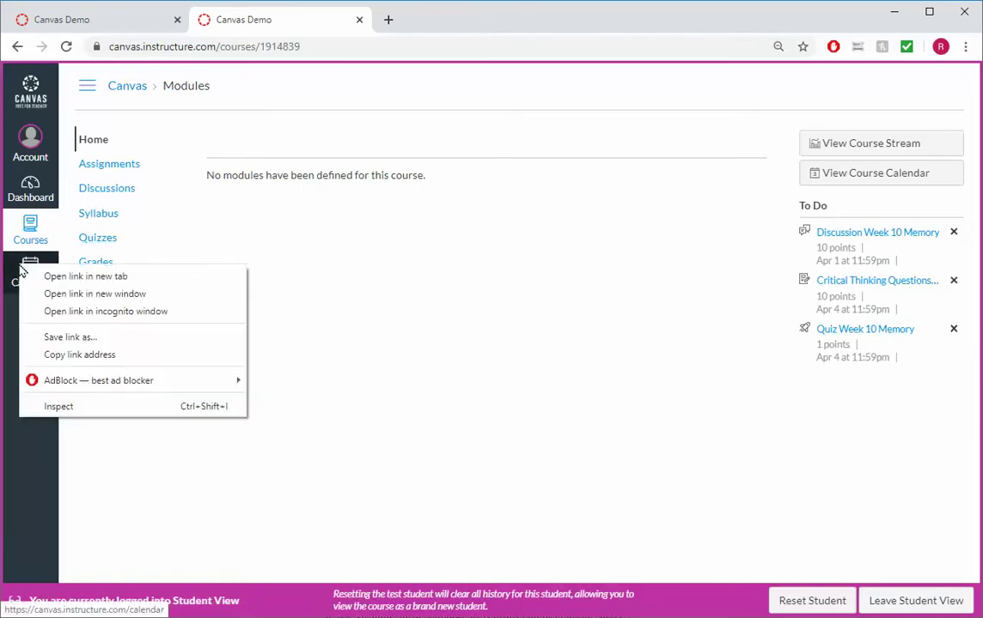
left_click(118, 277)
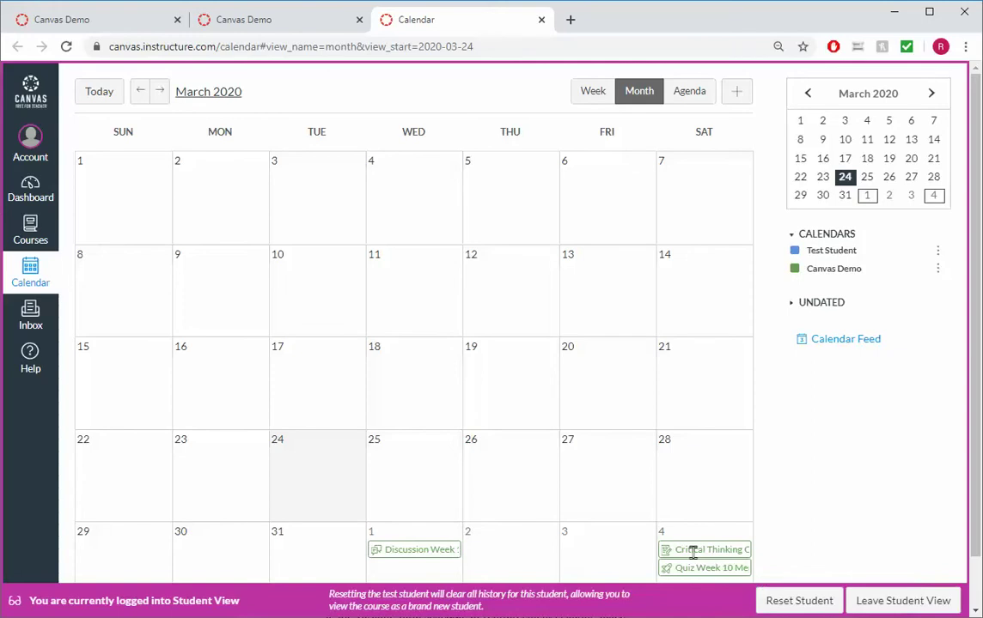
left_click(692, 551)
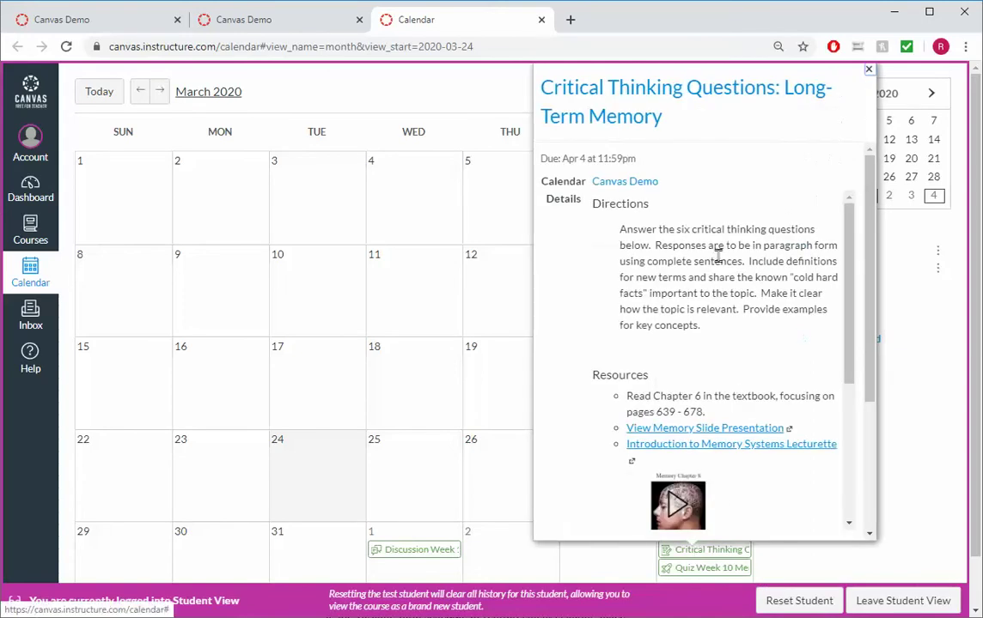
scroll(716, 256, "down", 3)
scroll(715, 256, "up", 3)
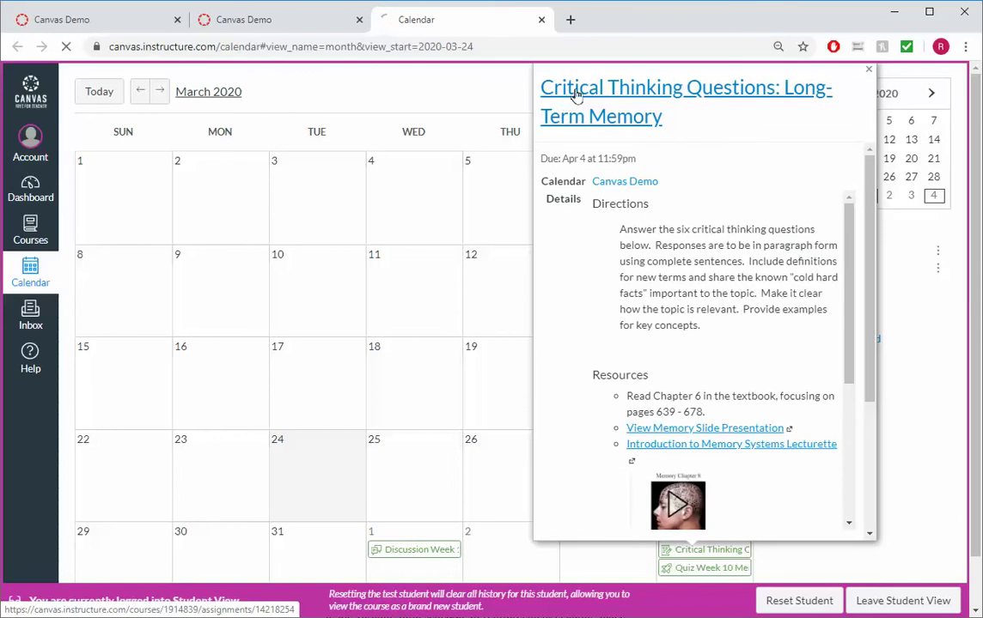
left_click(571, 100)
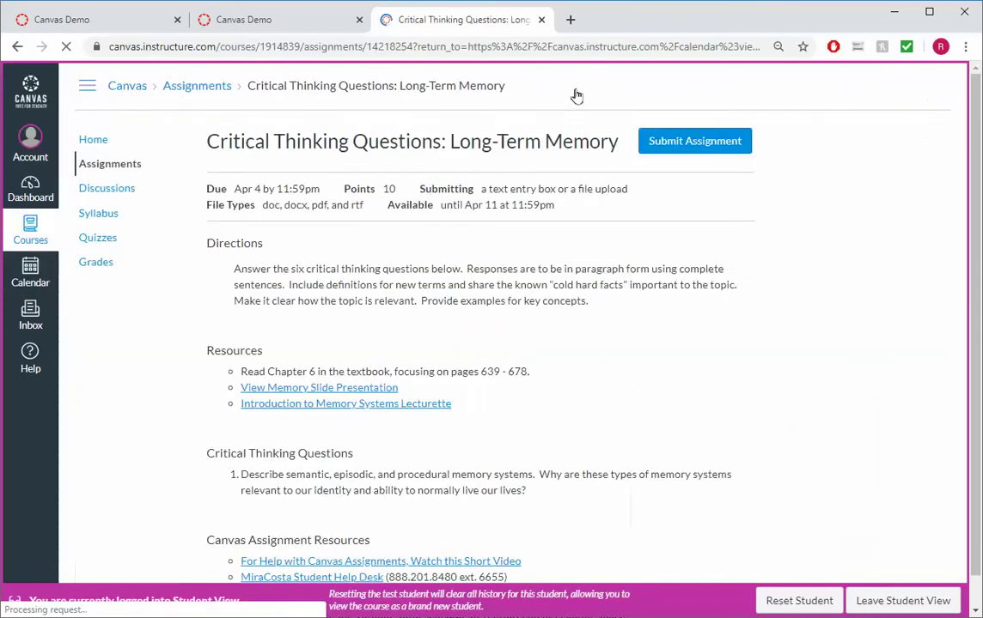
Open the Syllabus to review the discussion, assignment and quiz due dates in the Course Summary.
left_click(96, 216)
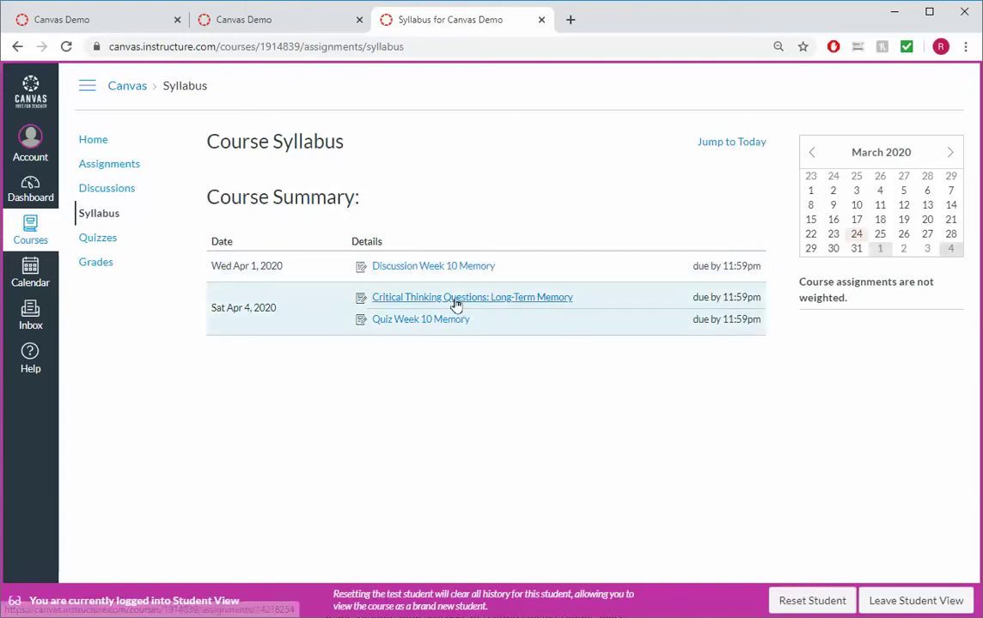
Go from the Critical Thinking assignment back to course home and exit Student View.
left_click(463, 301)
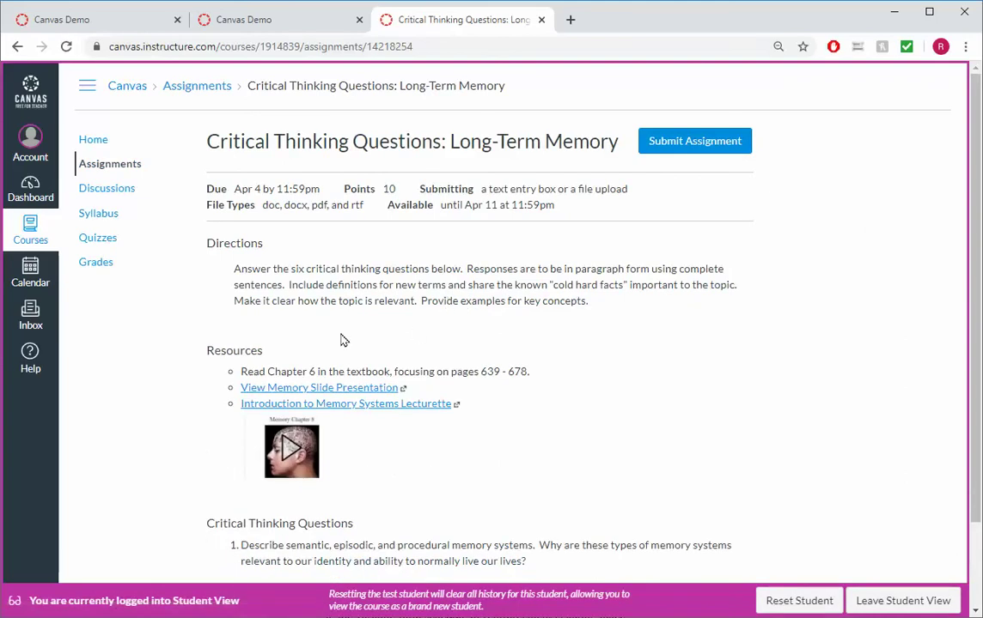
left_click(145, 89)
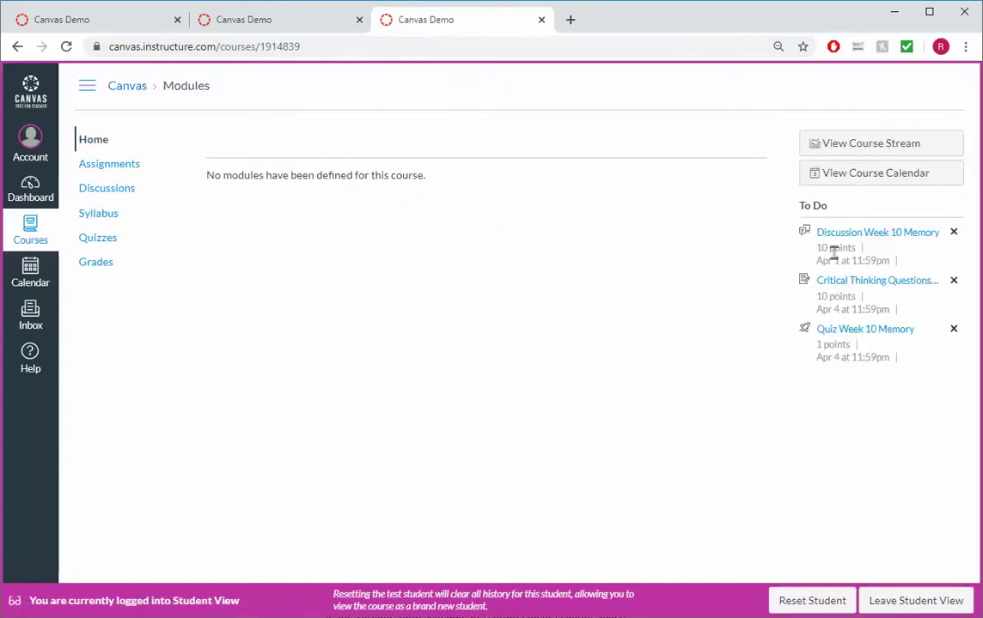
left_click(915, 602)
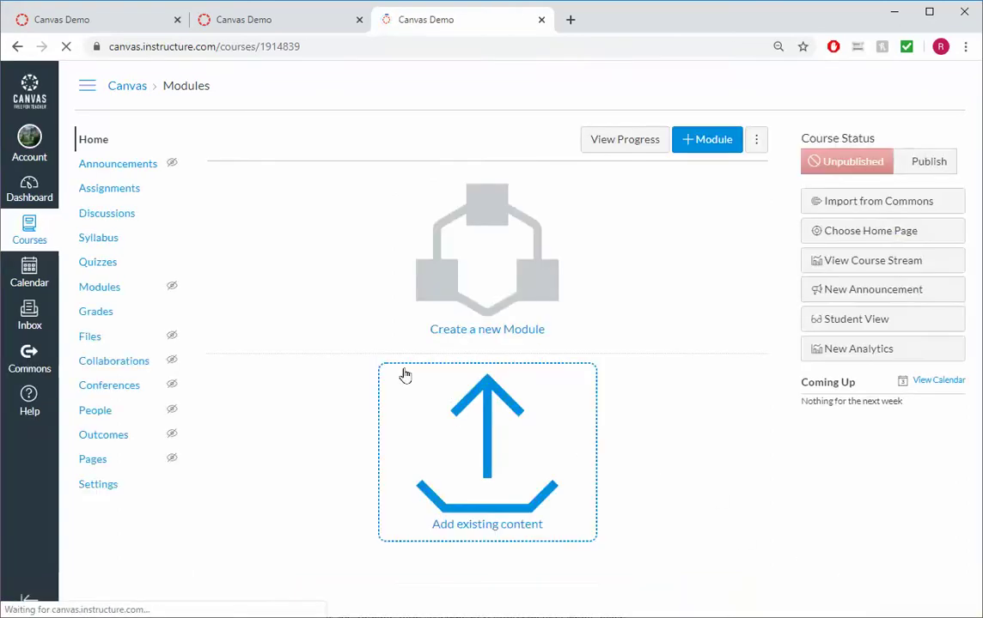
On the Modules page, add a new module named 'Memory'.
left_click(90, 289)
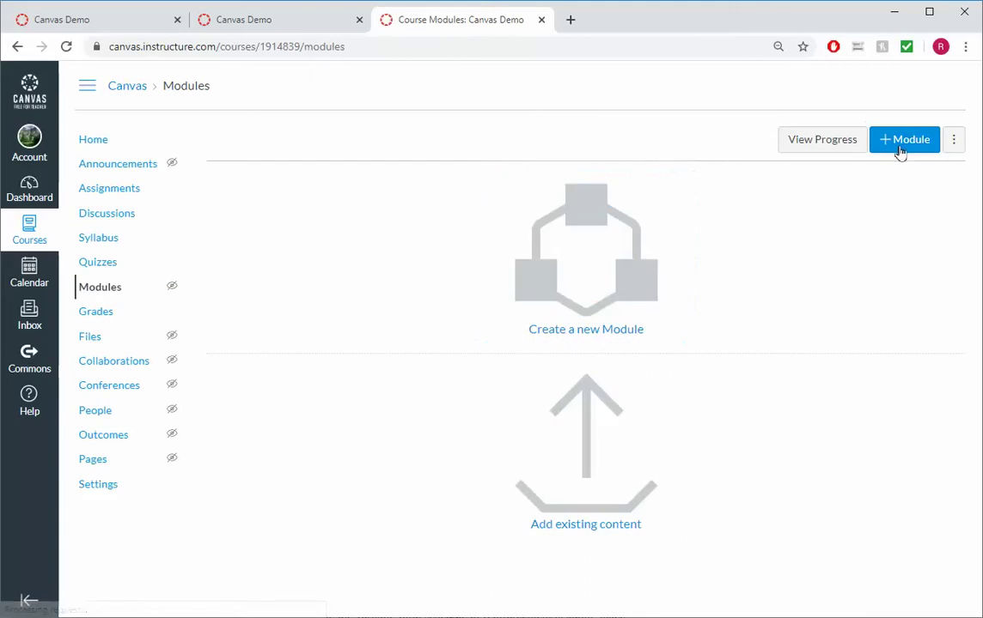
left_click(899, 150)
left_click(351, 279)
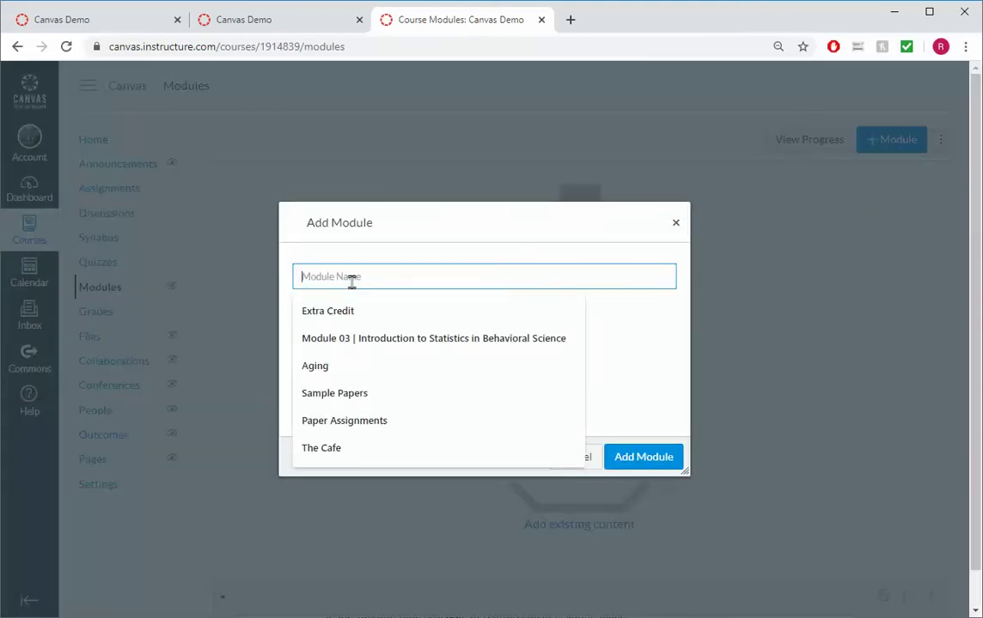
type("Memorty")
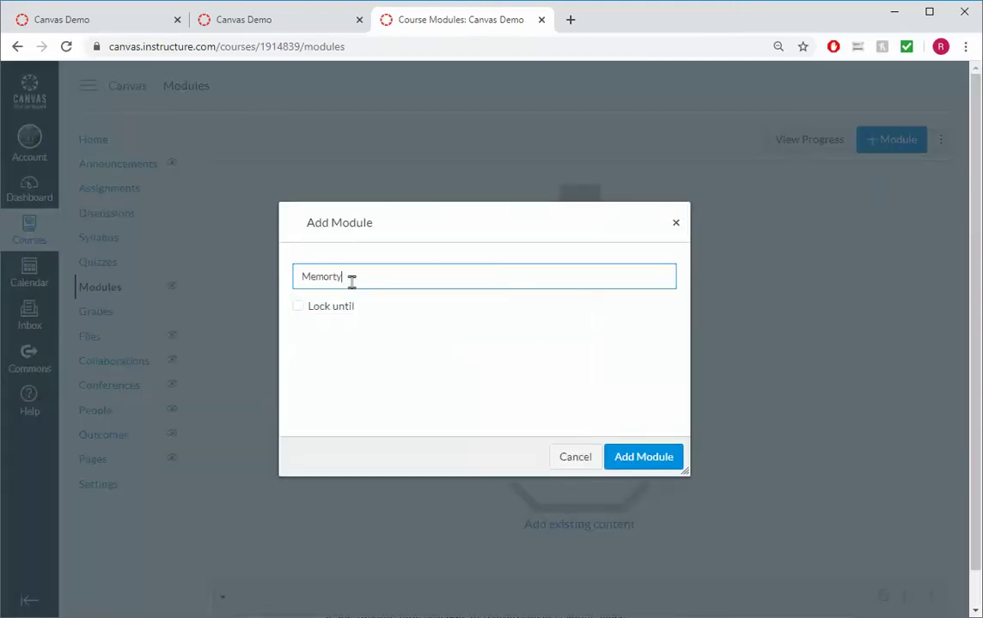
key("BackSpace")
key("BackSpace")
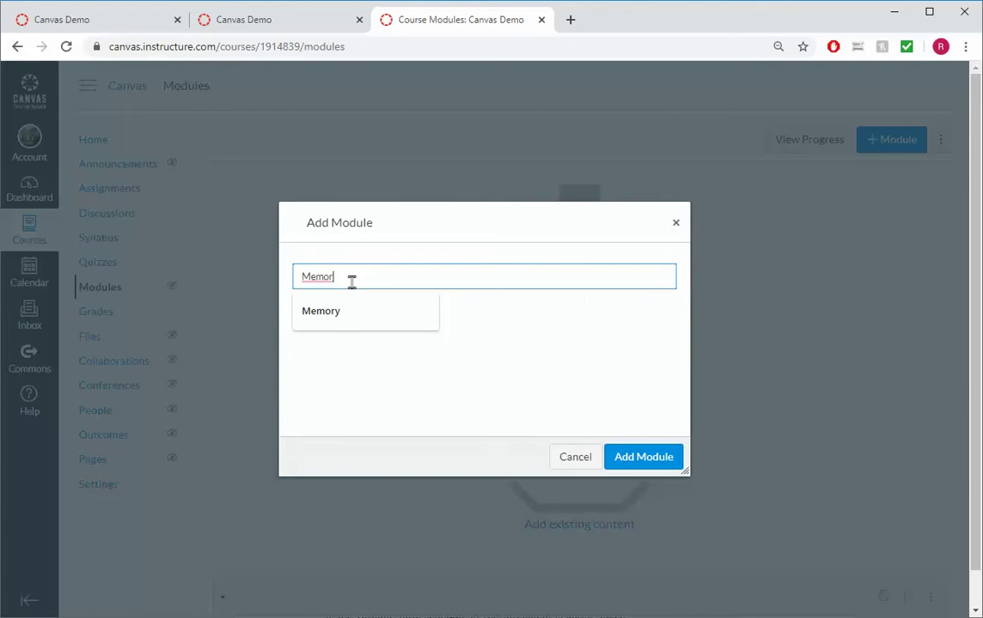
type("y")
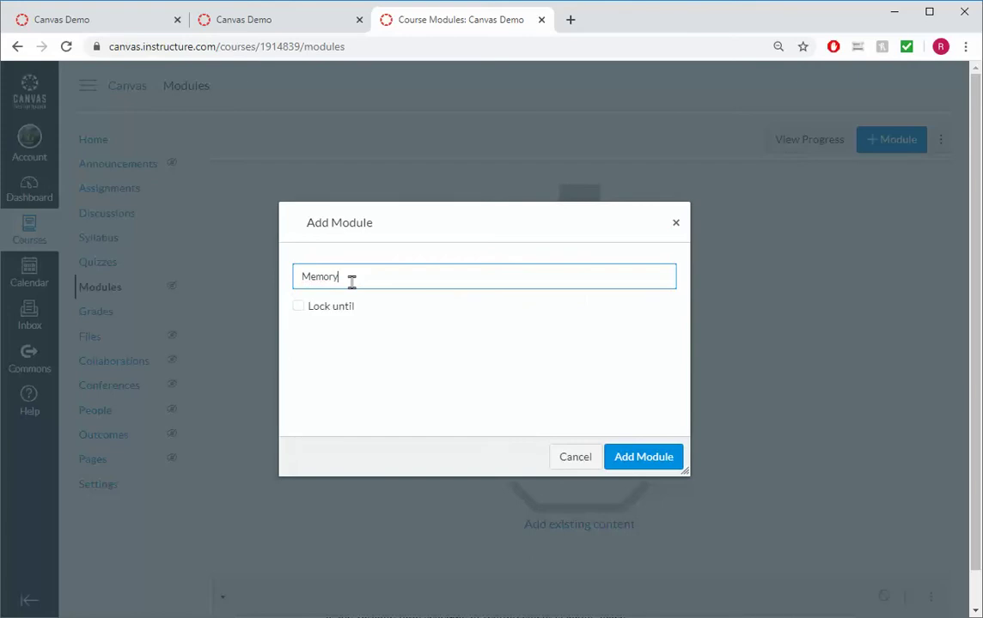
left_click(650, 465)
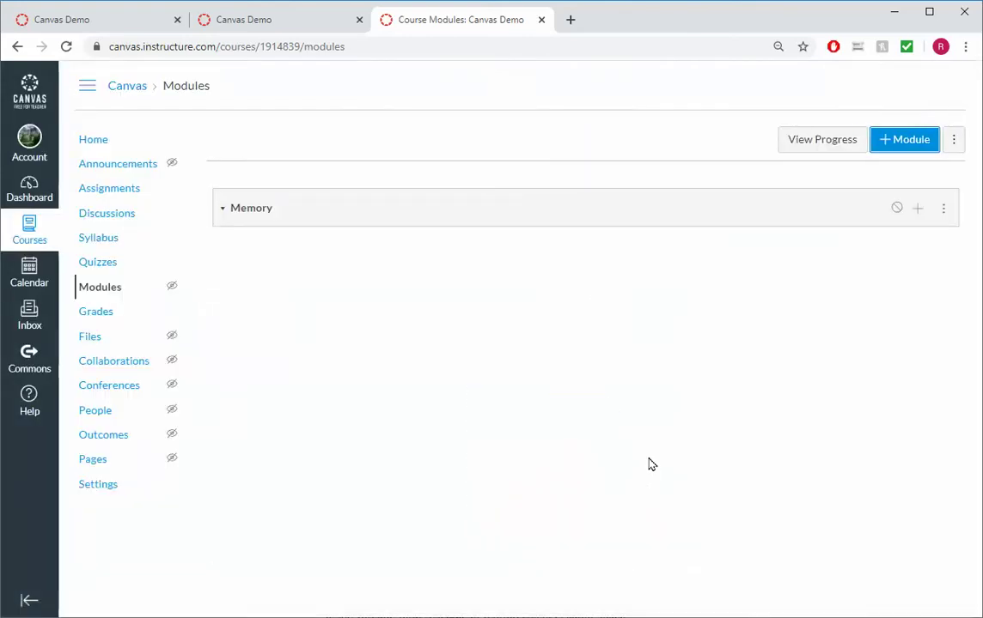
Add the Critical Thinking Questions assignment and Quiz Week 10 Memory to the Memory module.
left_click(916, 220)
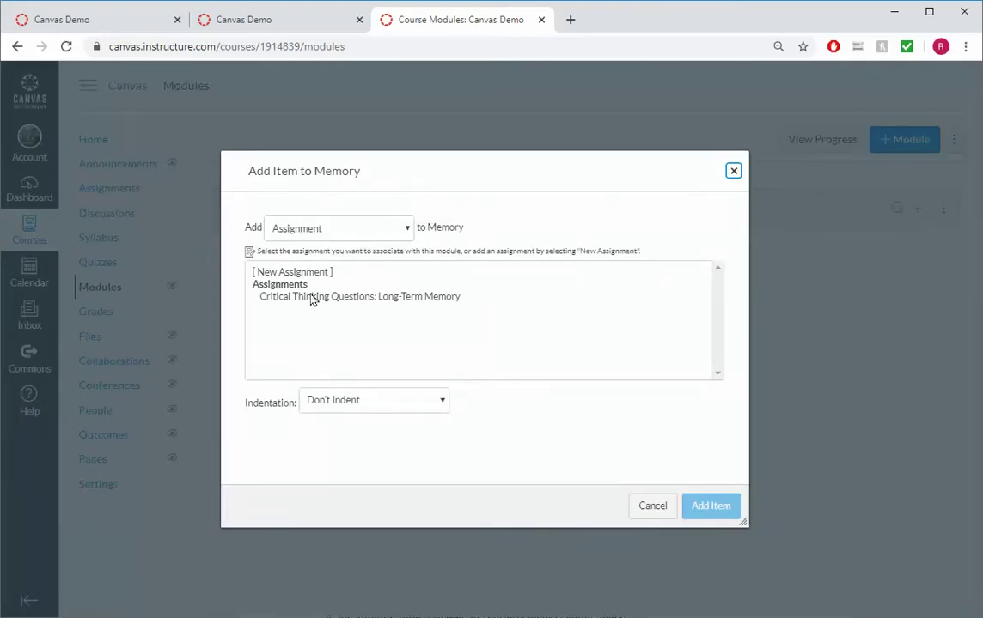
left_click(311, 297)
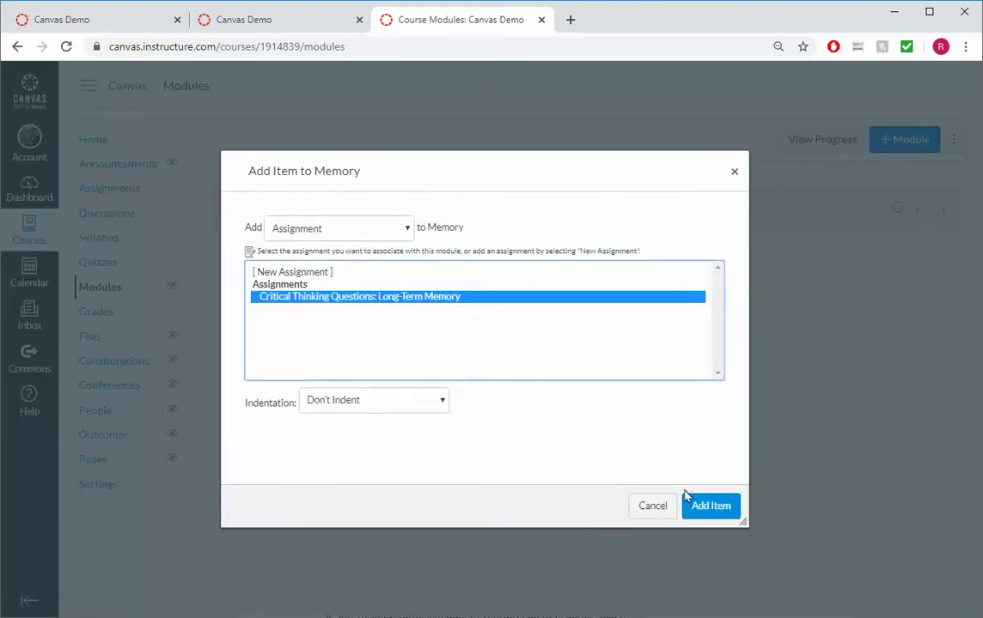
left_click(712, 512)
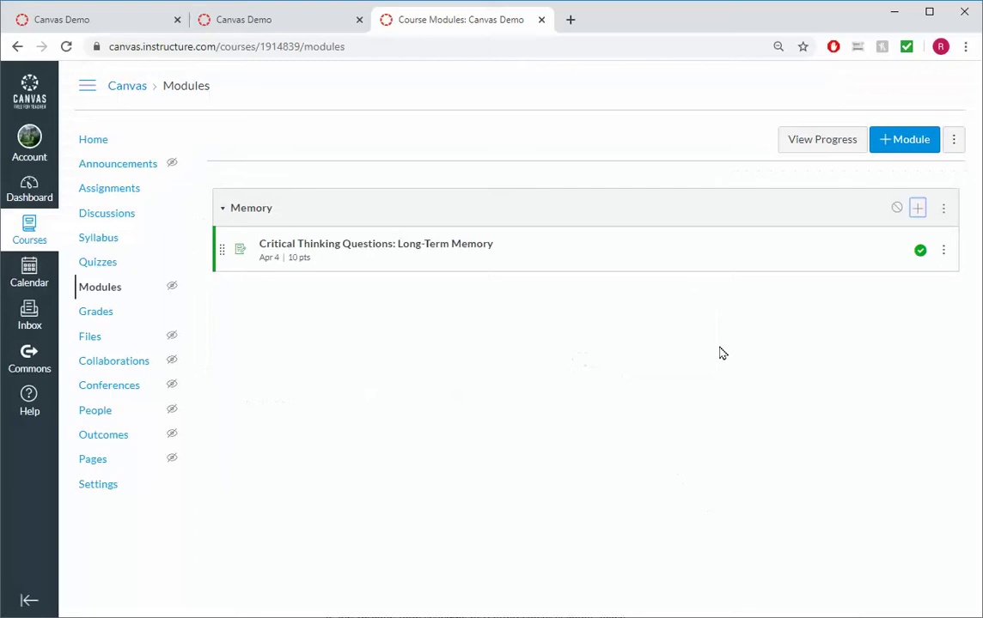
left_click(917, 208)
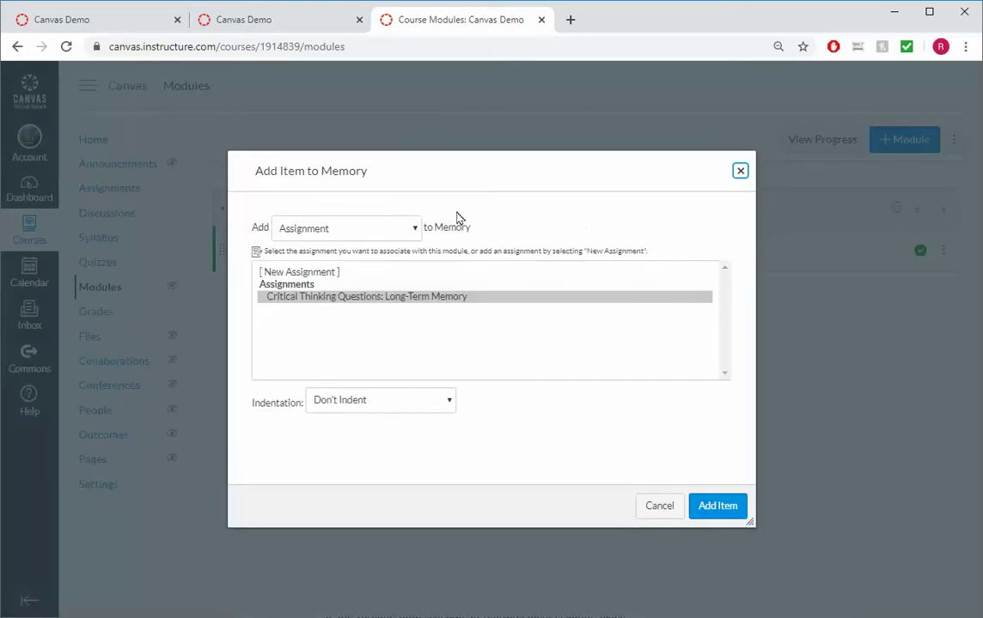
left_click(416, 228)
left_click(380, 280)
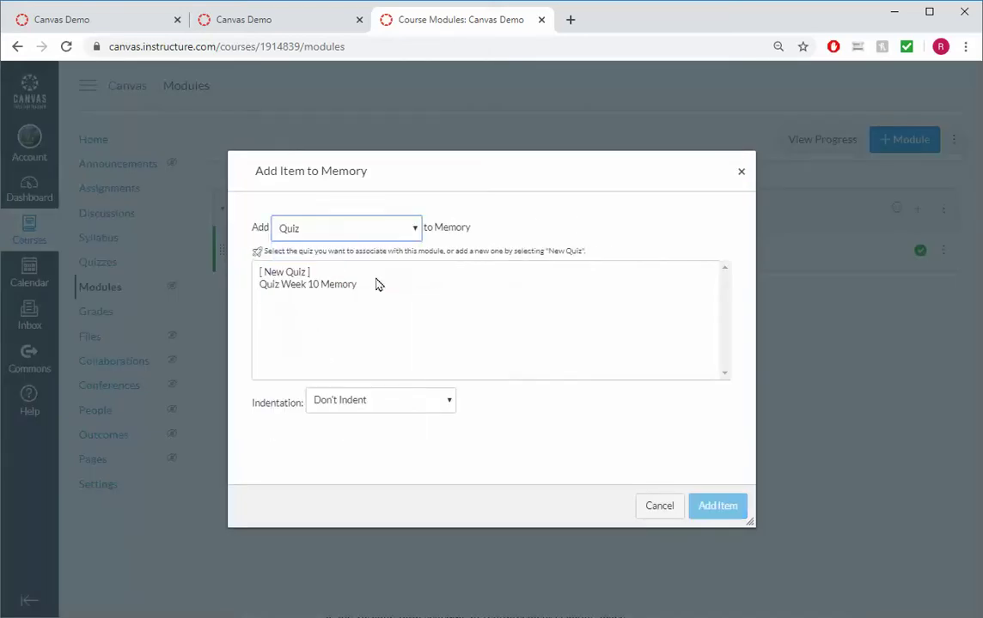
left_click(333, 284)
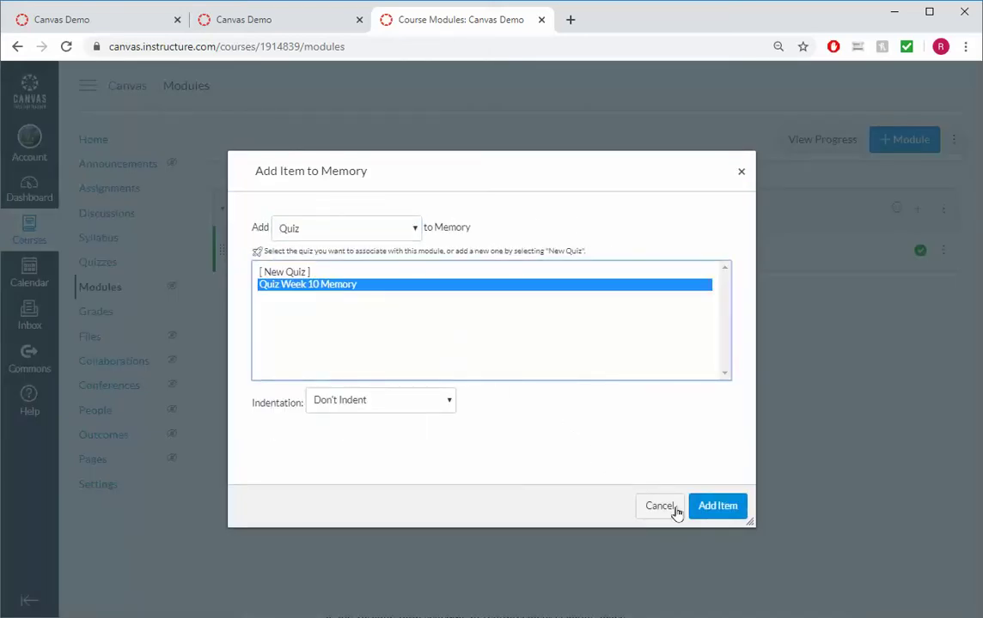
left_click(718, 508)
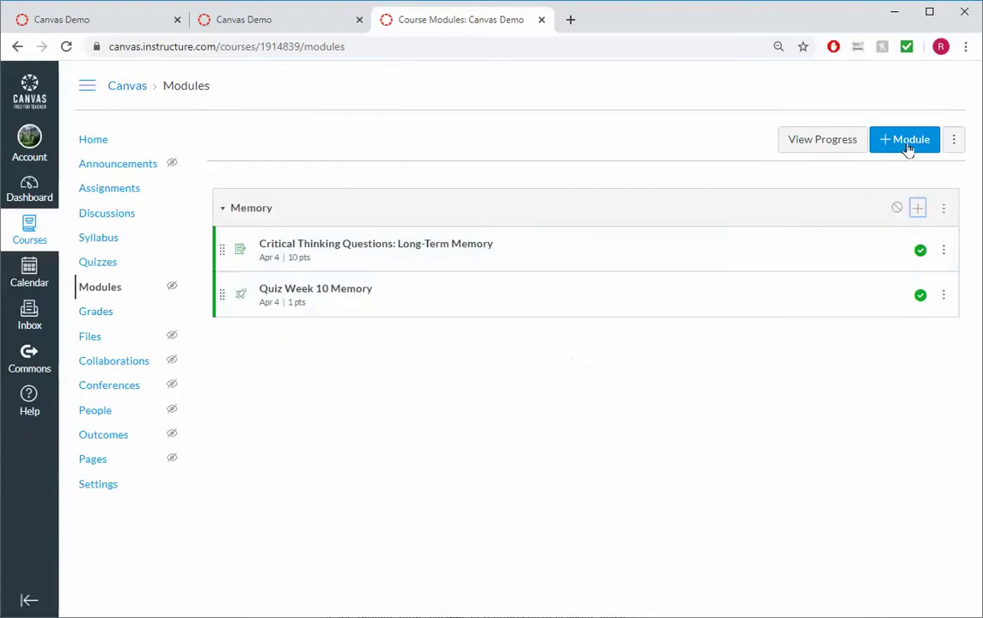
Add the Discussion Week 10 Memory discussion as another item in the Memory module.
left_click(907, 146)
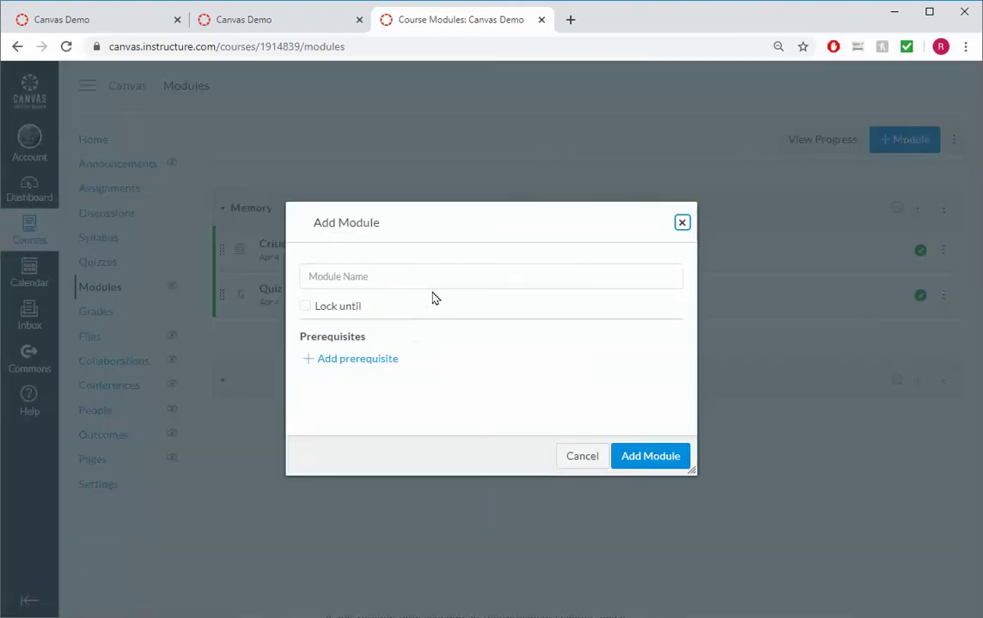
left_click(683, 223)
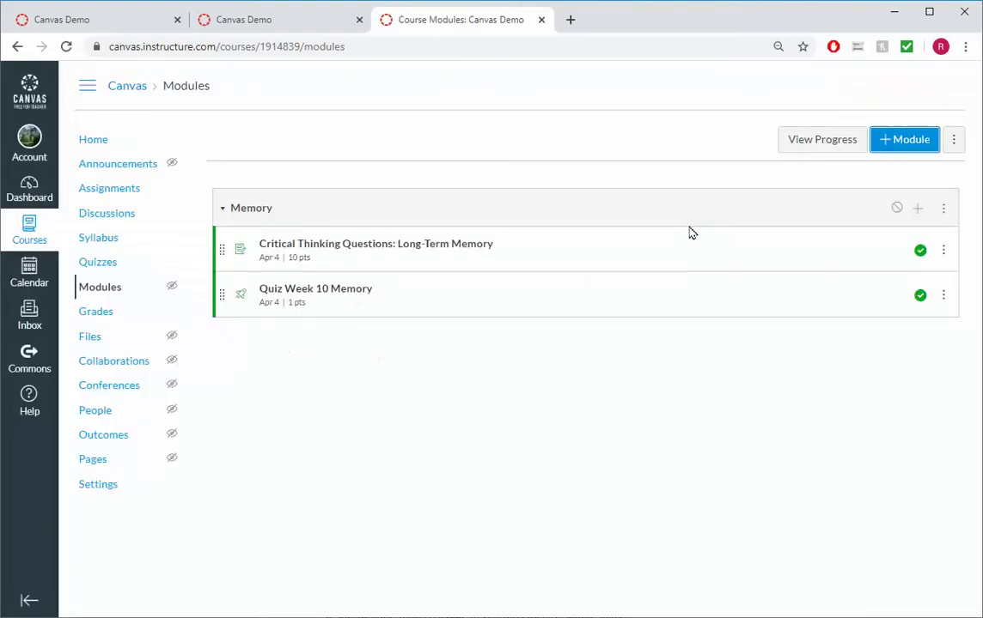
left_click(918, 211)
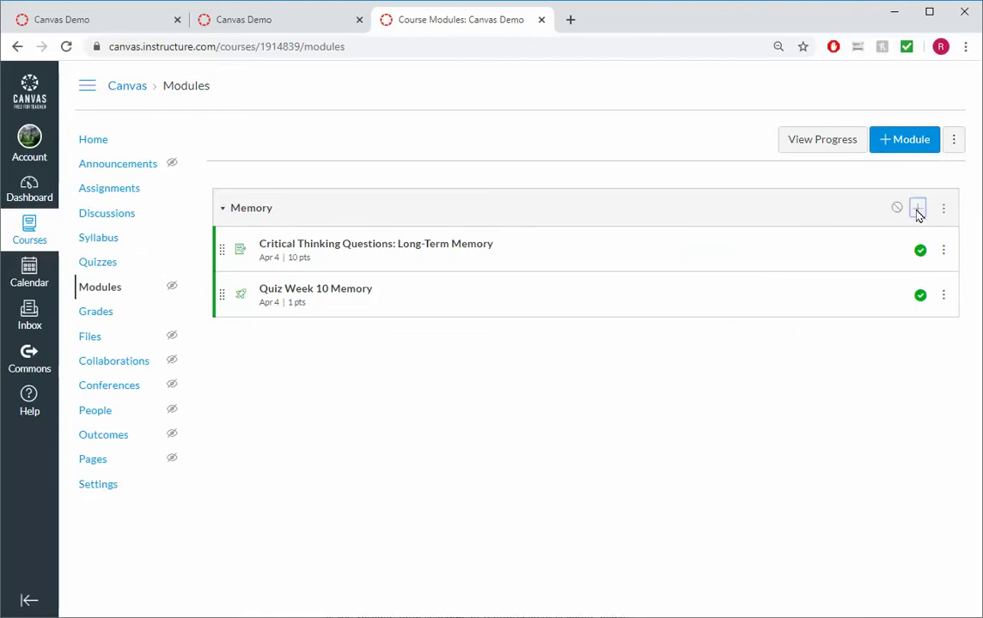
left_click(391, 230)
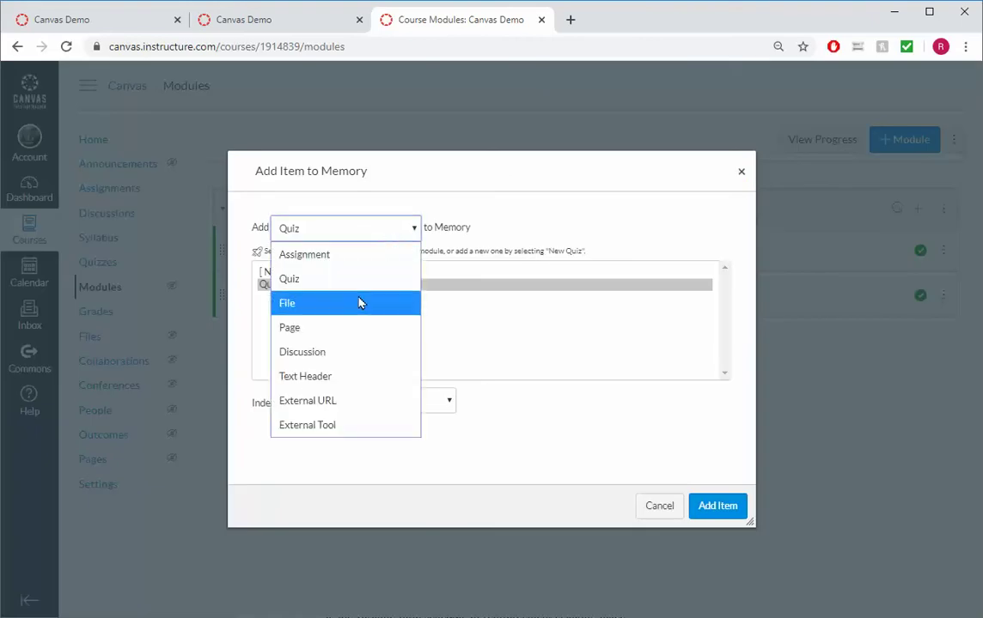
left_click(346, 352)
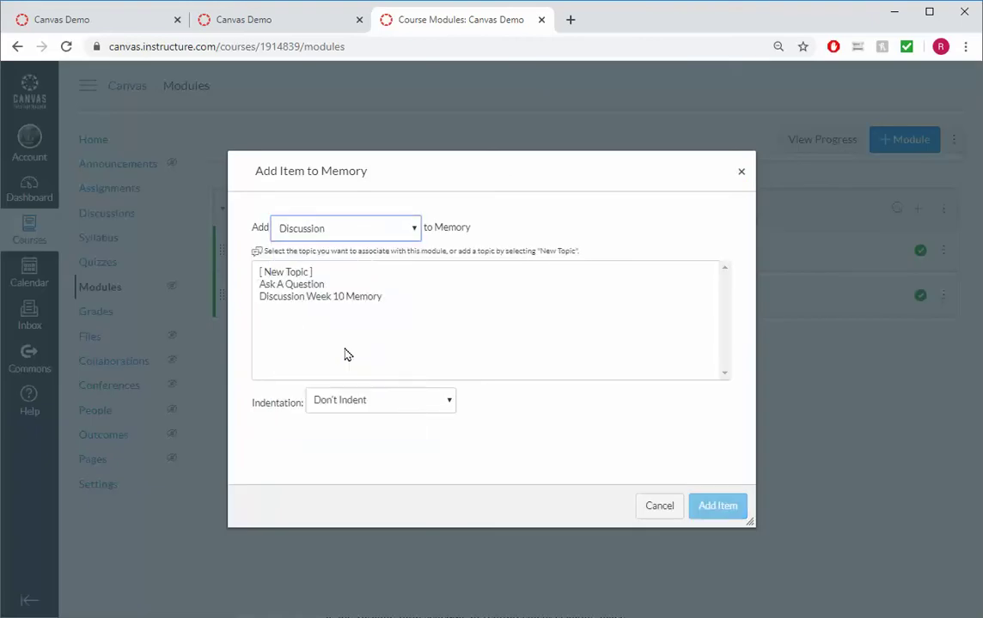
left_click(295, 298)
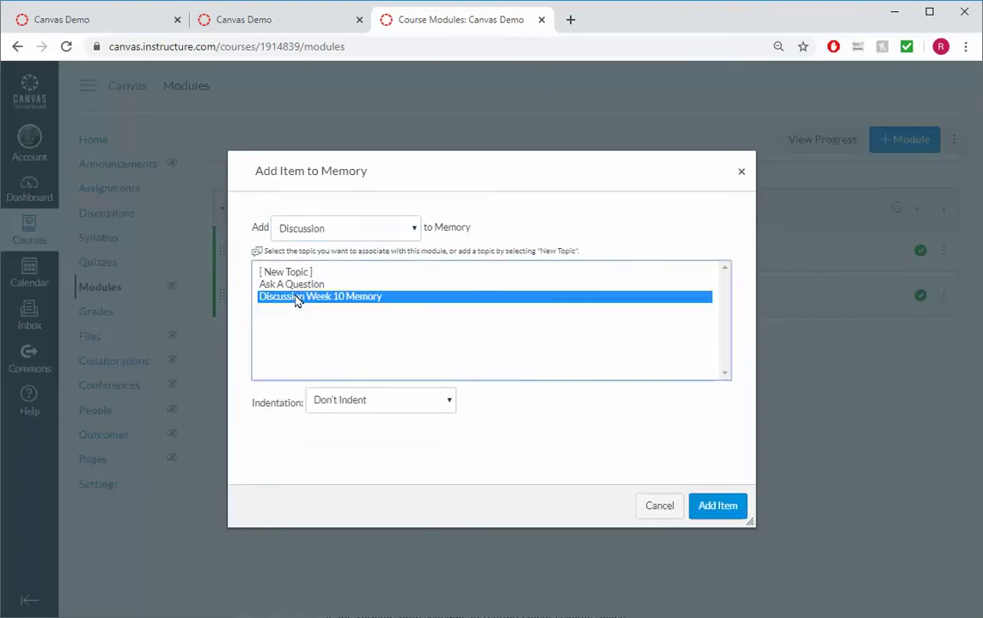
left_click(719, 508)
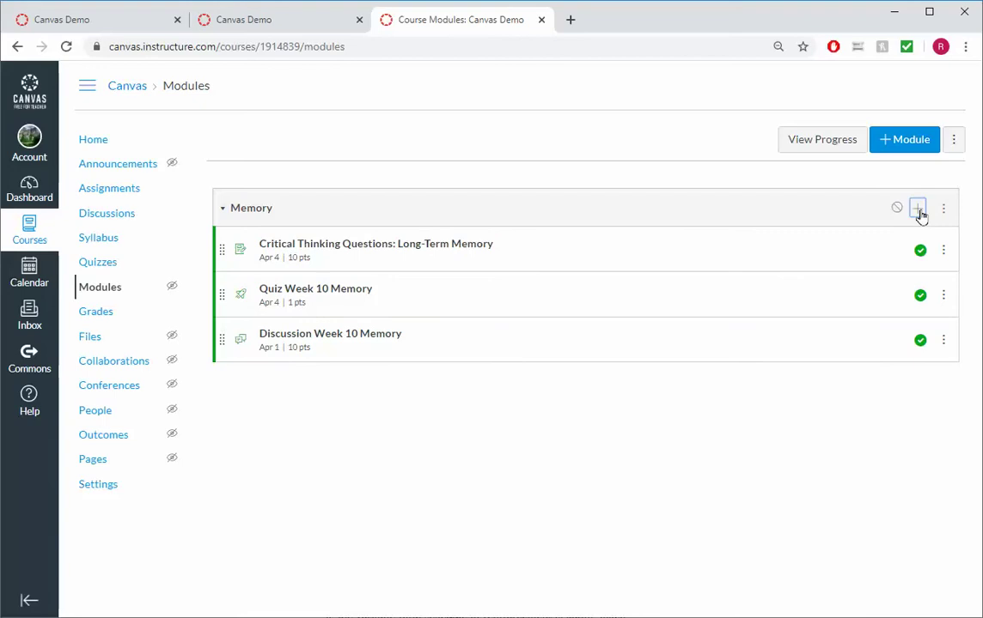
Add a new page called 'Memory Content' as the fourth item of the Memory module.
left_click(917, 213)
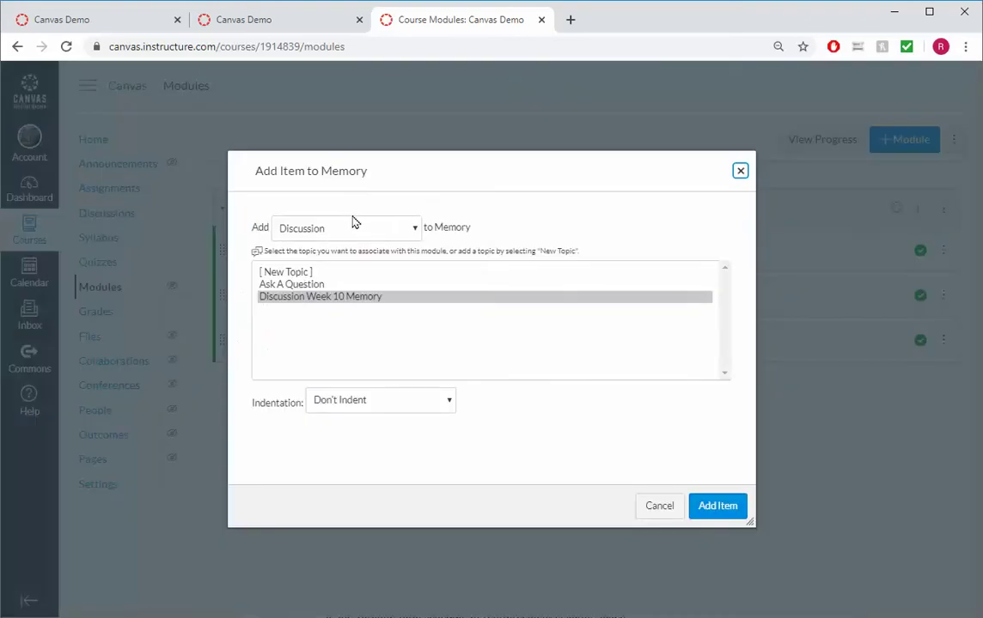
left_click(384, 231)
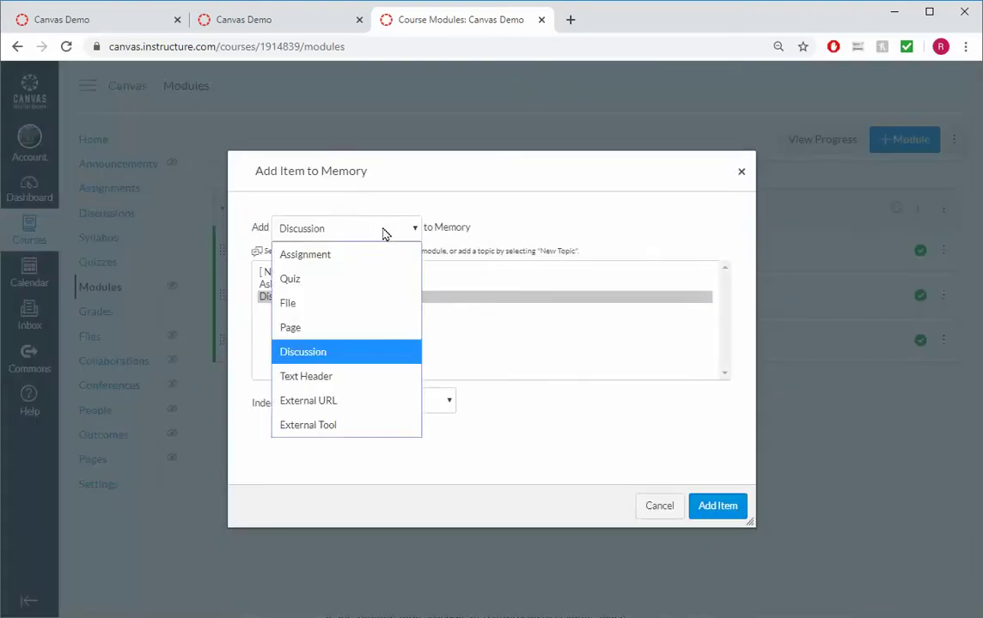
left_click(341, 330)
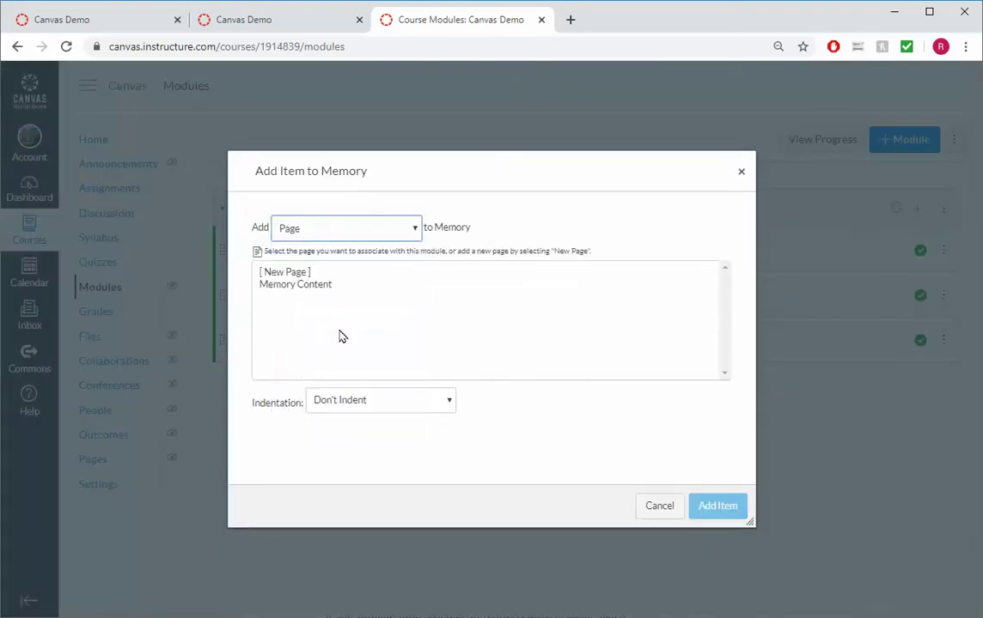
left_click(296, 273)
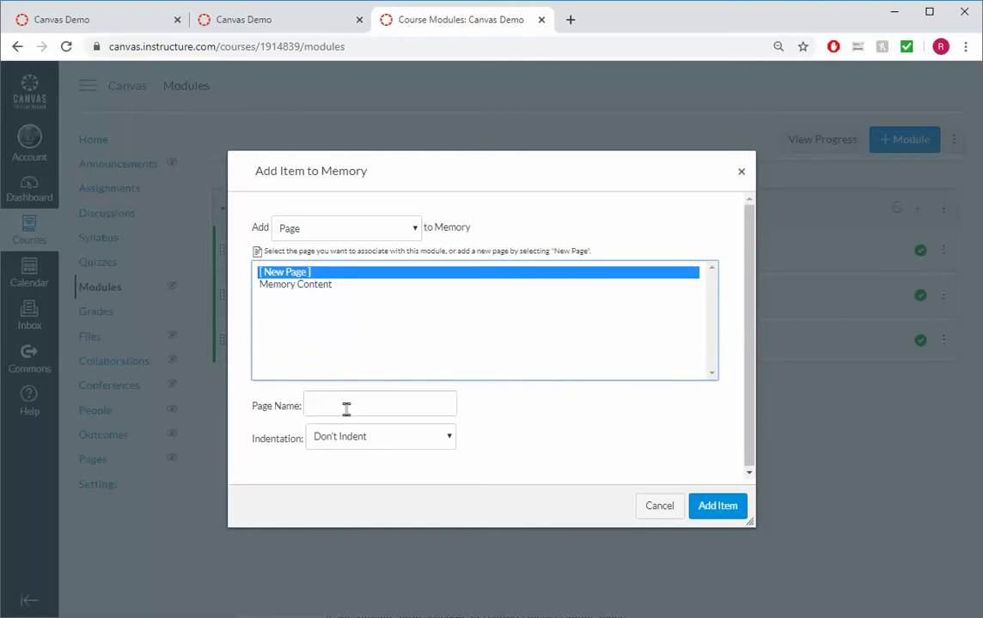
left_click(343, 404)
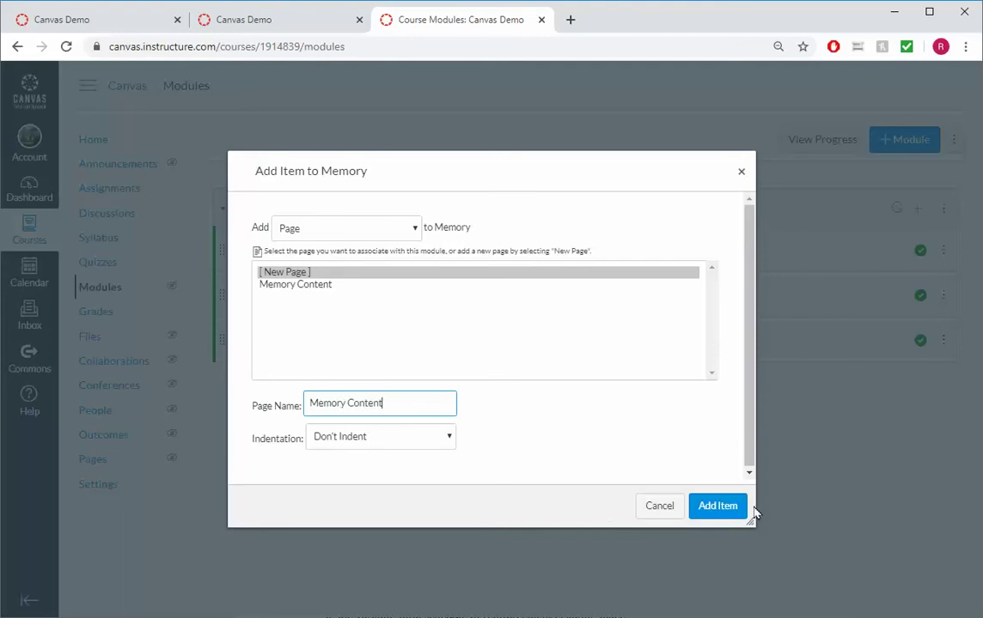
left_click(719, 507)
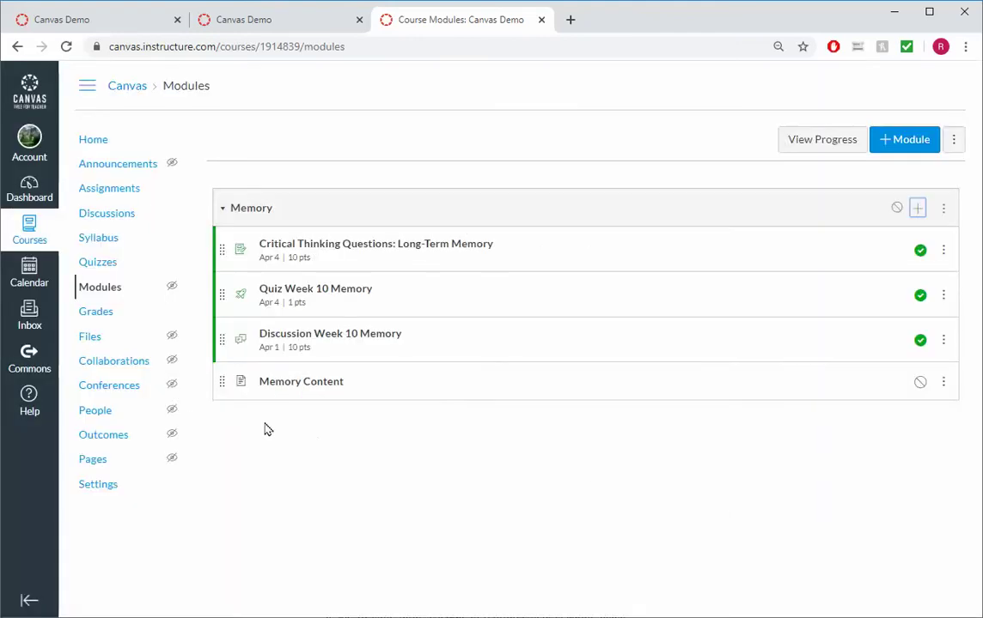
Edit the Memory Content page and change its title to 'Introduction to Memory'.
left_click(302, 387)
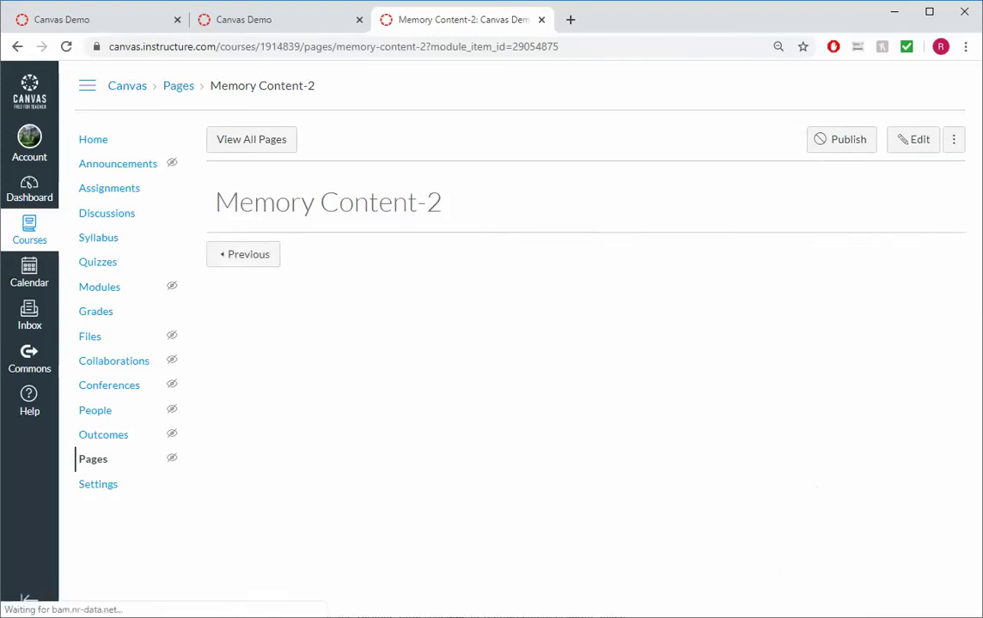
left_click(908, 148)
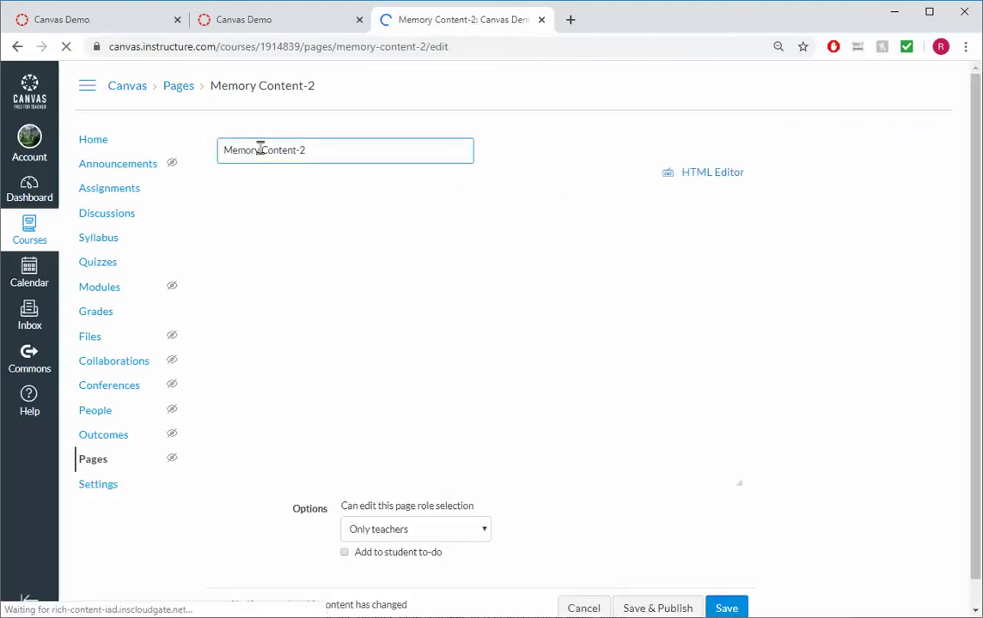
left_click_drag(262, 150, 401, 161)
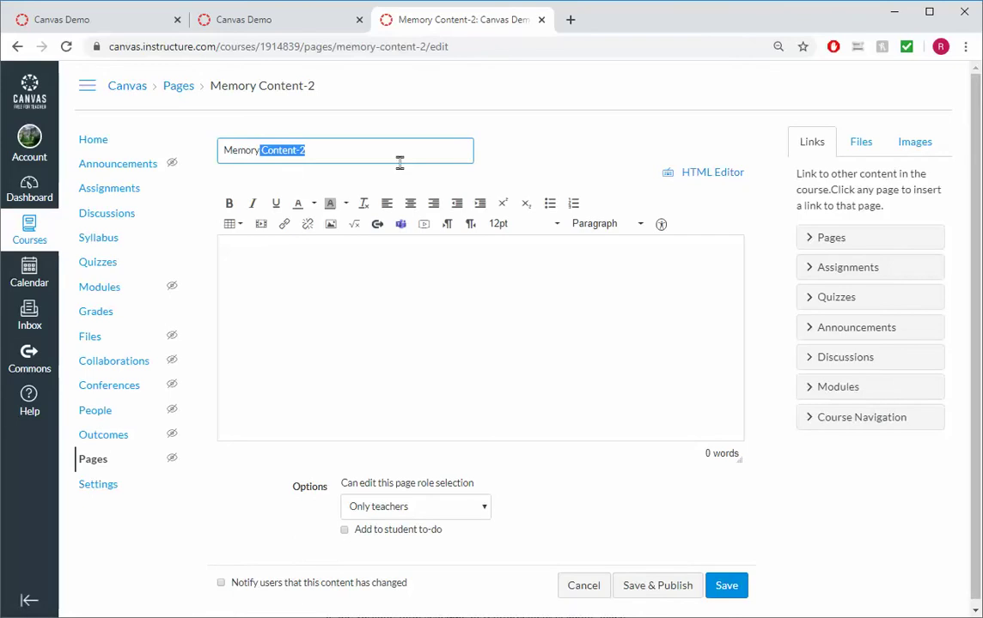
key("BackSpace")
type("Intr")
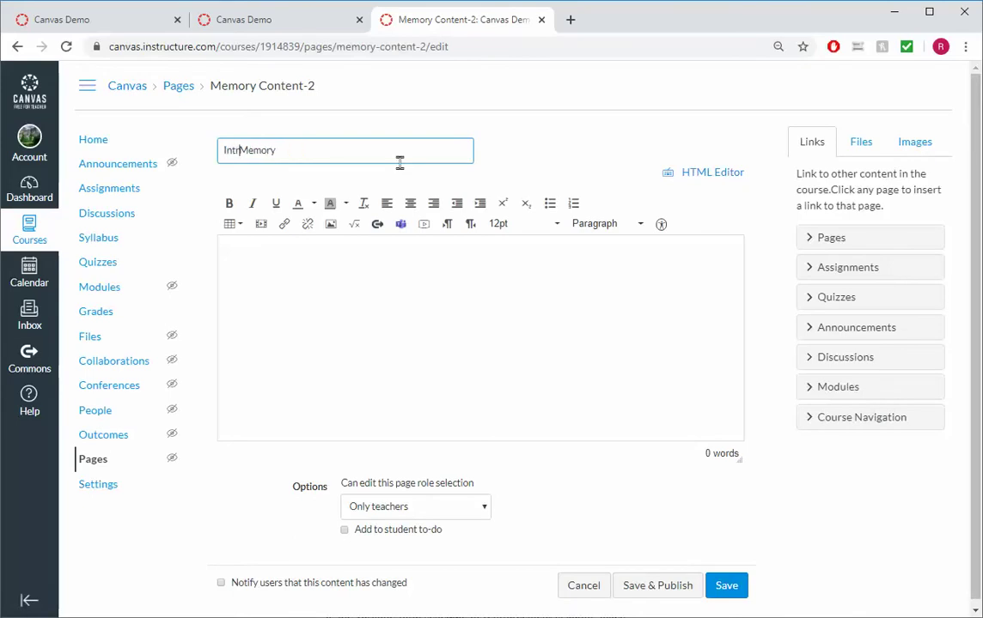
type("oduction to")
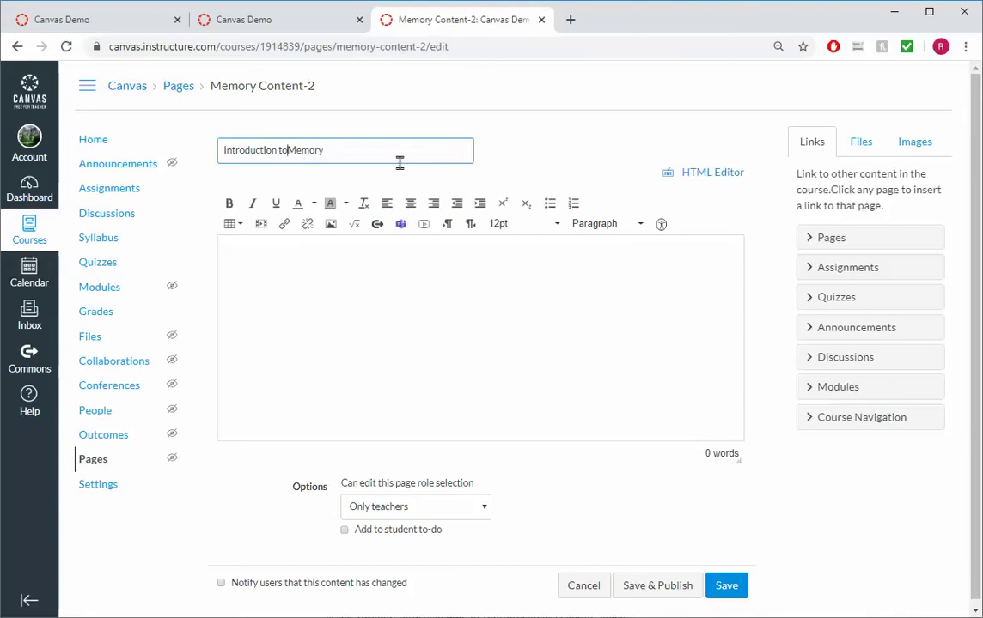
left_click(375, 269)
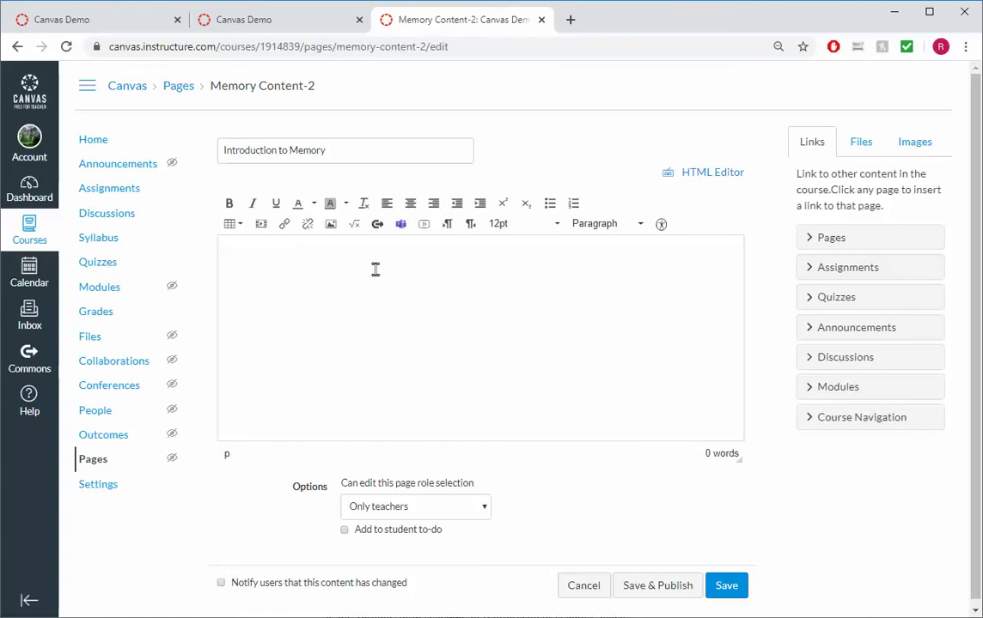
Open the Critical Thinking Questions assignment in a new tab and select its Resources section.
right_click(115, 196)
left_click(142, 201)
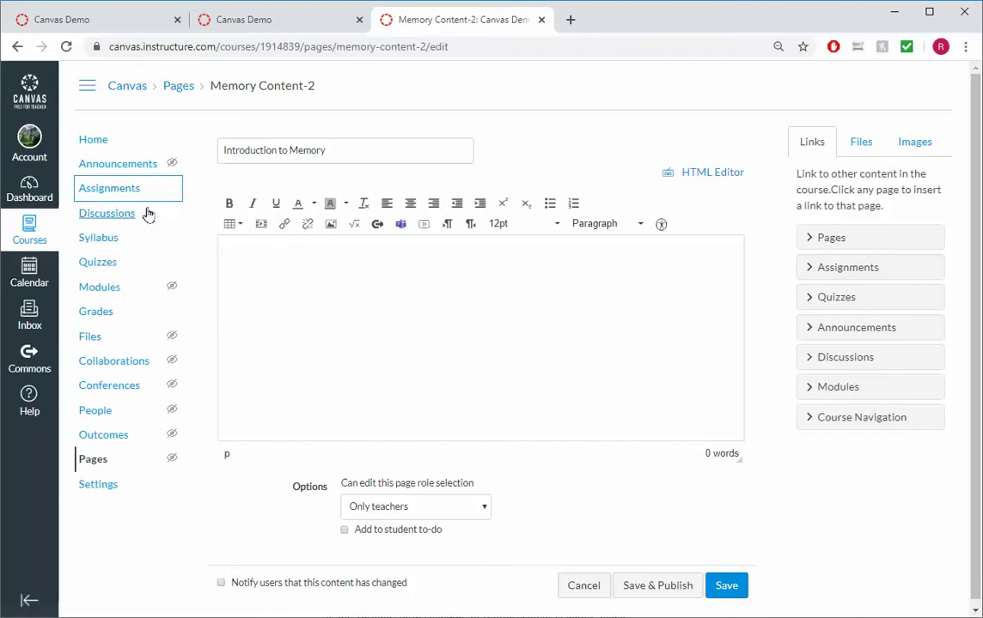
left_click(637, 21)
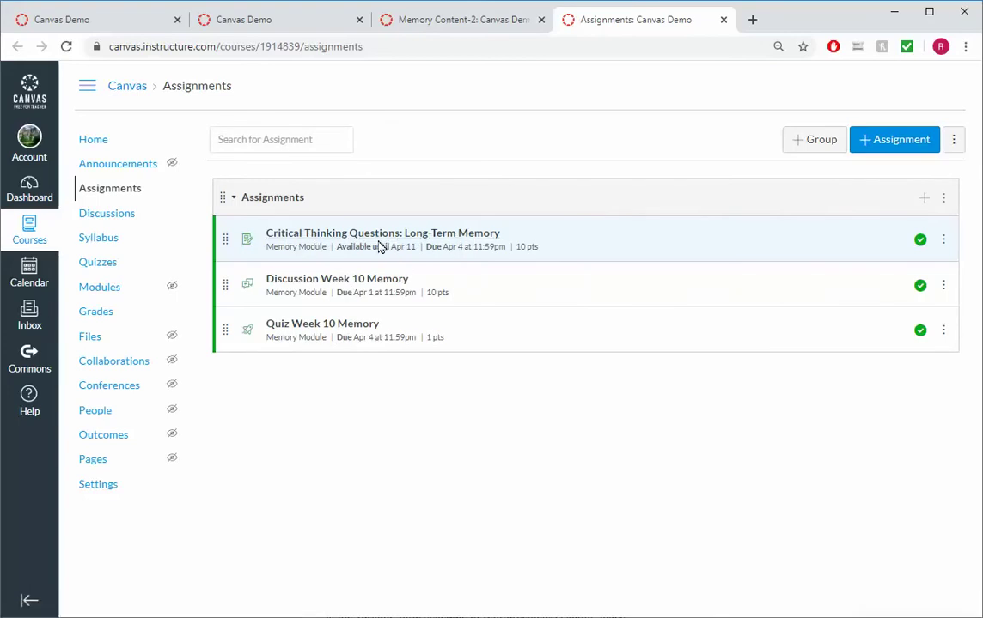
left_click(365, 234)
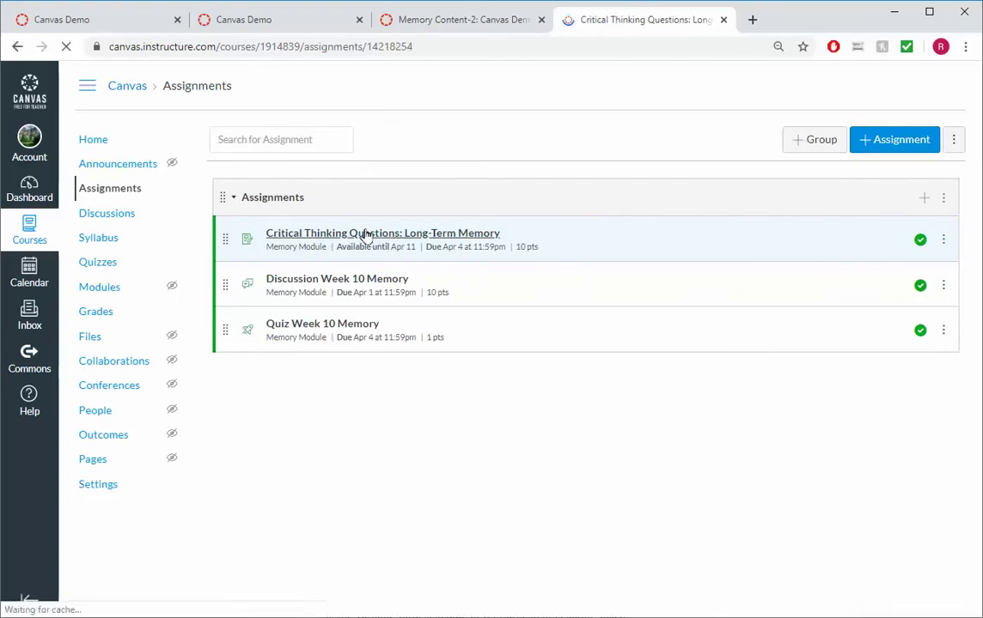
scroll(366, 235, "down", 1)
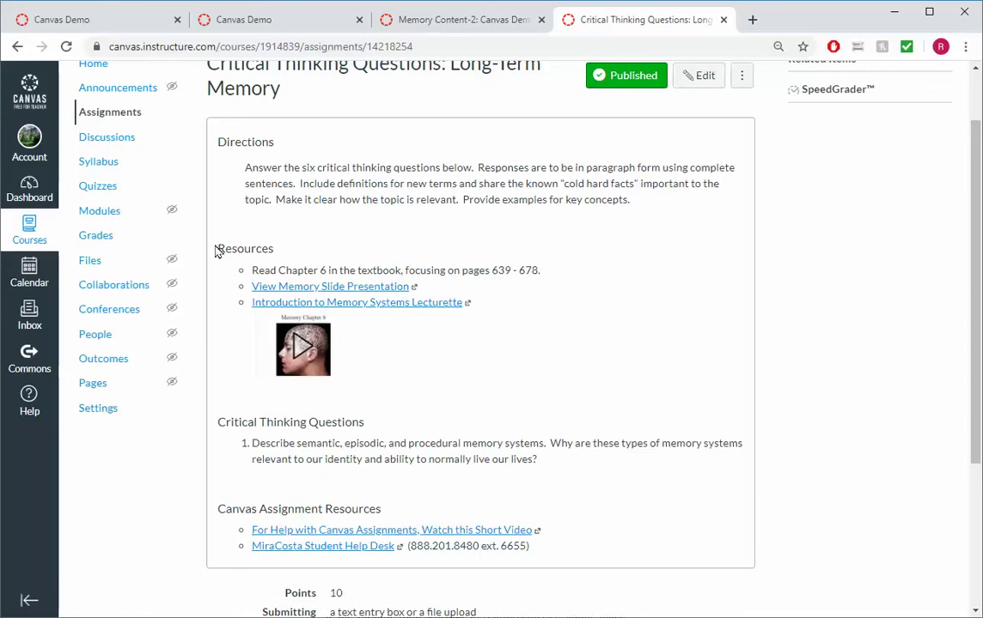
left_click_drag(220, 248, 356, 325)
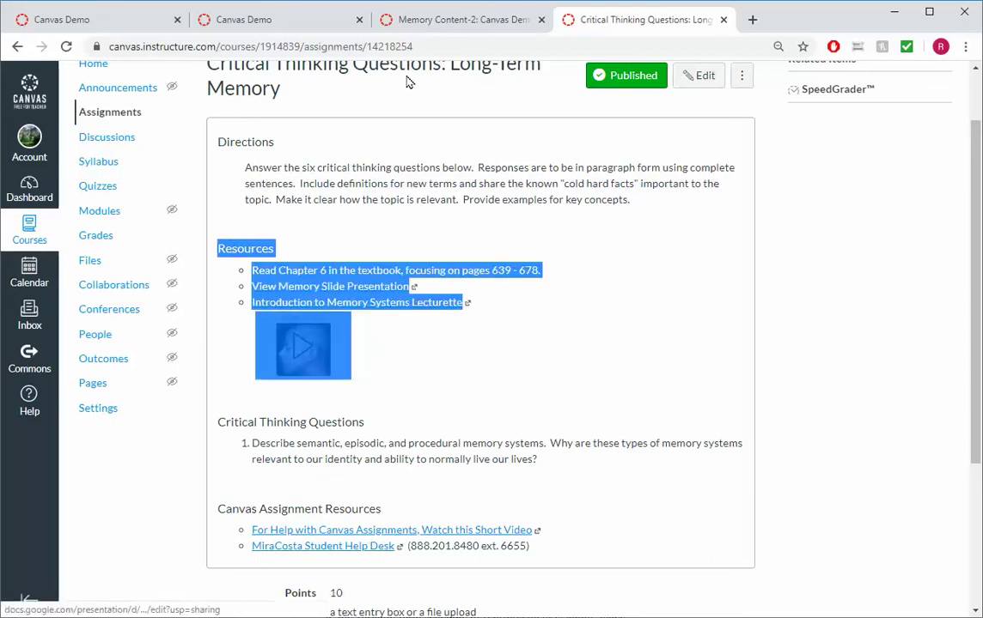
Paste the Resources into the Introduction to Memory body, then undo so it stays empty.
left_click(465, 20)
left_click(308, 297)
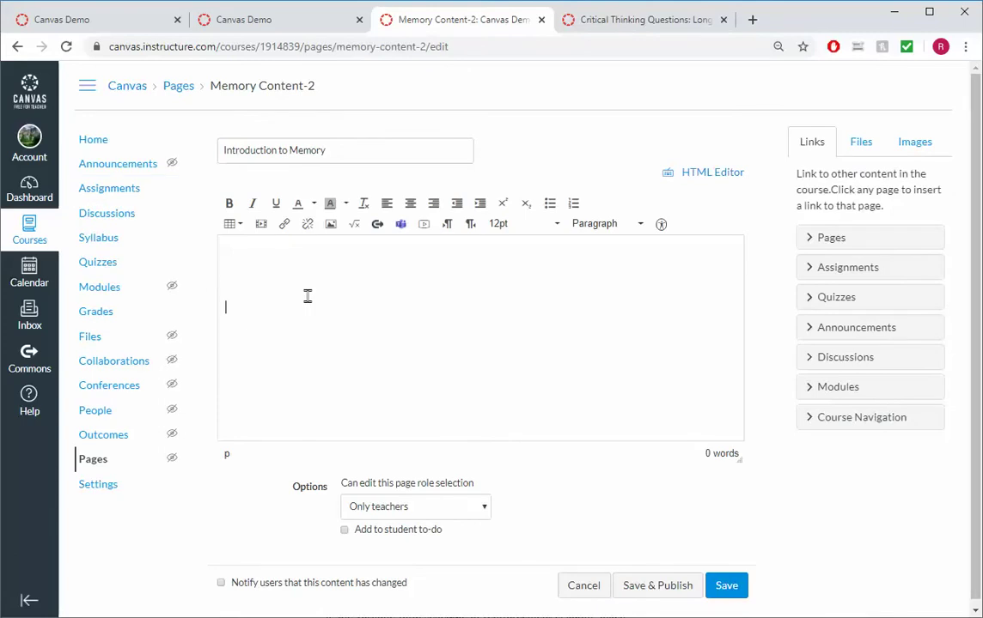
type("Resources Read Chapter 6 in the textbook, focusing on pages 659 - 678. View Memory Slide Presentation (Links to an external site.) Introduction to Memory Systems Lecturette (Links to an external site.)")
scroll(445, 335, "down", 2)
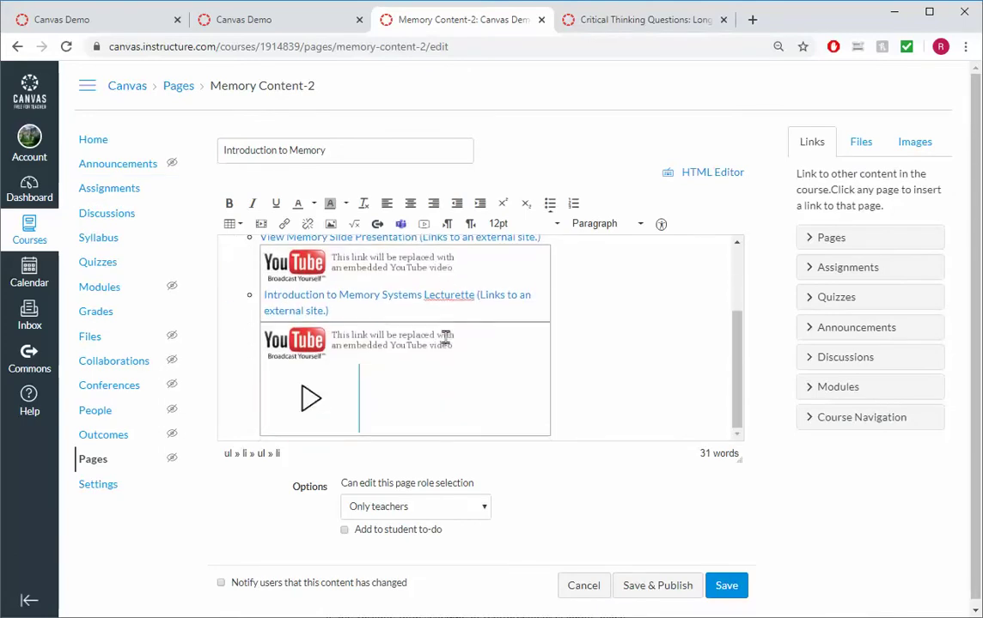
scroll(445, 339, "up", 2)
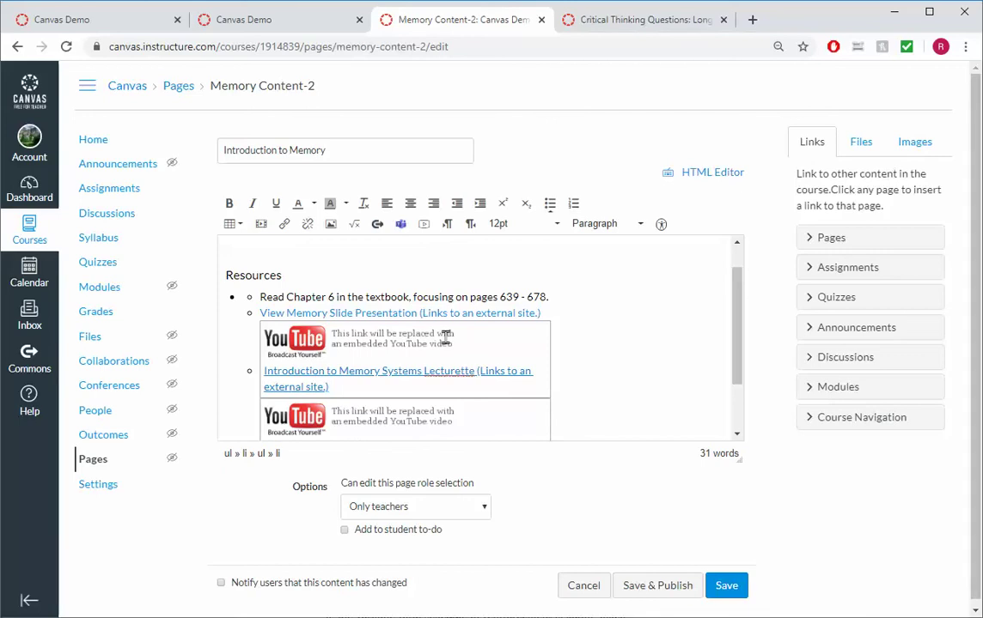
key("ctrl+z")
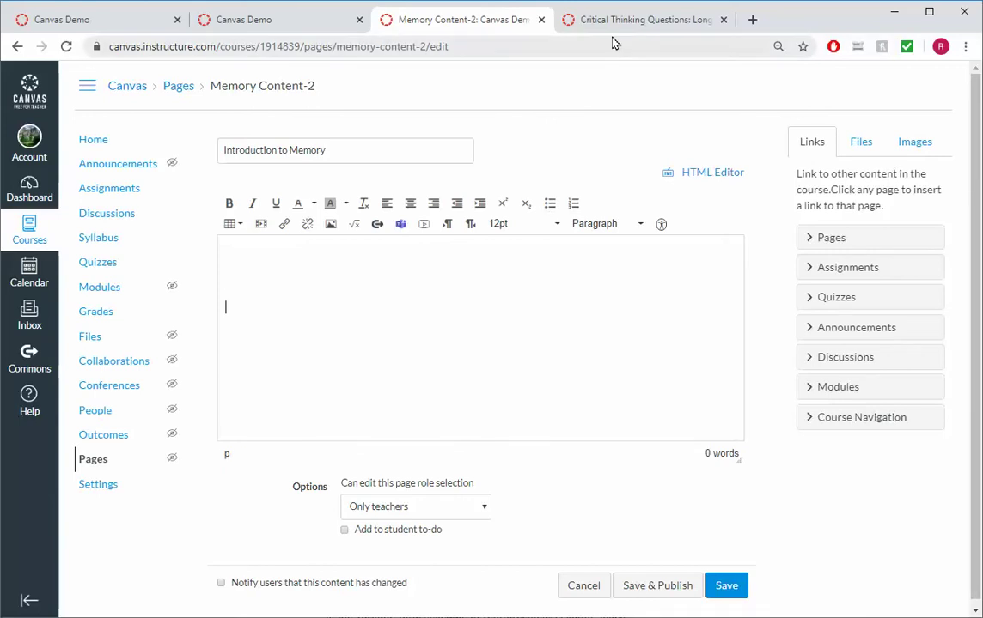
Open the assignment's description as HTML in its editor, select all, then close that tab.
left_click(631, 19)
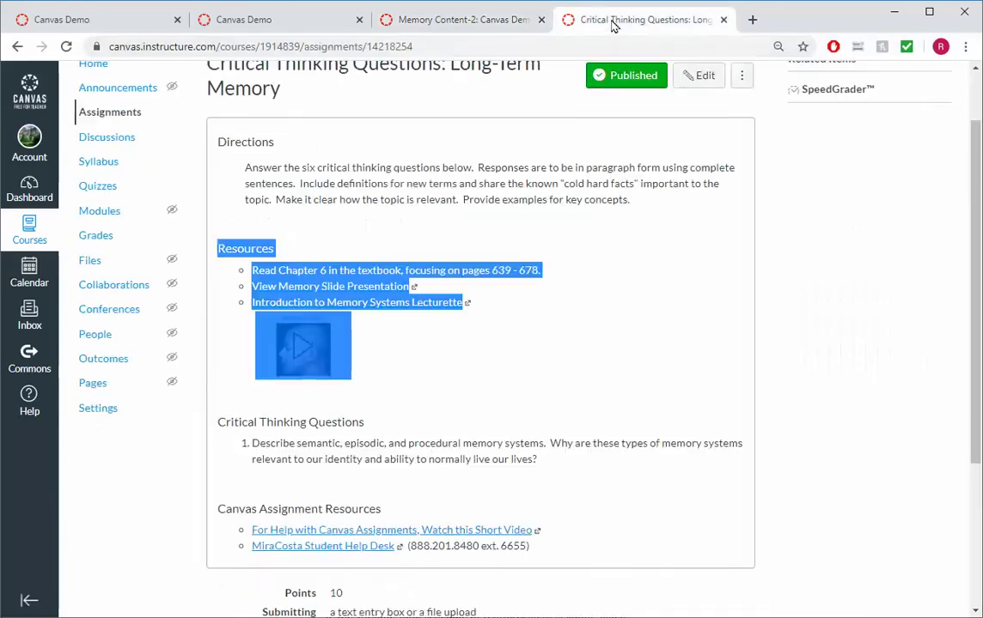
left_click(702, 81)
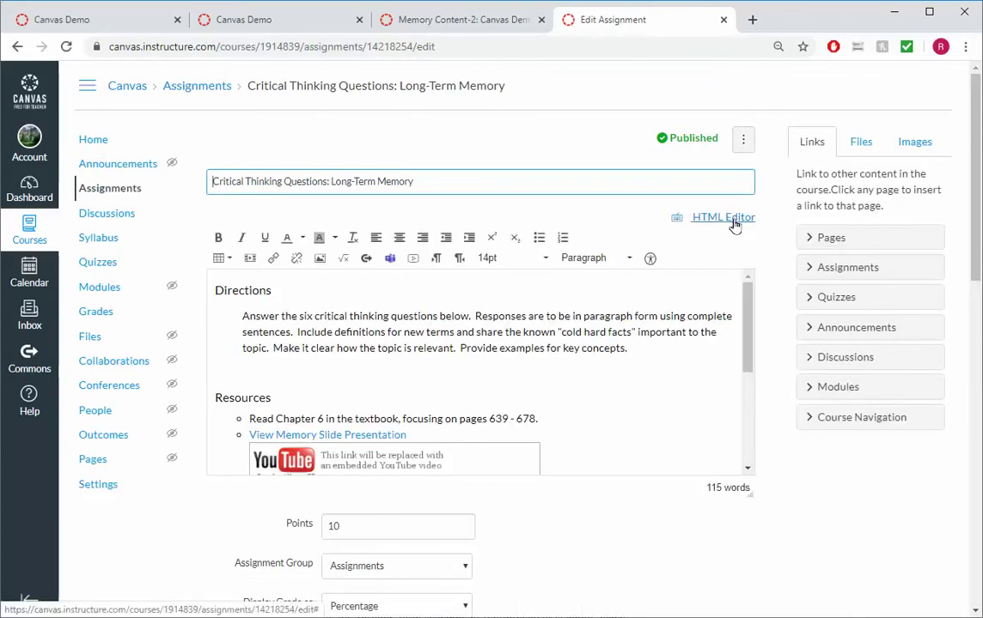
left_click(724, 217)
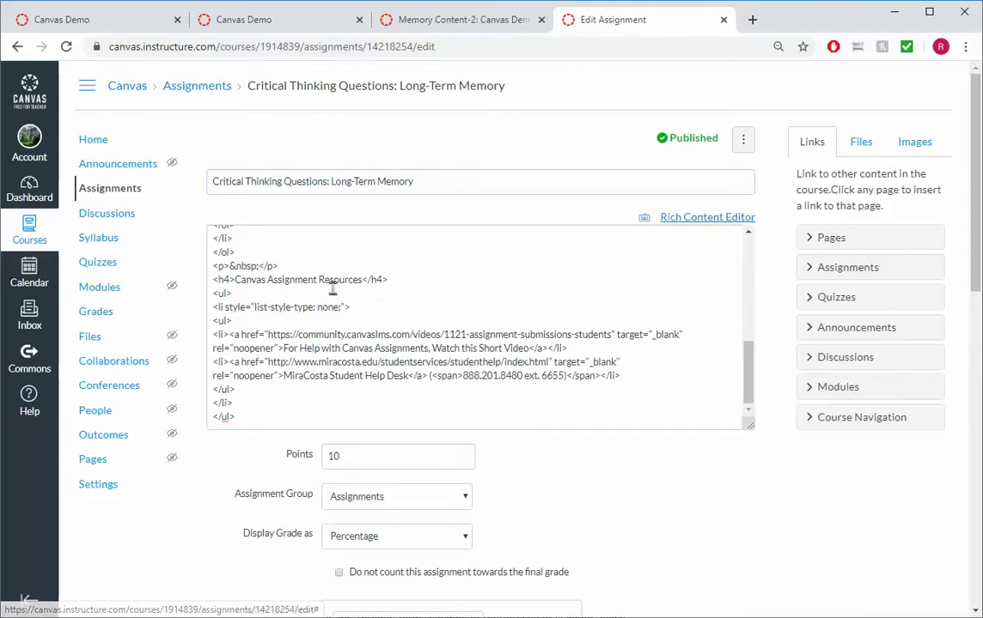
key("ctrl+a")
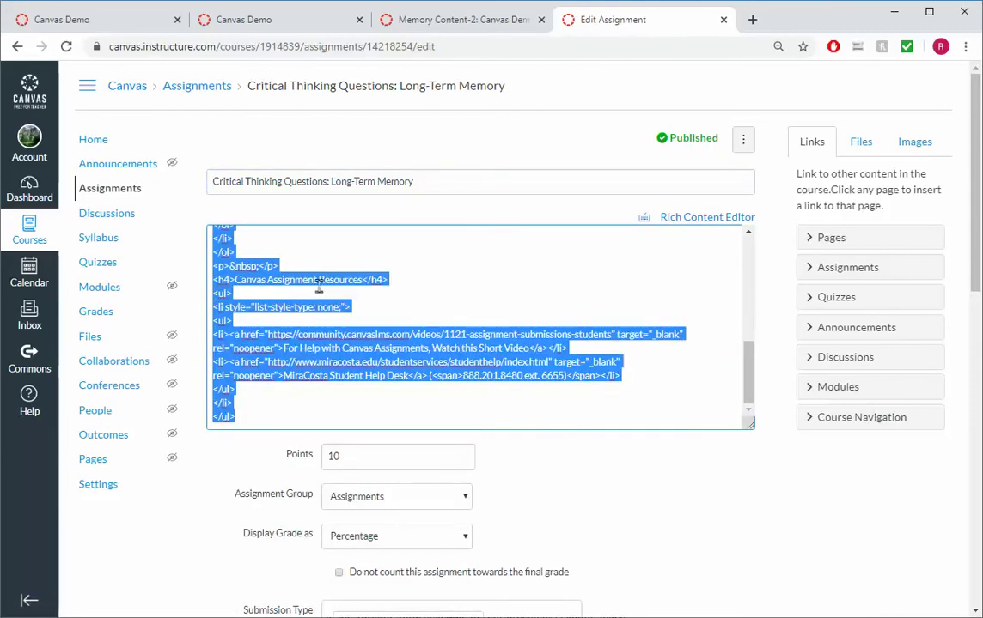
left_click(723, 19)
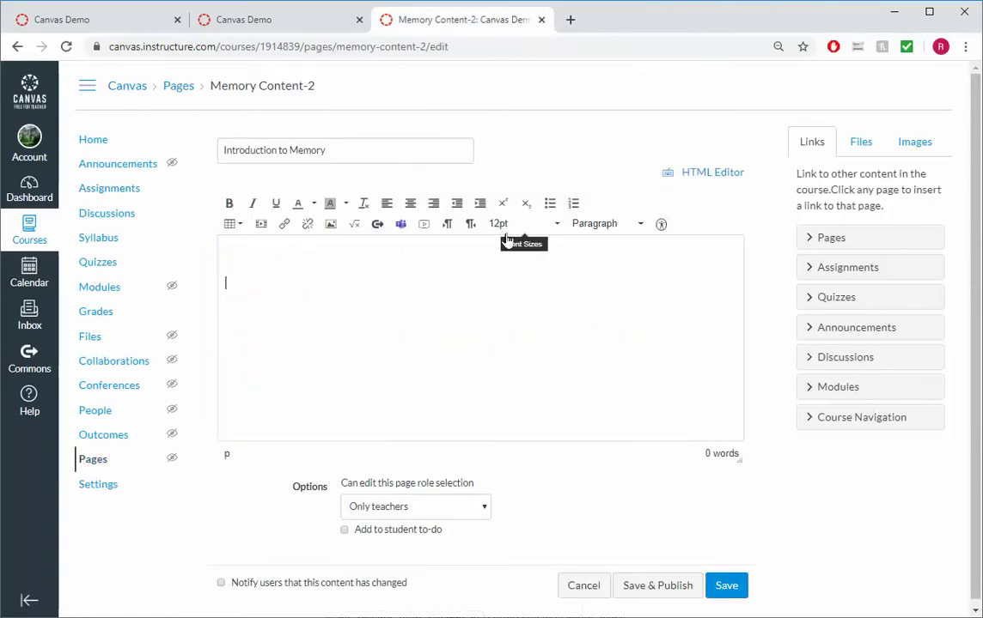
In the HTML Editor, replace the page's empty placeholder HTML with the copied page content.
left_click(720, 174)
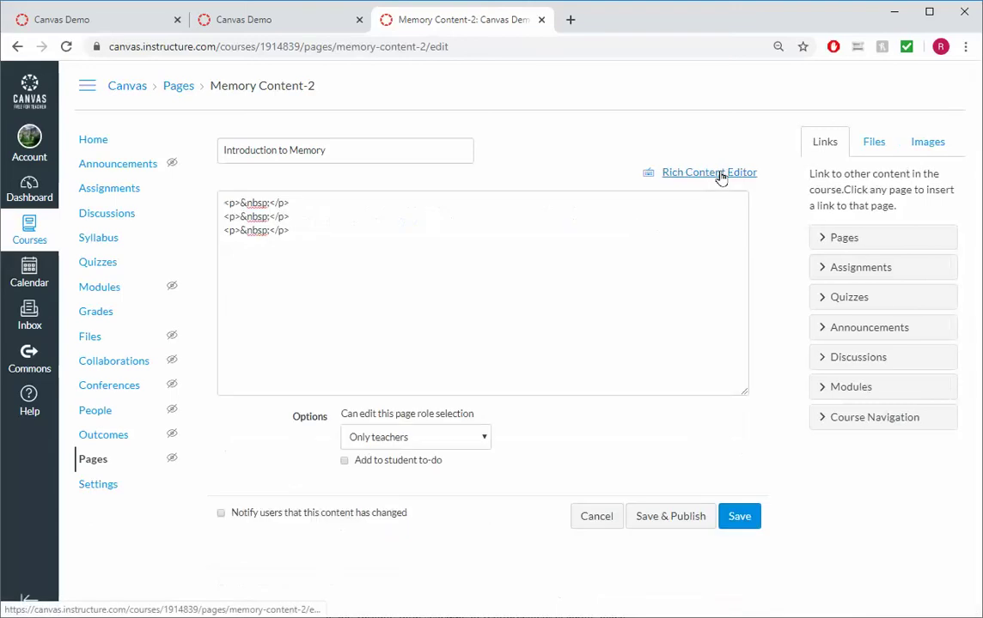
left_click_drag(371, 263, 177, 201)
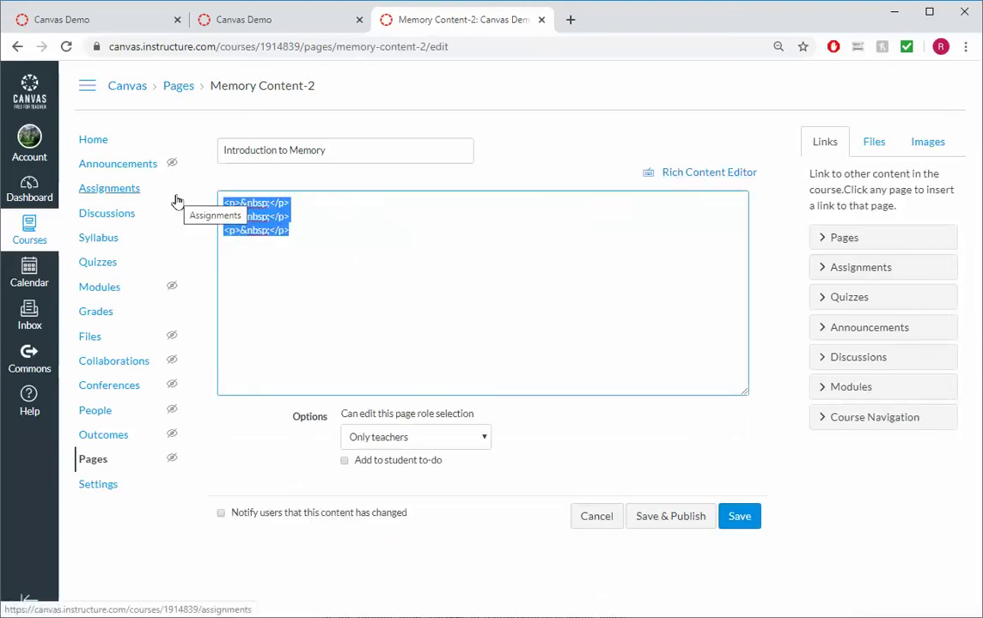
key("ctrl+v")
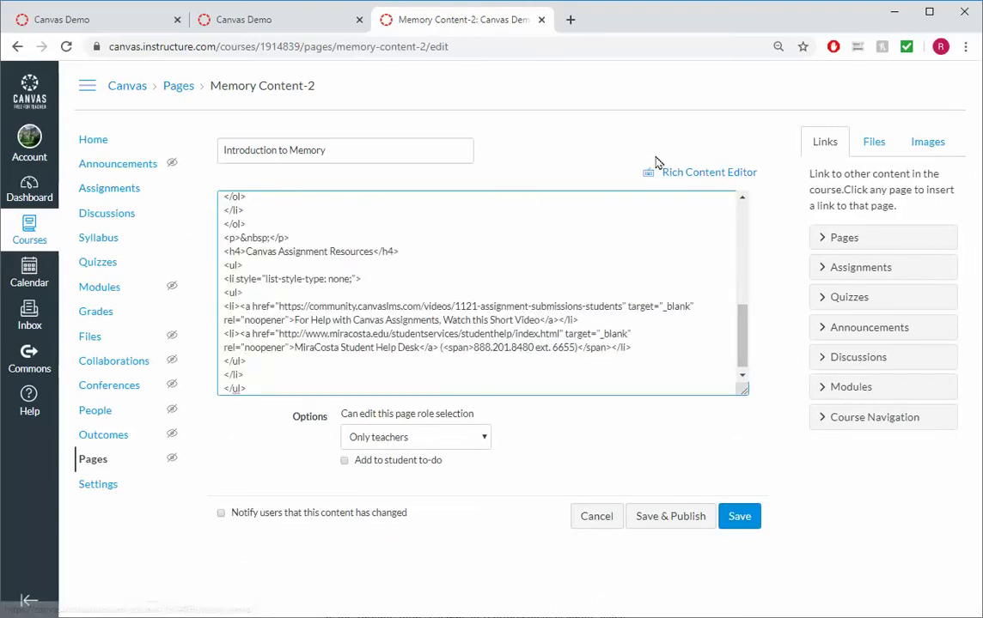
left_click(678, 174)
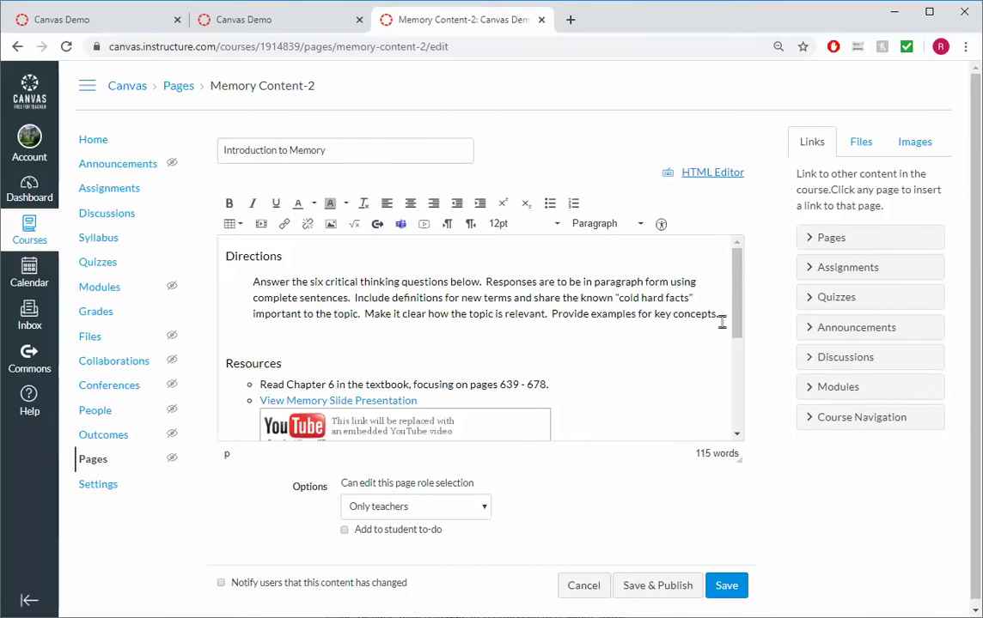
Delete the Directions, Critical Thinking Questions and Canvas Assignment Resources sections, keeping only Resources.
left_click_drag(726, 319, 160, 213)
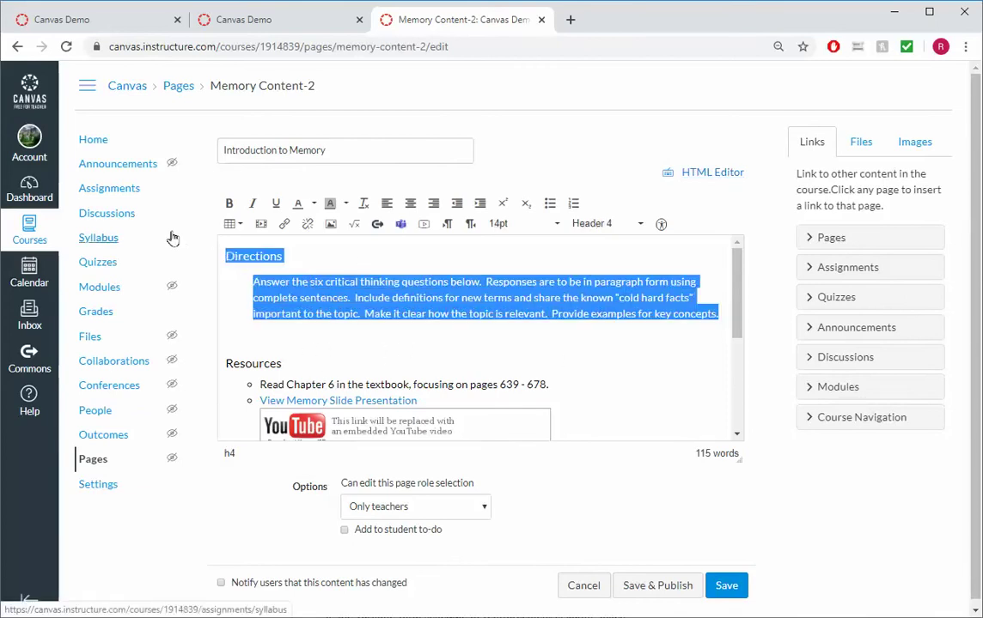
key("BackSpace")
scroll(419, 313, "down", 3)
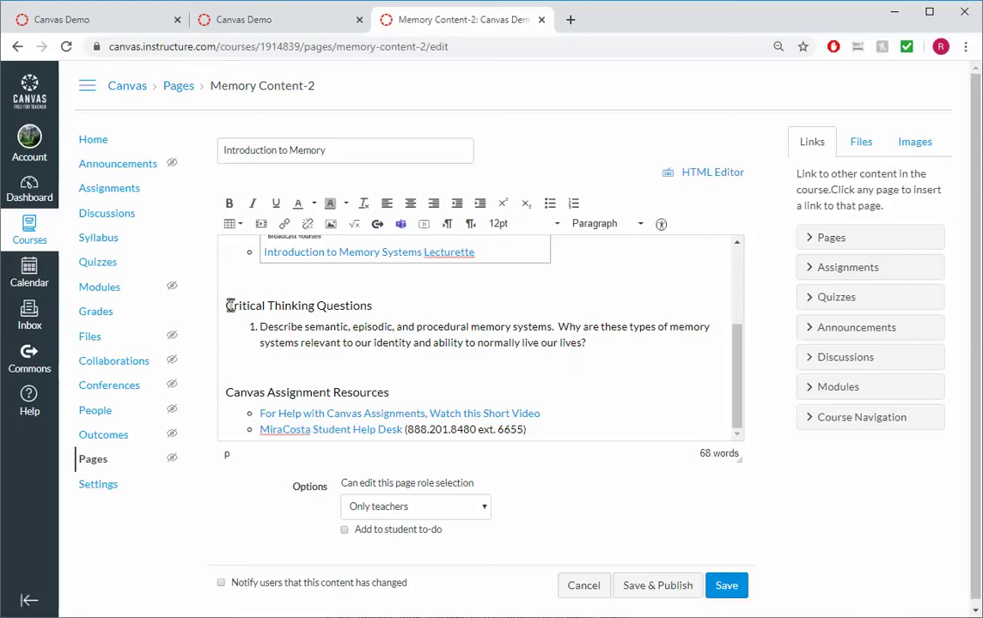
left_click_drag(227, 306, 531, 451)
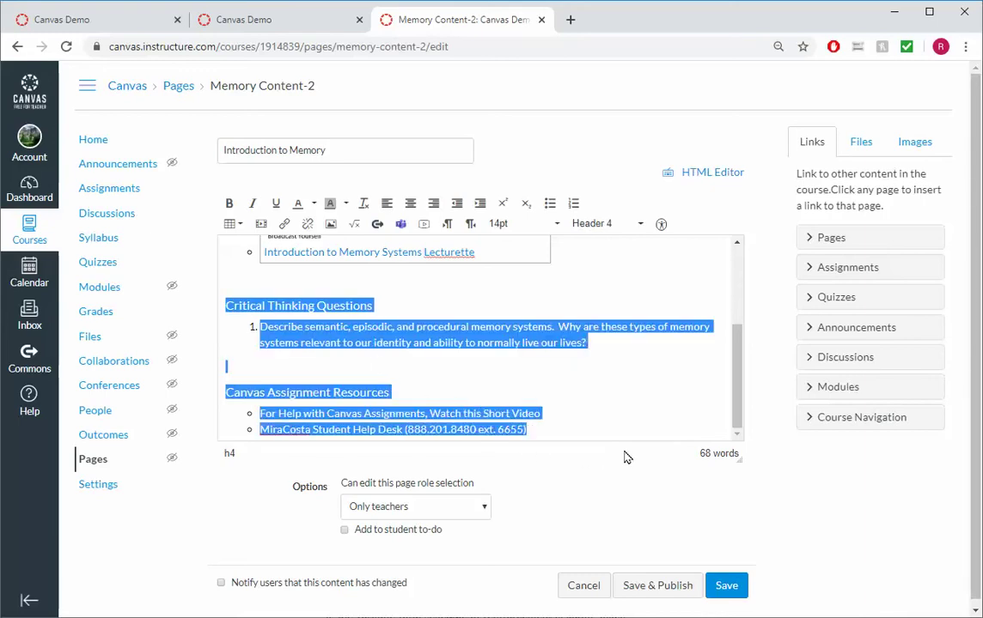
key("BackSpace")
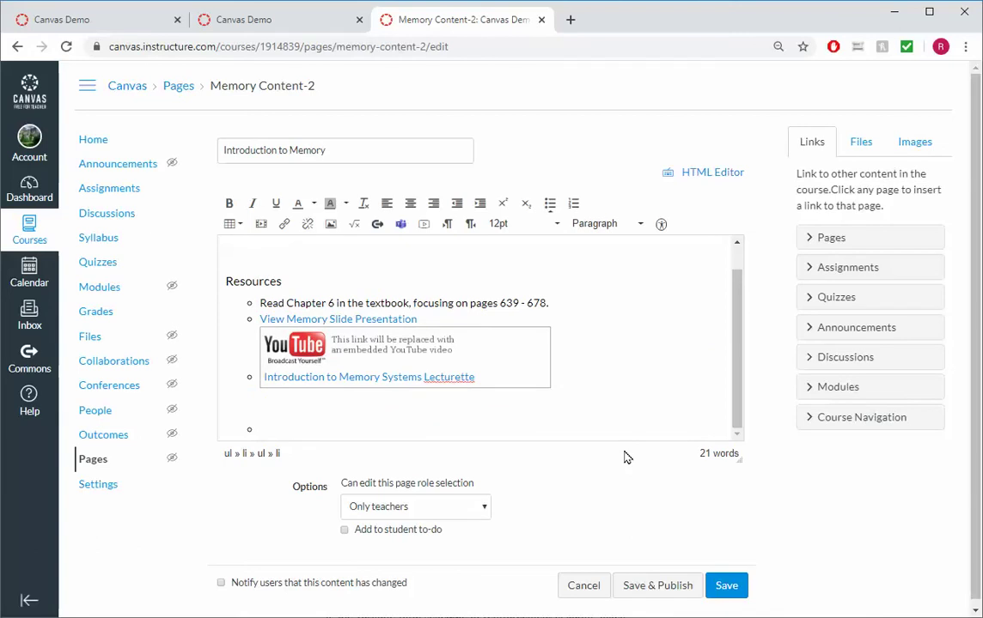
key("BackSpace")
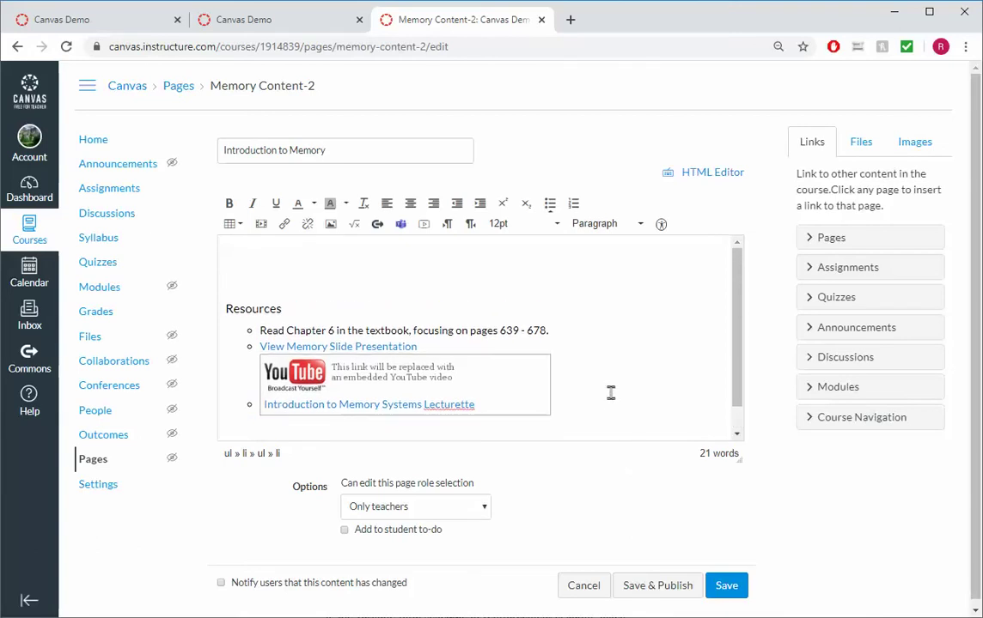
left_click(275, 265)
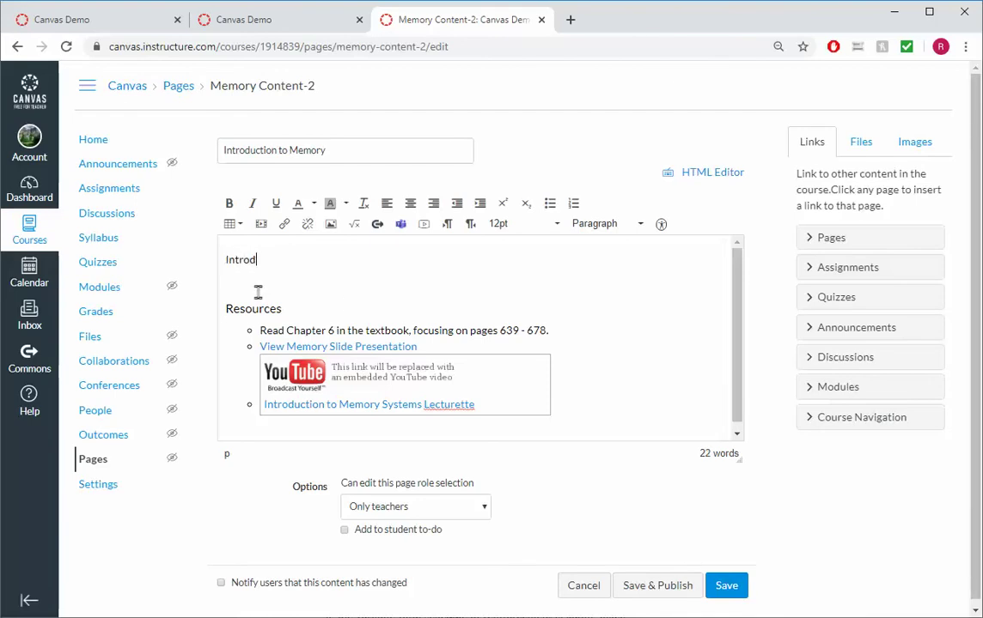
Make 'Introduction' a Header 4 heading, then add the Learning Objectives, Assigned Resources and Activities sections.
key("Return")
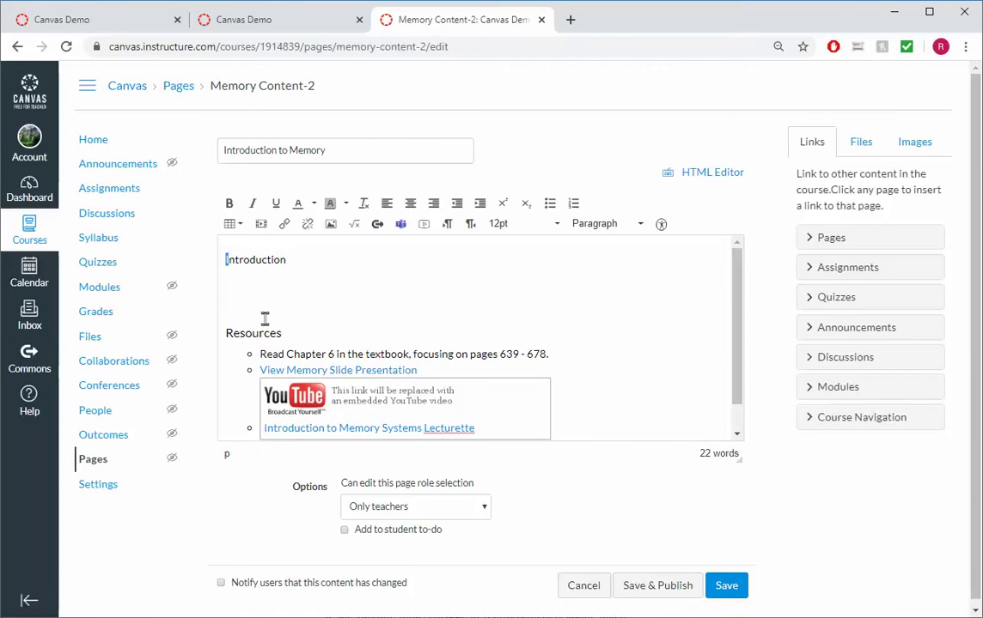
key("shift+End")
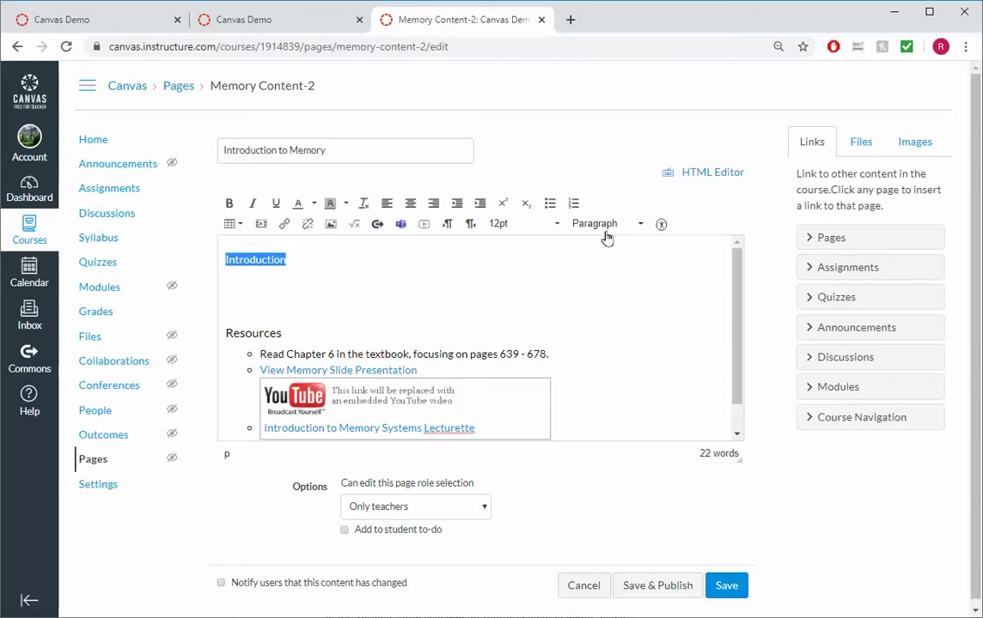
left_click(606, 238)
left_click(611, 333)
left_click(289, 295)
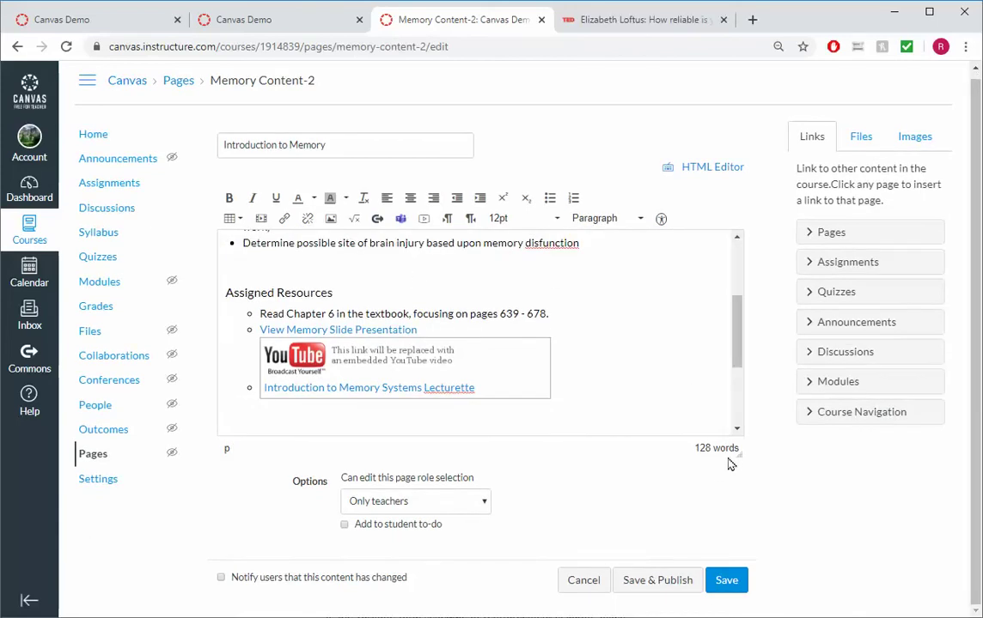
left_click_drag(736, 456, 715, 602)
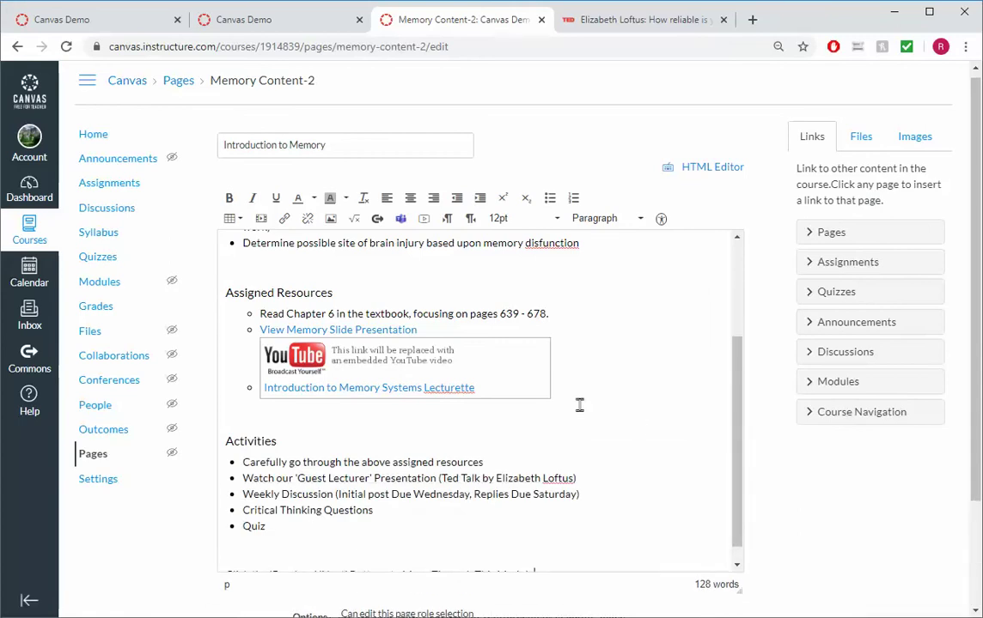
scroll(579, 404, "up", 3)
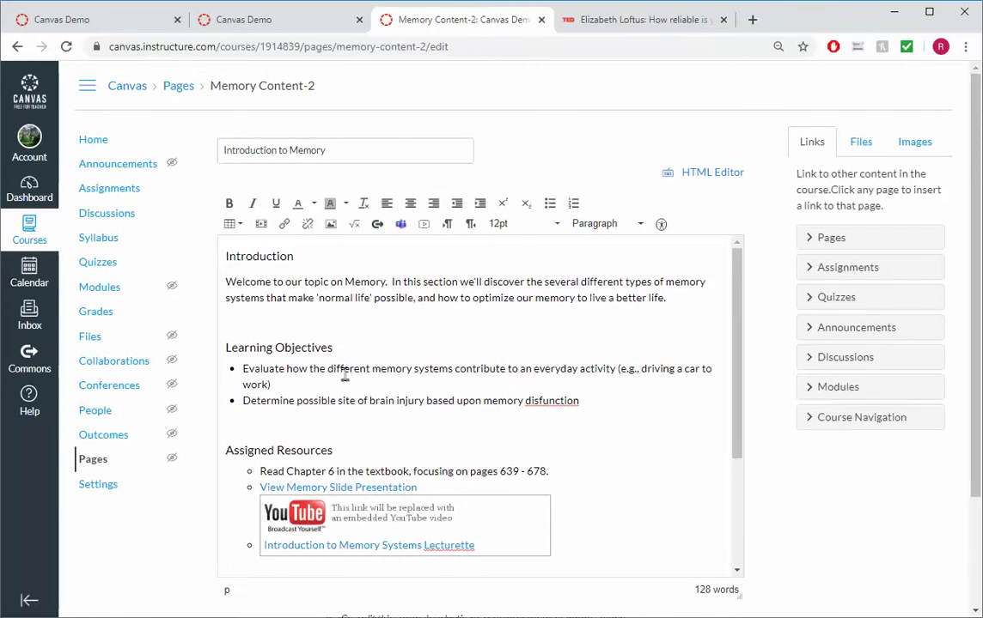
scroll(346, 378, "down", 3)
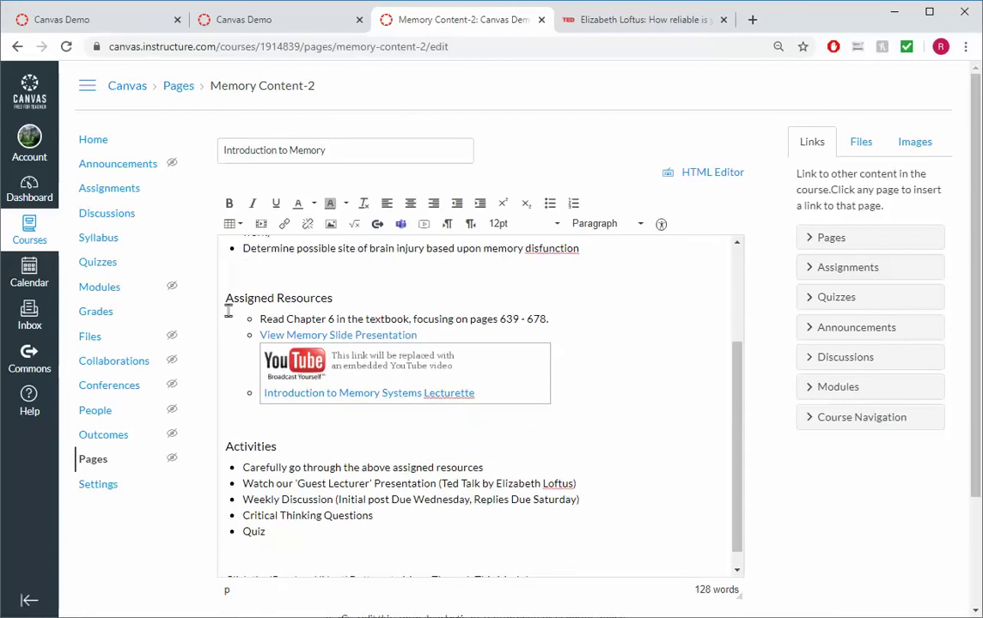
scroll(303, 467, "down", 1)
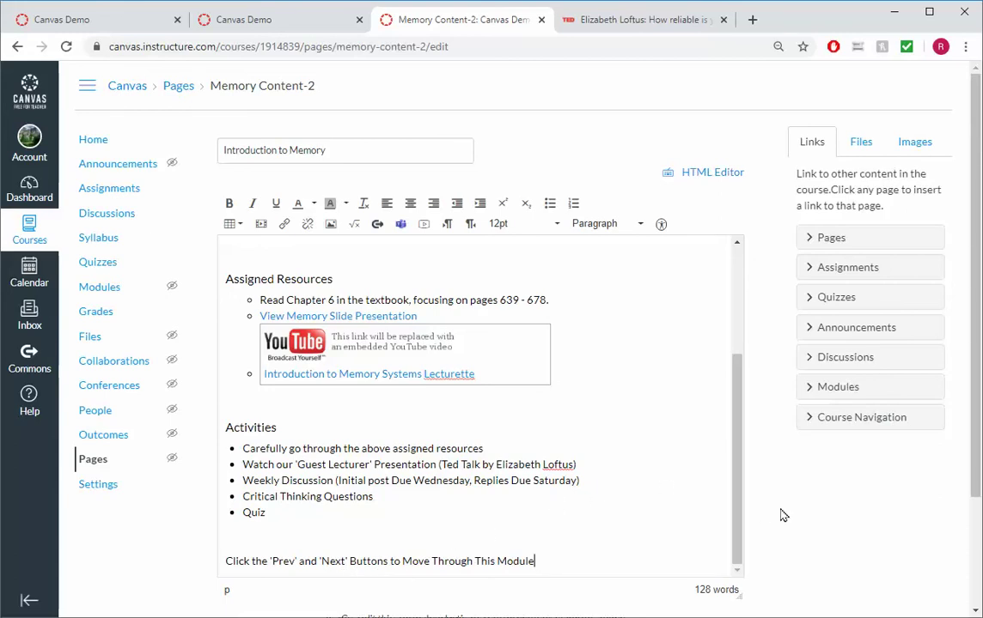
scroll(782, 515, "down", 2)
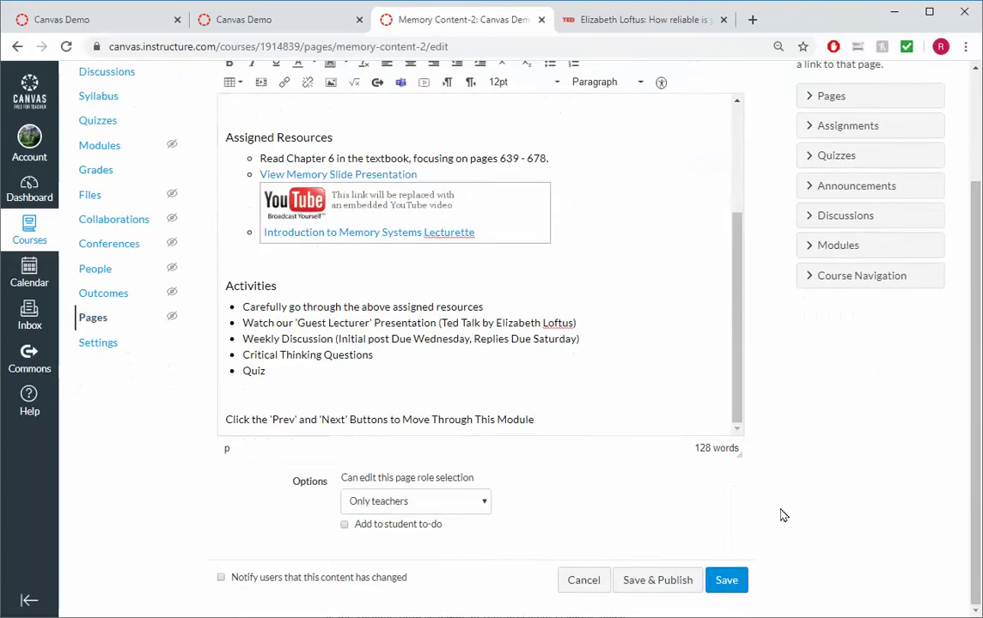
Save & Publish the Introduction to Memory page and review it, including the embedded Lecturette video.
left_click(650, 592)
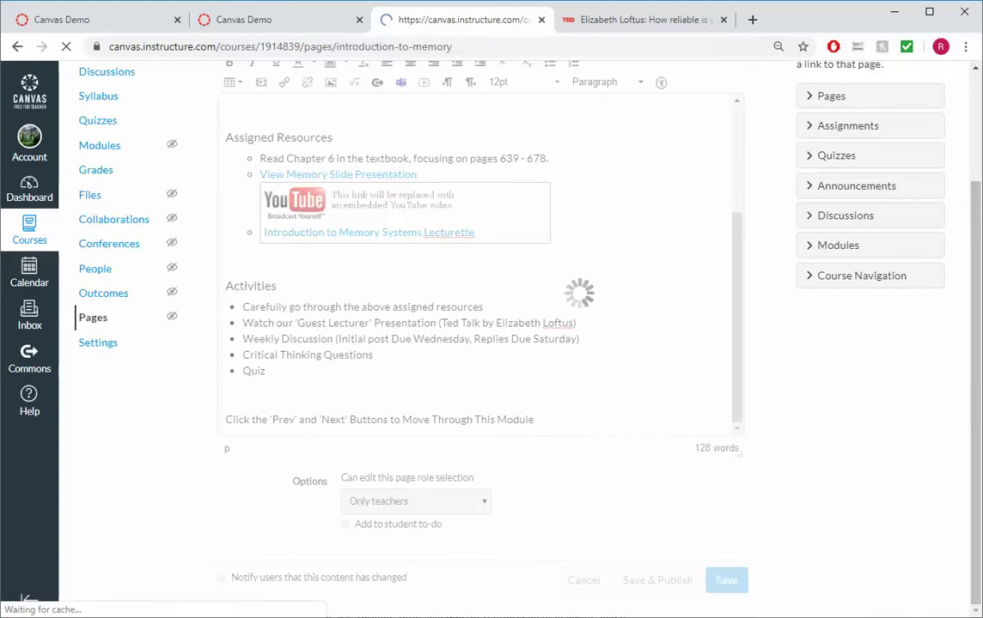
scroll(733, 492, "down", 3)
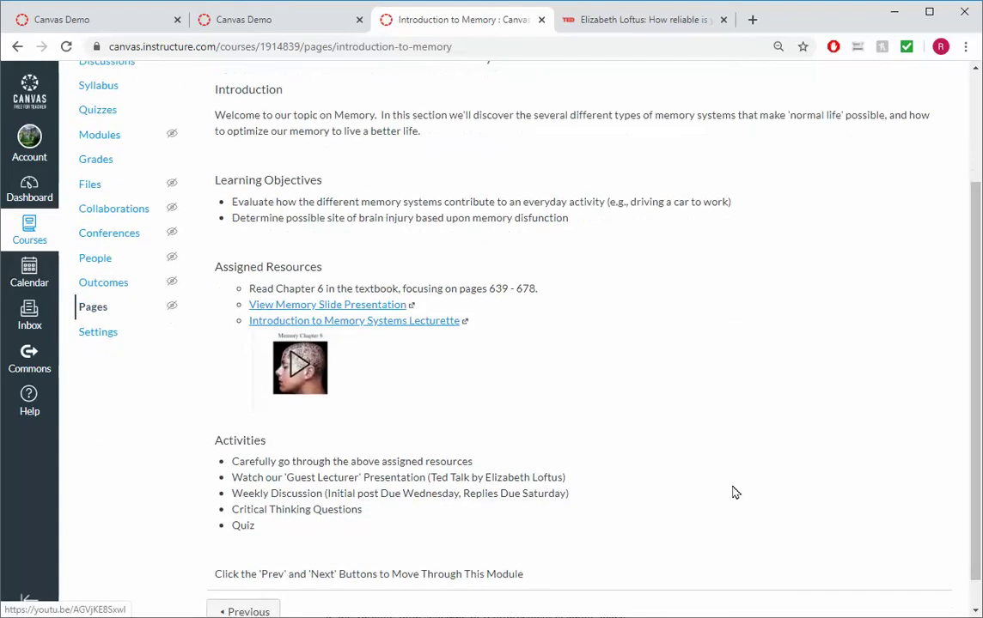
scroll(733, 493, "down", 1)
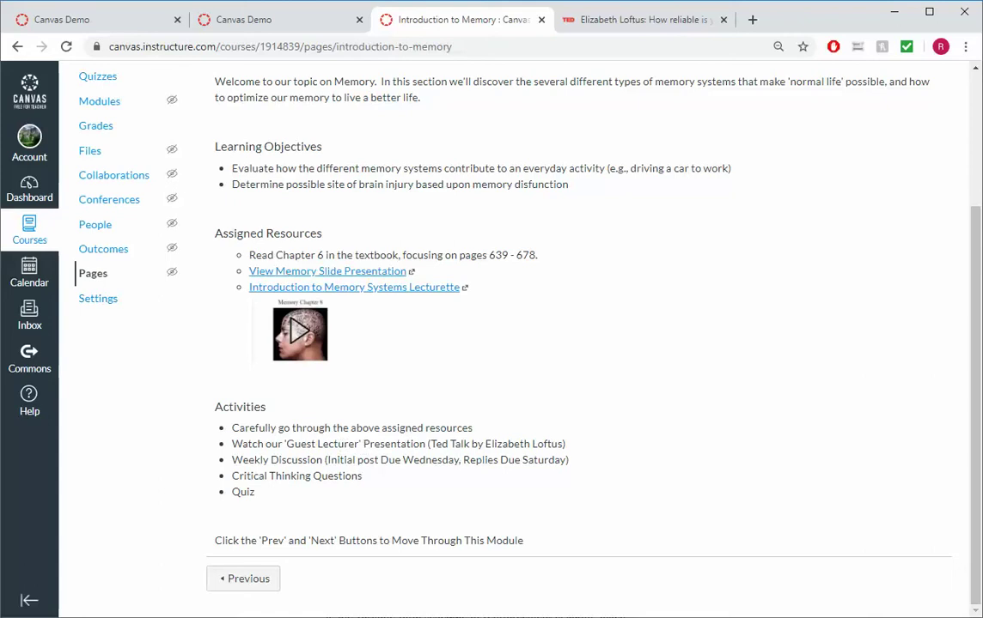
scroll(515, 387, "up", 2)
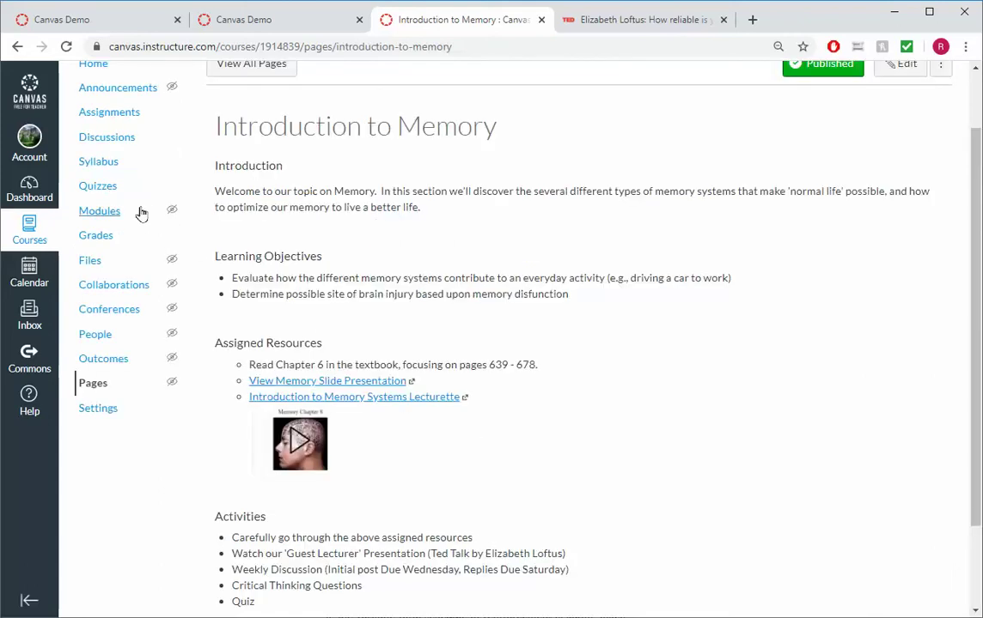
In Modules, put Introduction to Memory first and Discussion Week 10 Memory second in the Memory module.
left_click(111, 220)
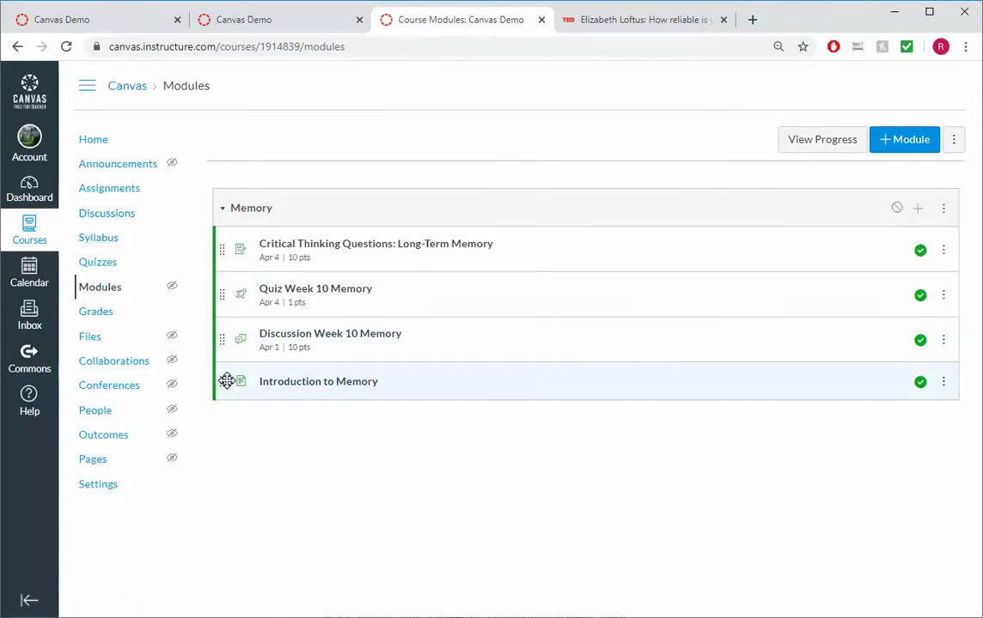
left_click_drag(222, 380, 255, 240)
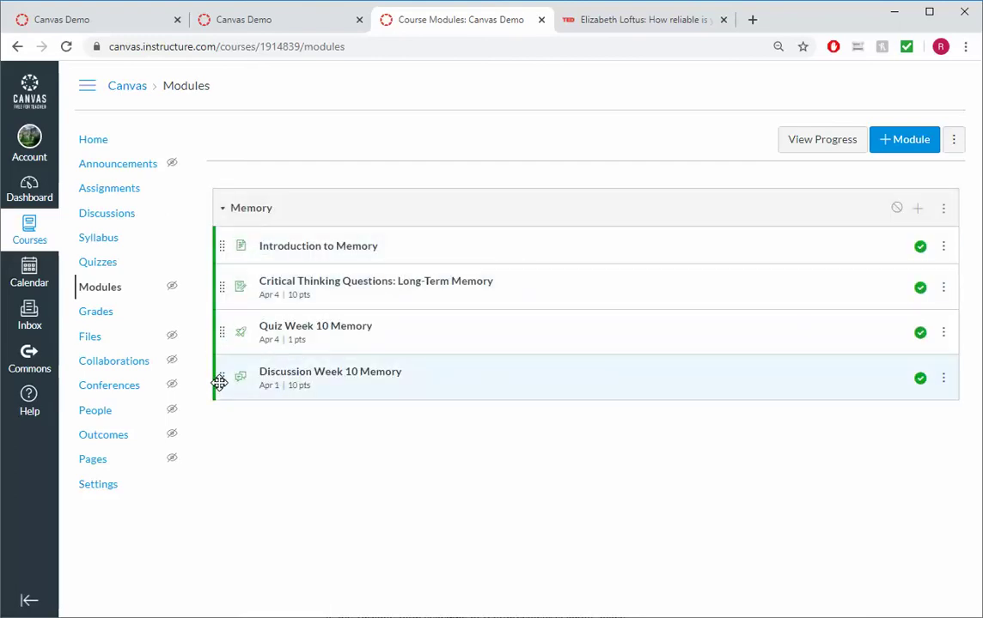
left_click_drag(219, 377, 285, 281)
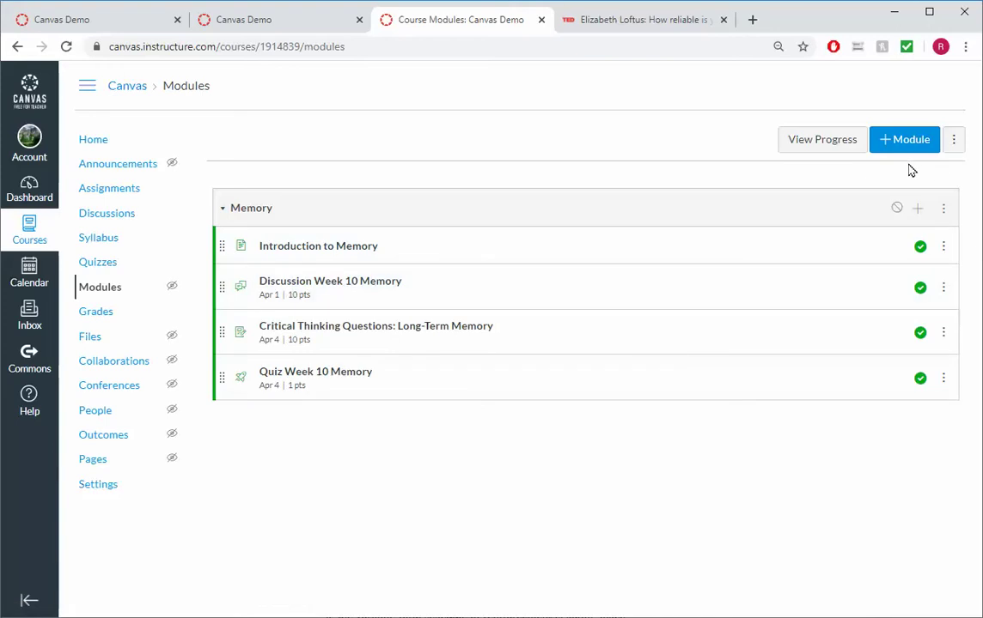
Add a [ New Page ] item named 'Memory Guest Lecturer' to the Memory module.
left_click(918, 208)
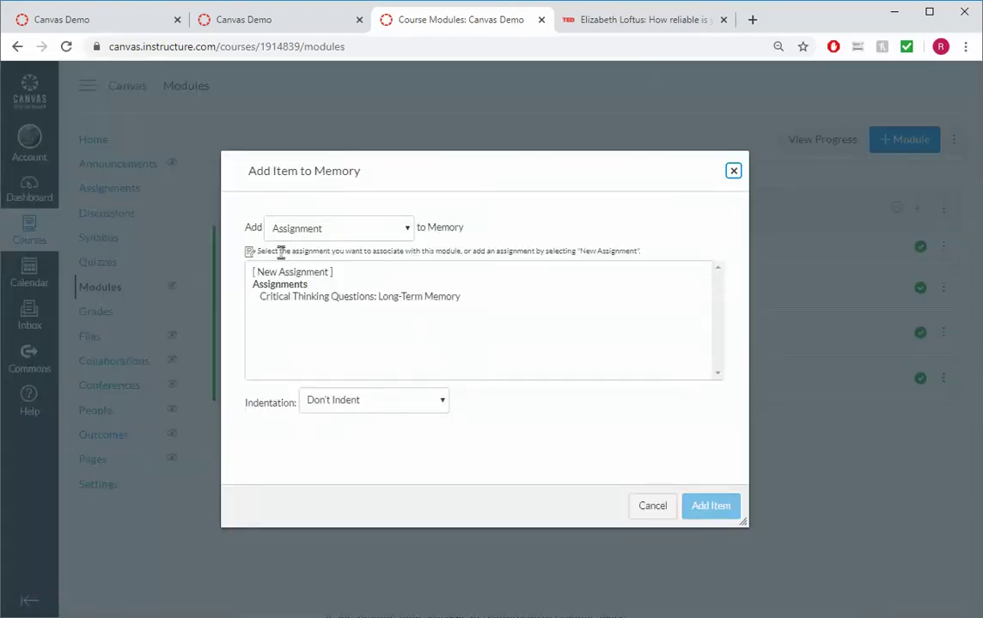
left_click(408, 230)
left_click(322, 327)
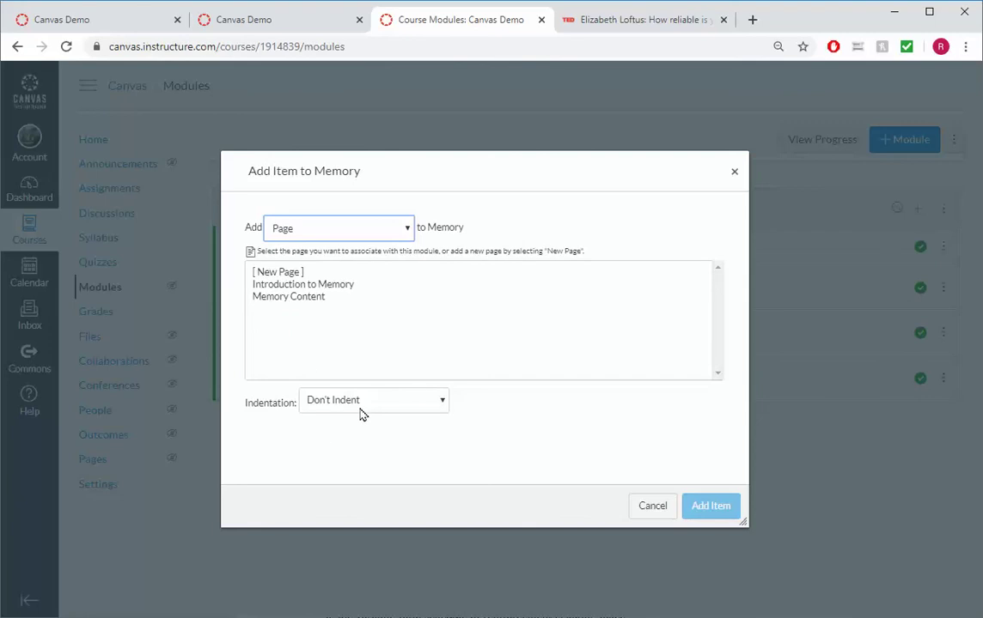
left_click(291, 273)
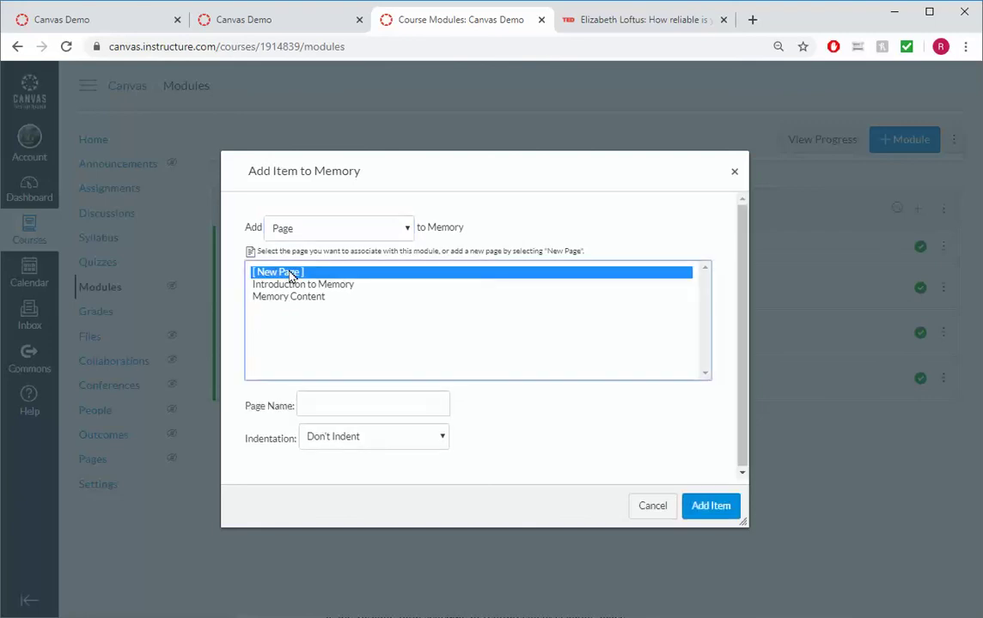
left_click(346, 409)
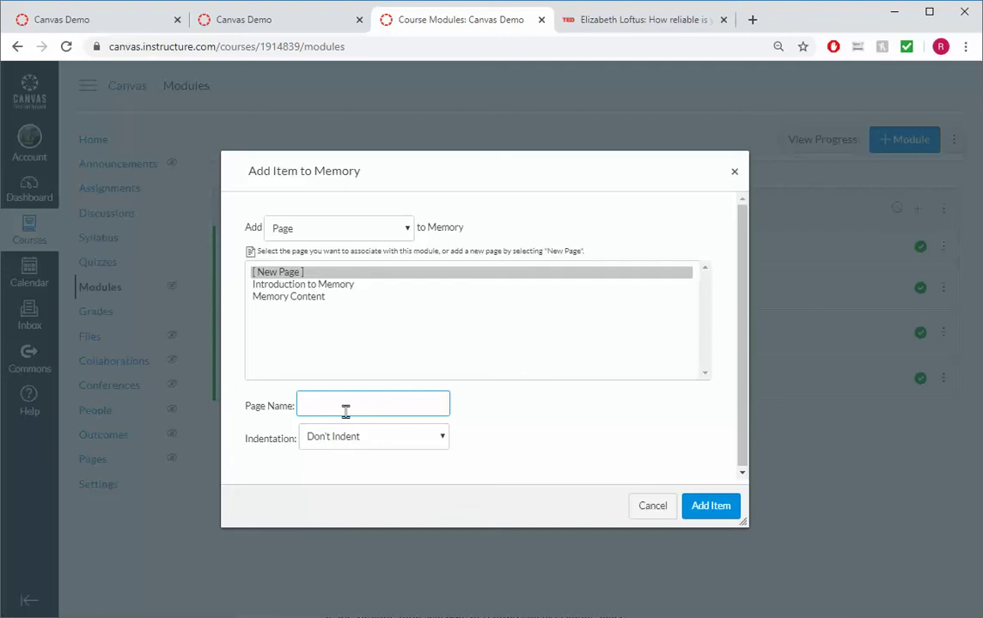
type("Memory Guest Lecturer")
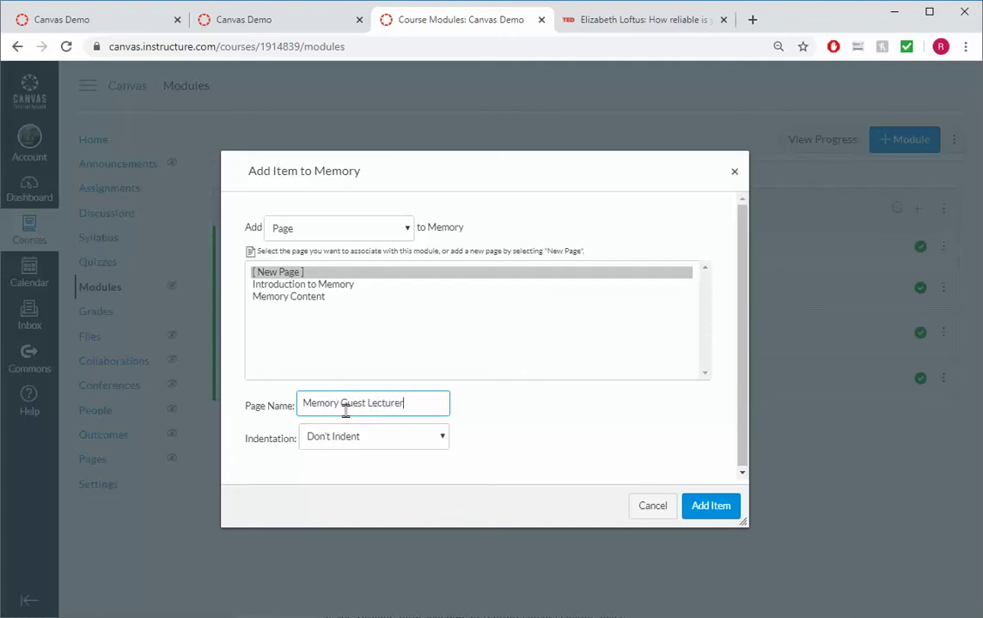
left_click(714, 511)
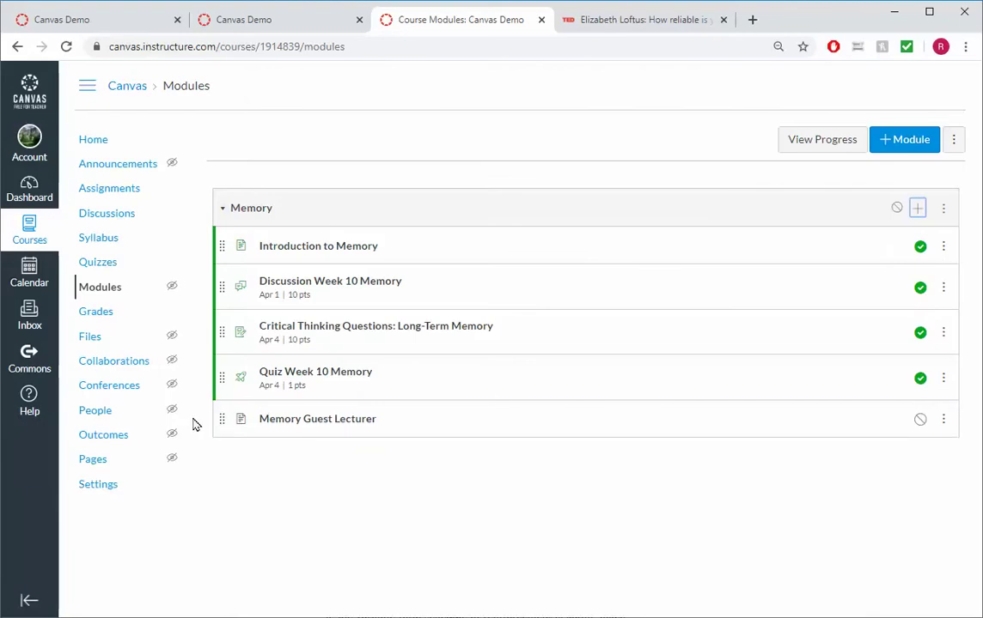
Move Memory Guest Lecturer to second place, after Introduction to Memory, and open its page.
left_click_drag(222, 421, 237, 299)
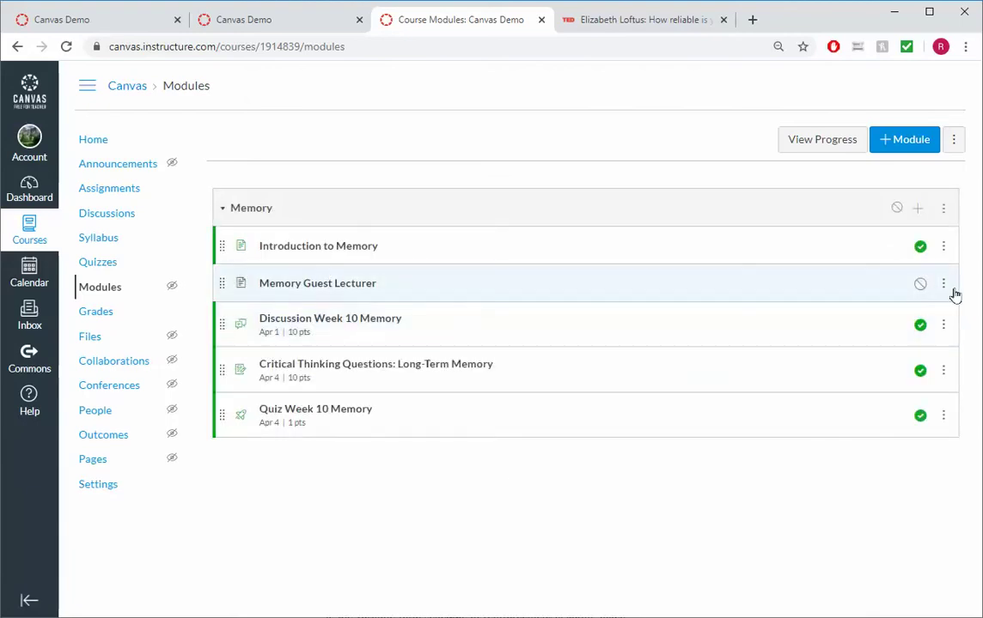
left_click(317, 284)
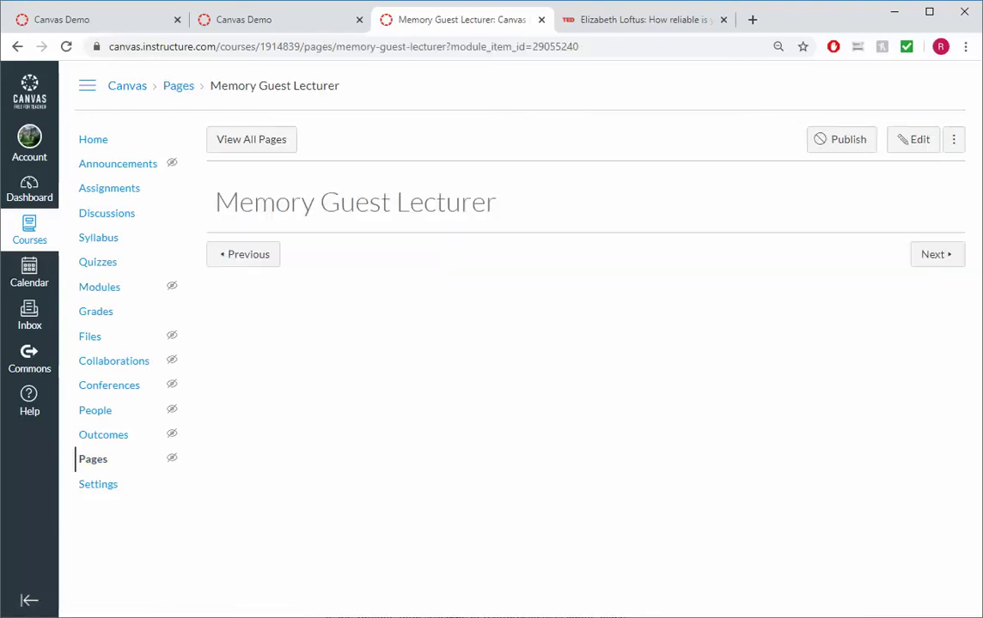
Edit the Memory Guest Lecturer page and paste the three-paragraph Elizabeth Loftus introduction into its body.
left_click(916, 141)
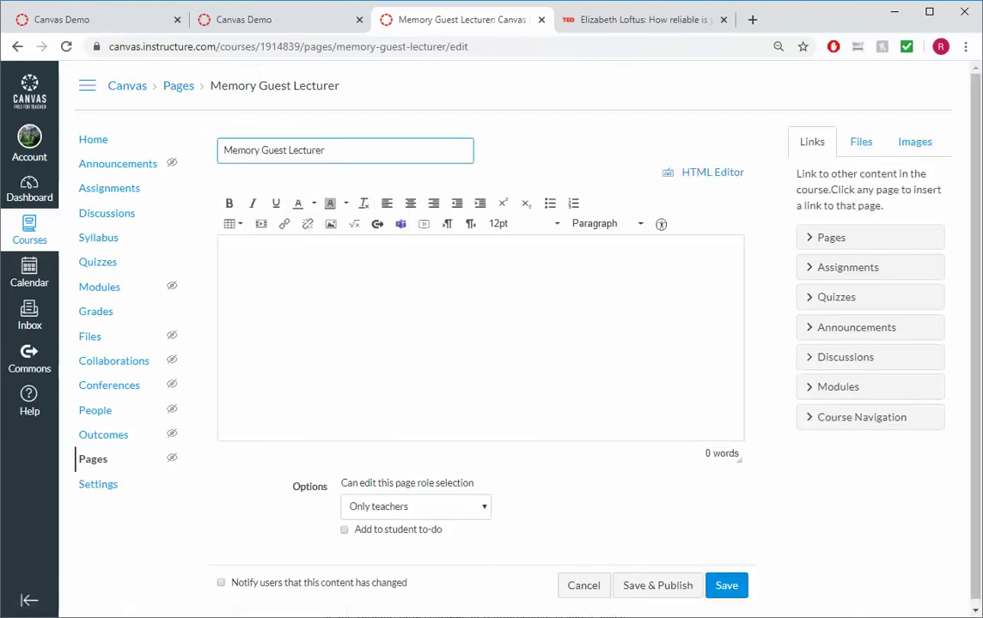
left_click(296, 285)
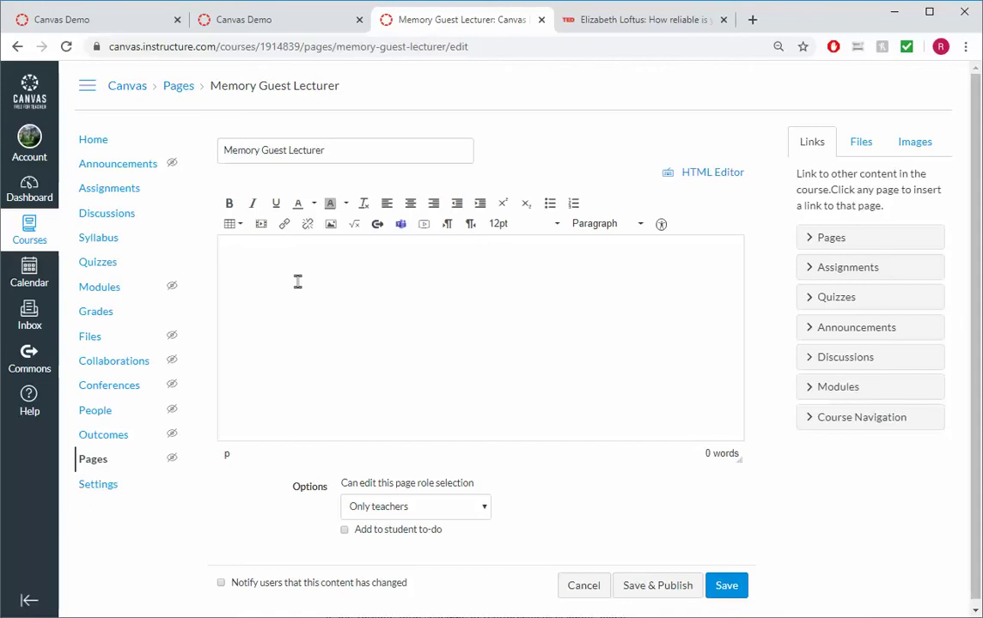
type("Elizabeth Loftus is a world renowned memory expert, with a focus on the topics of eyewitness testimony and false memories. As you watch this presentation, focus on.... View Elizabeth Loftus' Ted Talk")
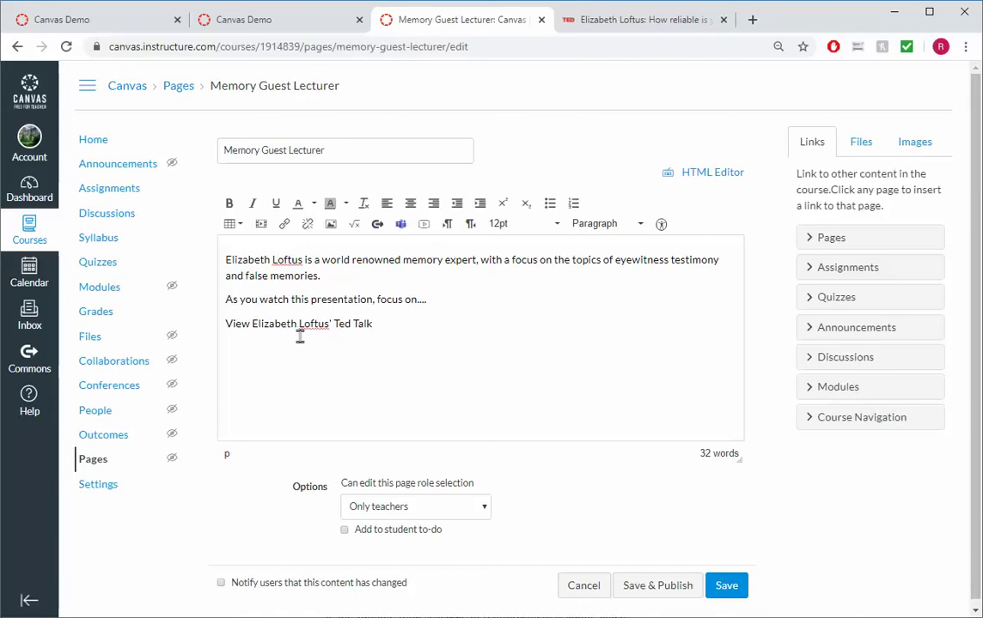
On TED.com, copy the share link for the talk 'How reliable is your memory?'.
left_click(626, 22)
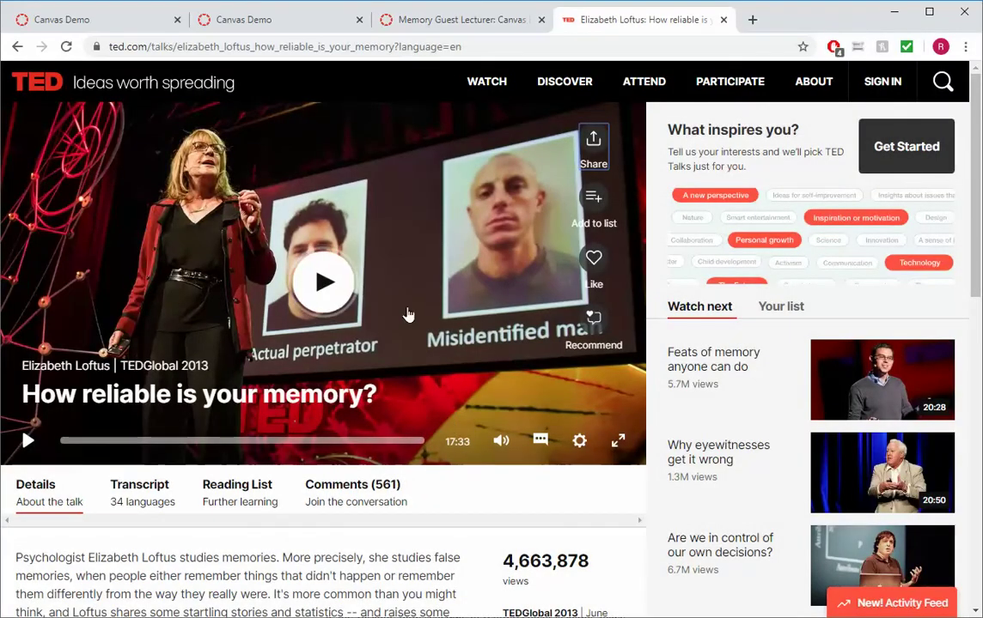
scroll(516, 344, "down", 7)
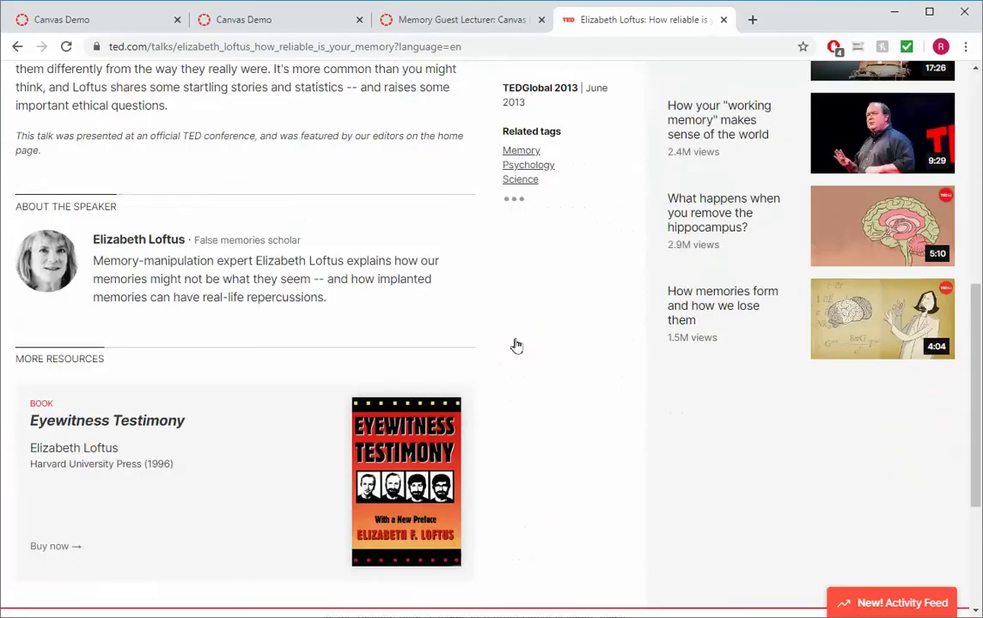
scroll(518, 344, "up", 3)
scroll(515, 344, "up", 4)
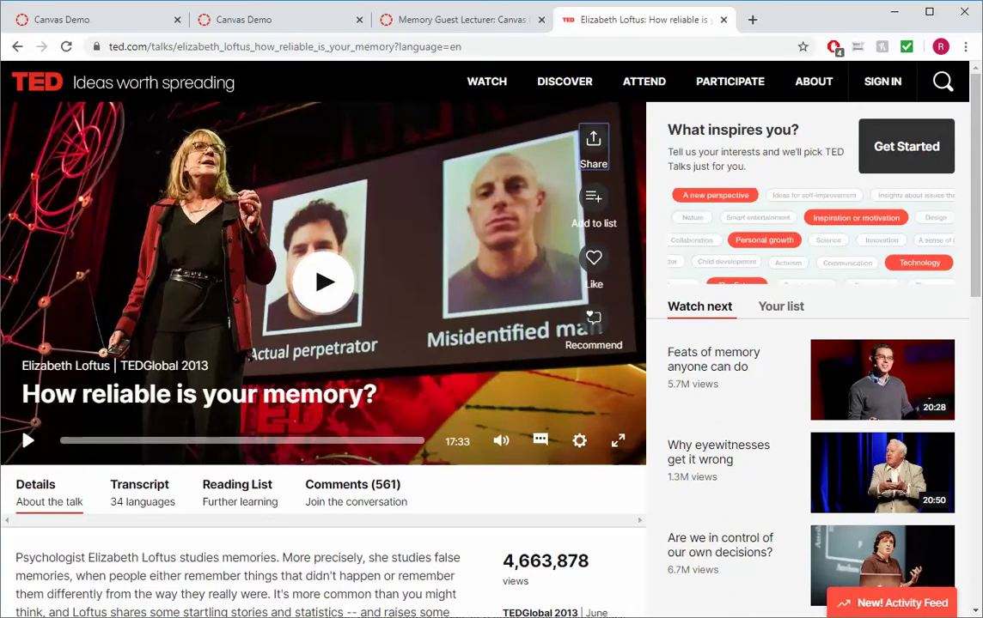
left_click(595, 146)
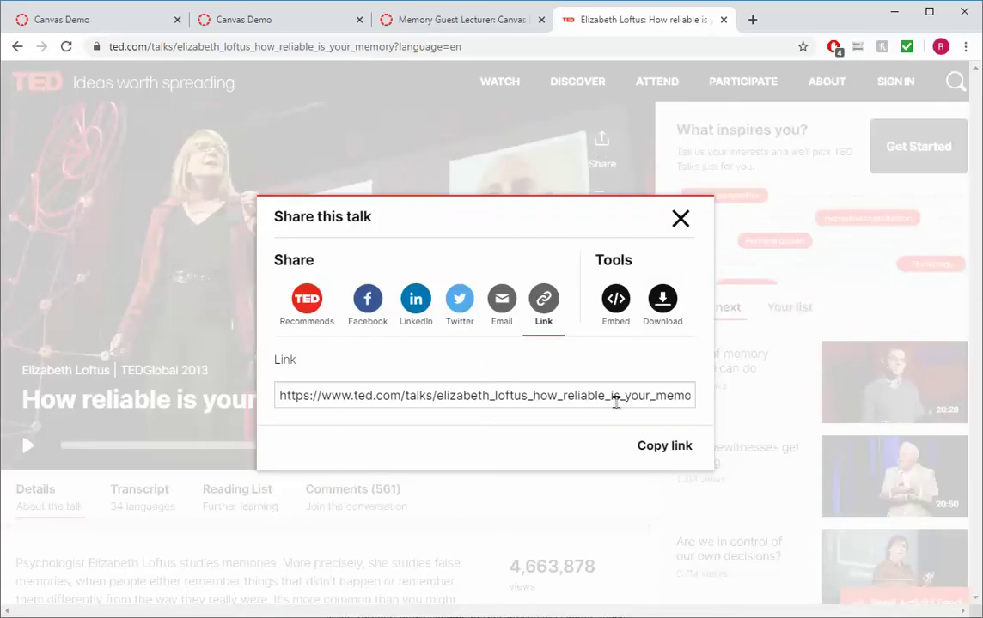
left_click(665, 454)
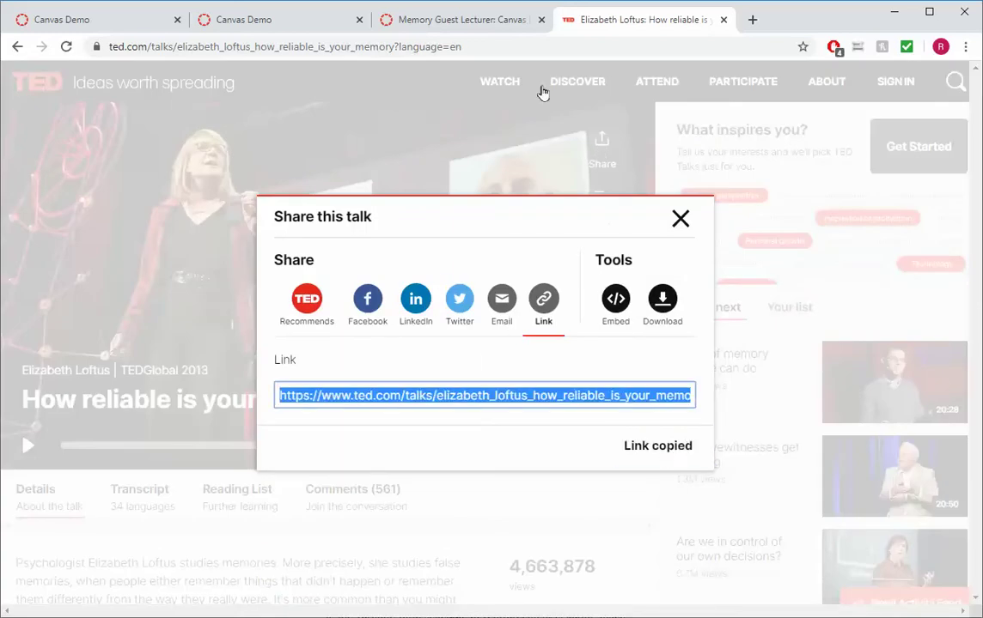
Link the 'View Elizabeth Loftus' Ted Talk' line to the TED URL in a new window, then Save & Publish.
left_click(246, 21)
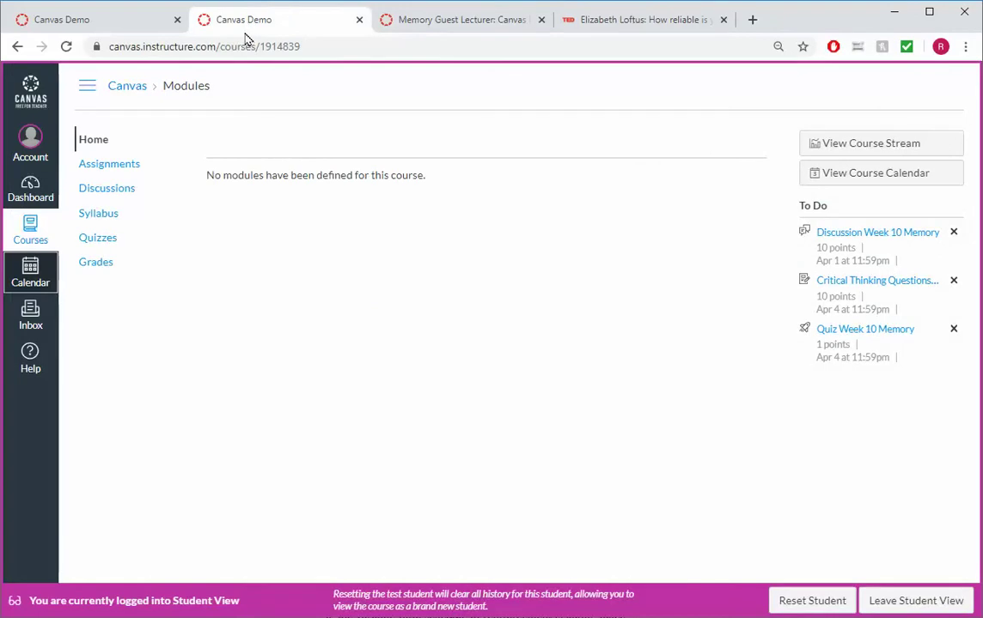
left_click(419, 22)
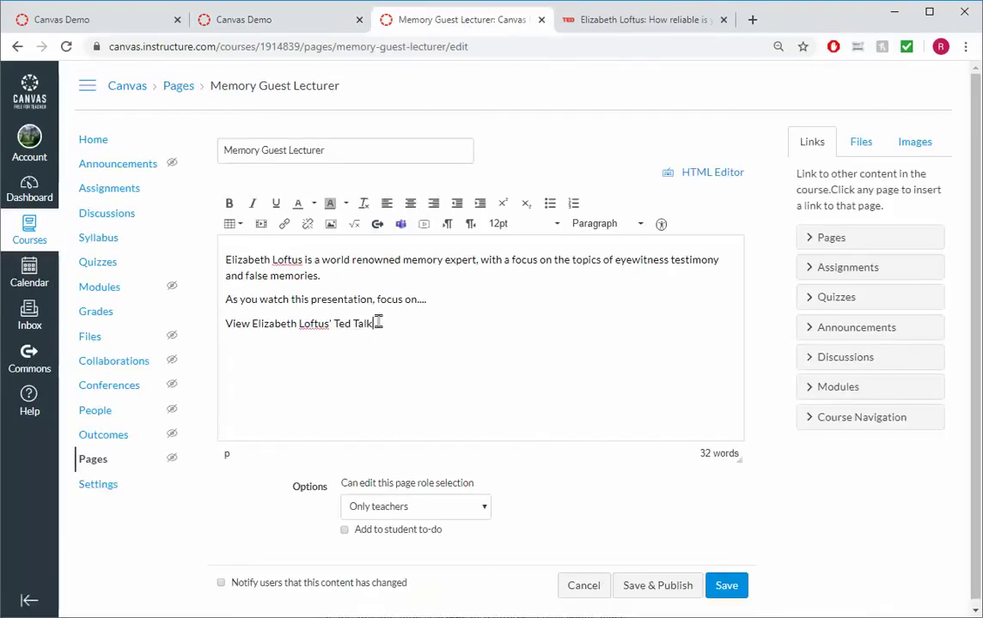
left_click_drag(378, 323, 230, 324)
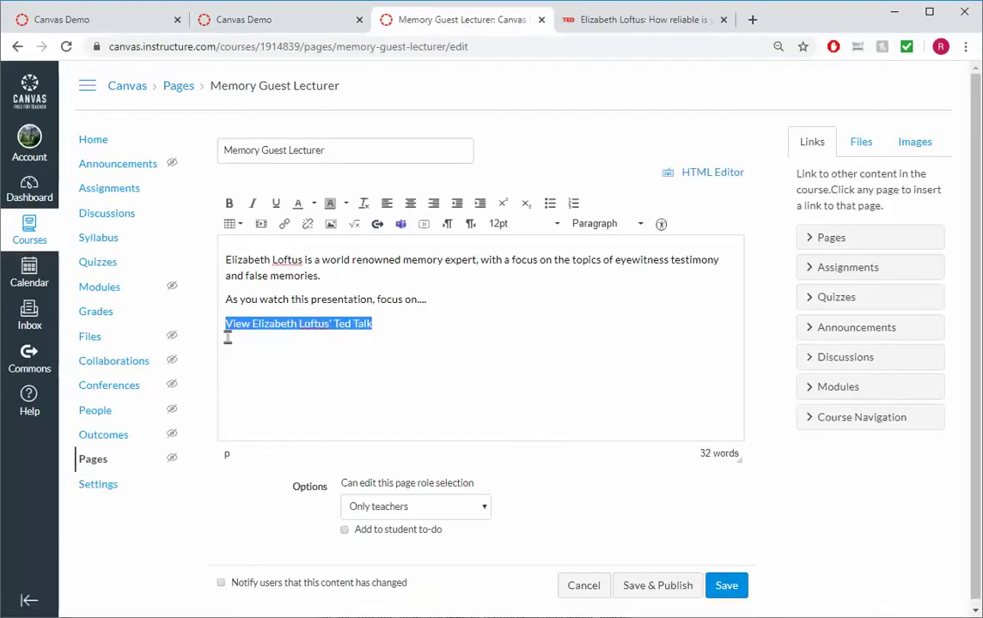
key("ctrl+k")
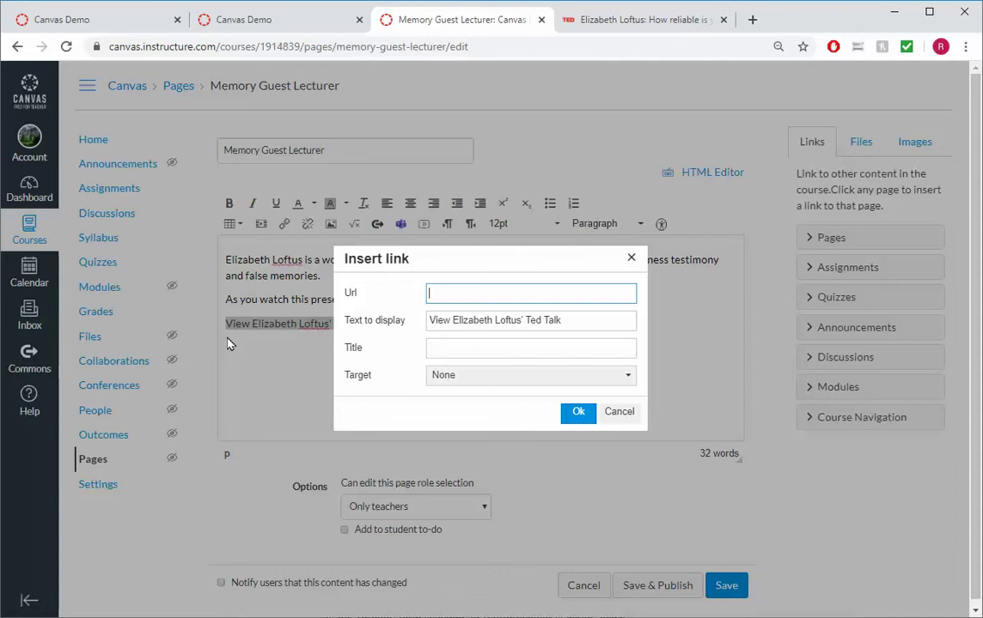
key("ctrl+v")
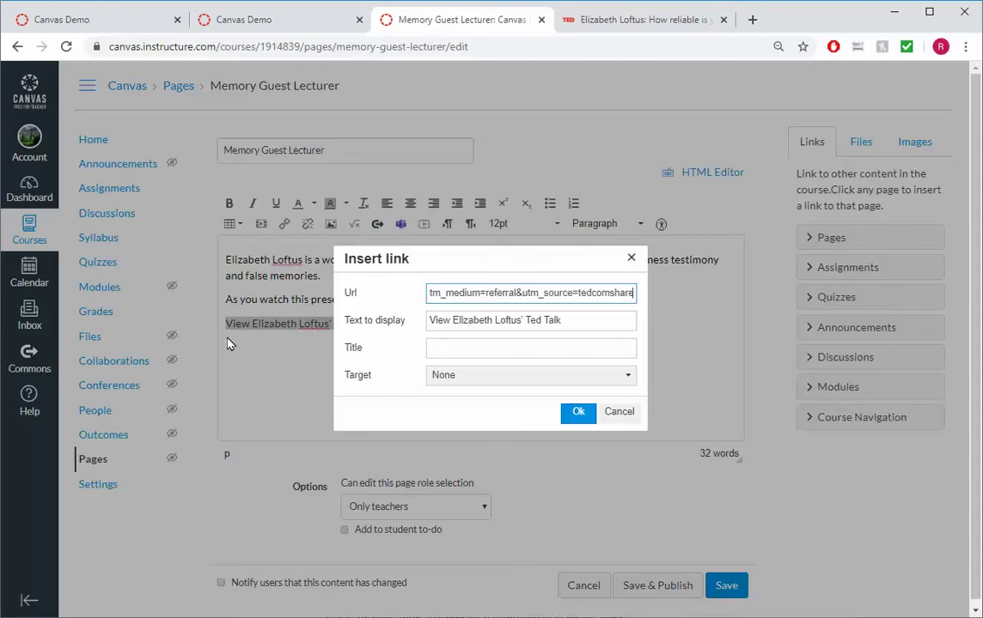
left_click(511, 380)
left_click(504, 418)
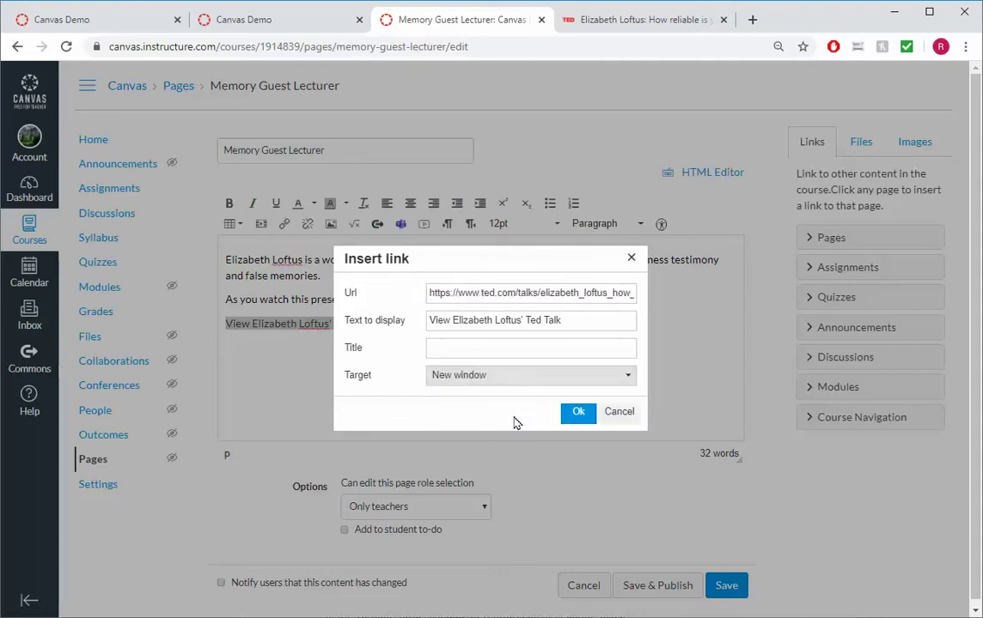
left_click(578, 412)
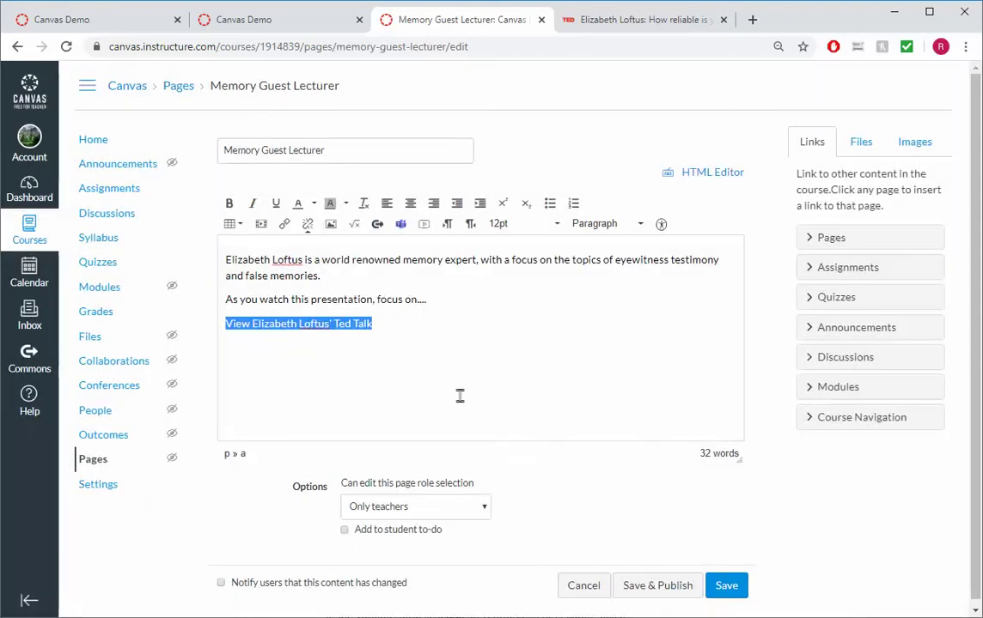
left_click(646, 587)
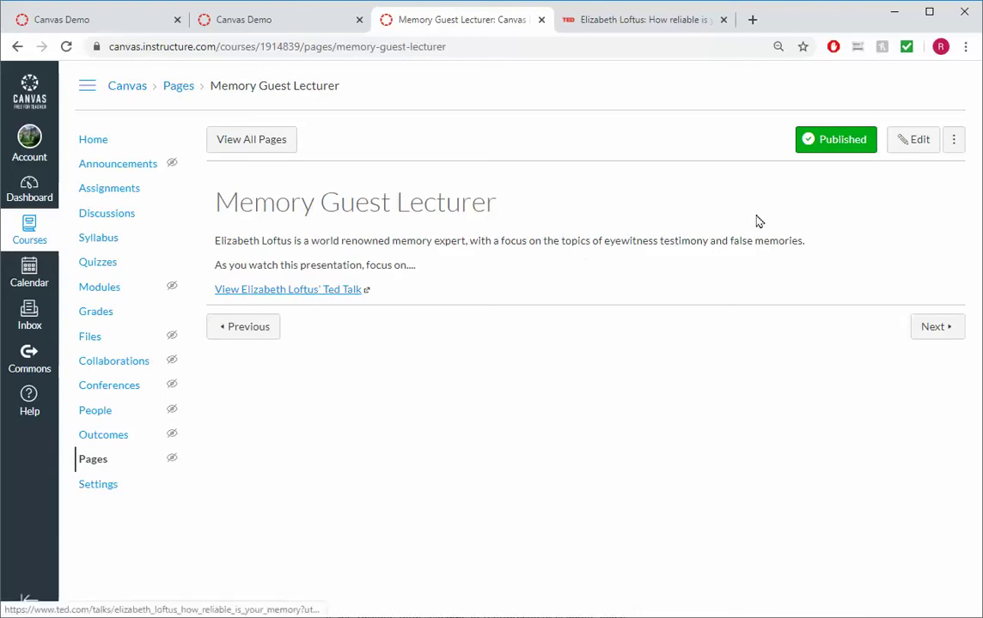
Reopen the page editor, enlarge the body area, and overwrite the Ted Talk link line with x's.
left_click(907, 145)
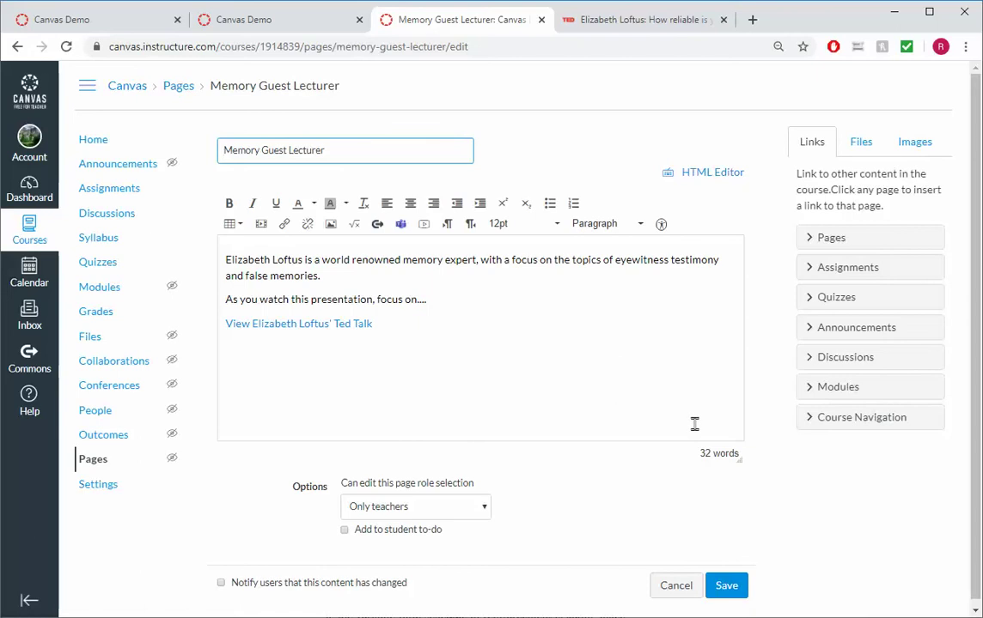
left_click_drag(736, 464, 746, 524)
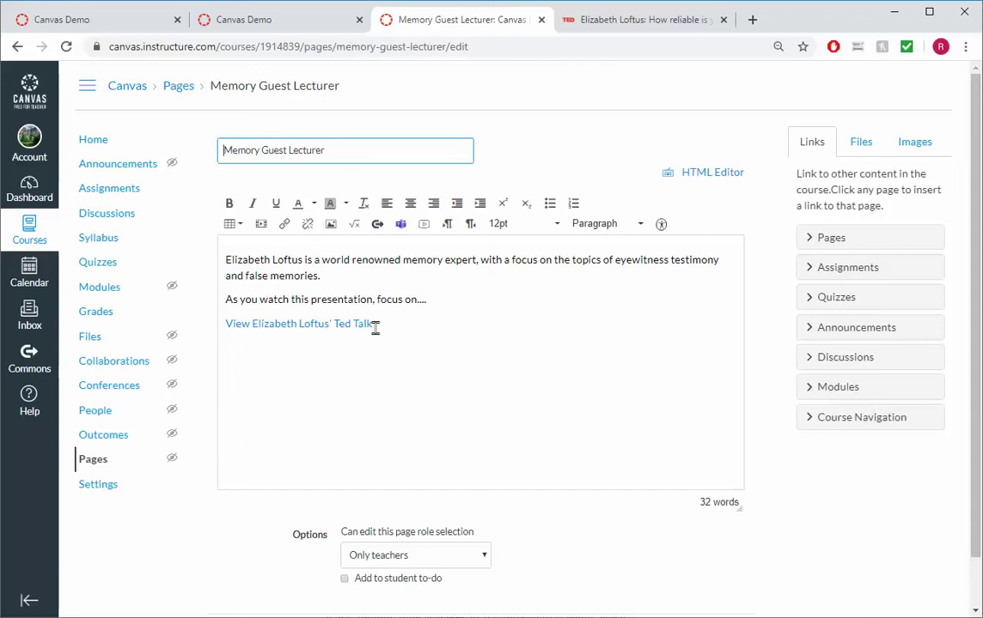
left_click_drag(382, 325, 221, 327)
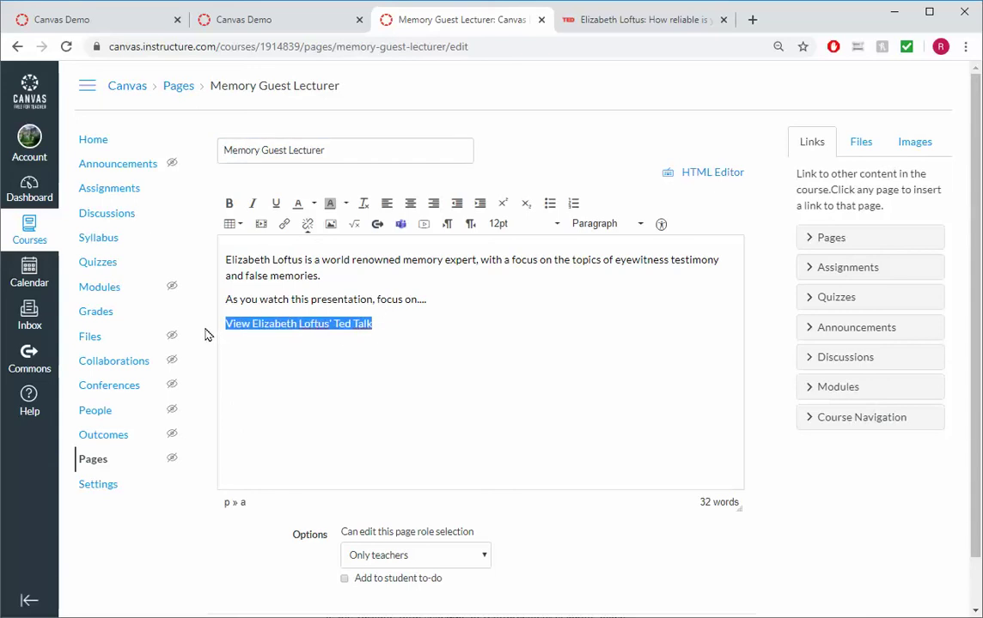
type("xxxxxxxxxxxxxxxxxxxxxxxxxxxxxxxxxx")
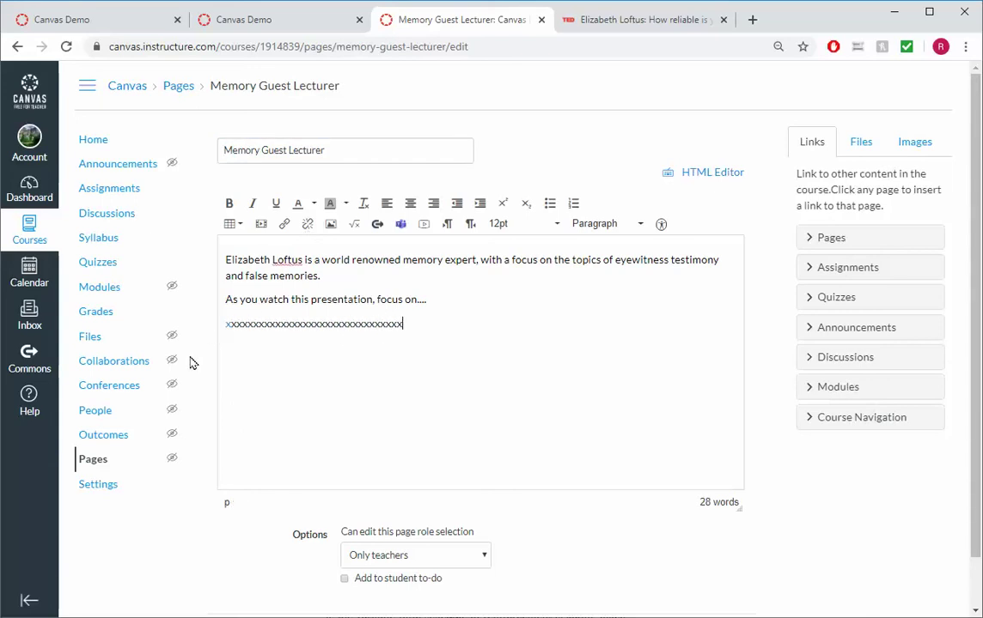
Copy the embed code for Loftus's 'How reliable is your memory?' TED talk and close the share box.
left_click(620, 19)
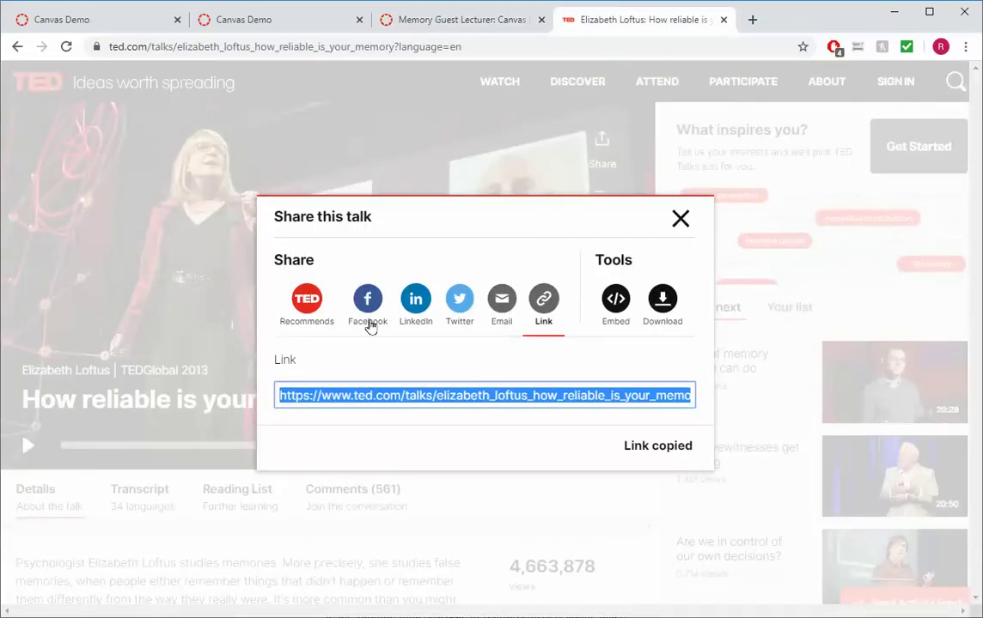
left_click(617, 299)
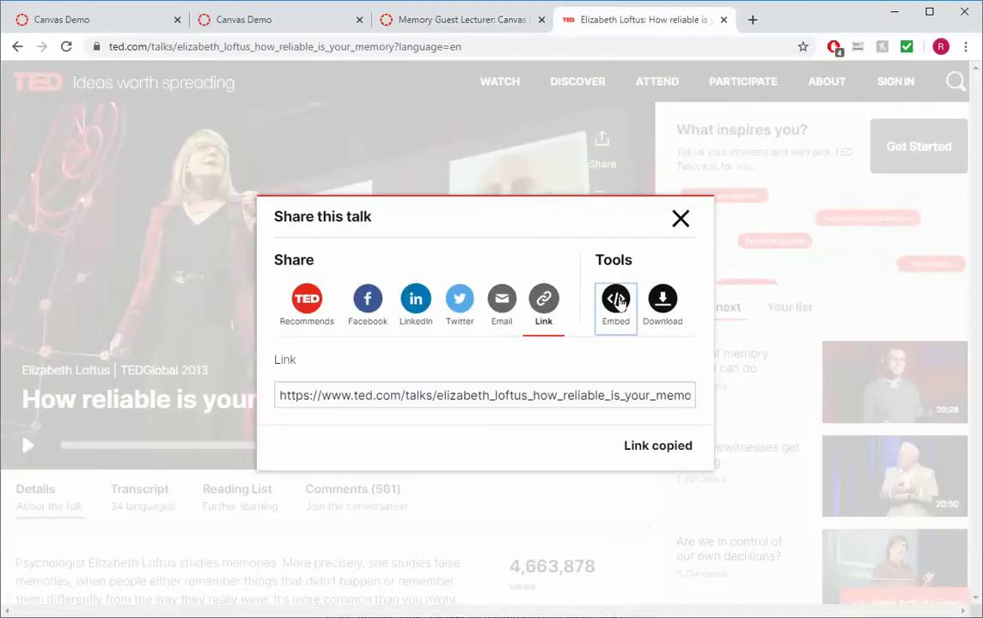
left_click(554, 395)
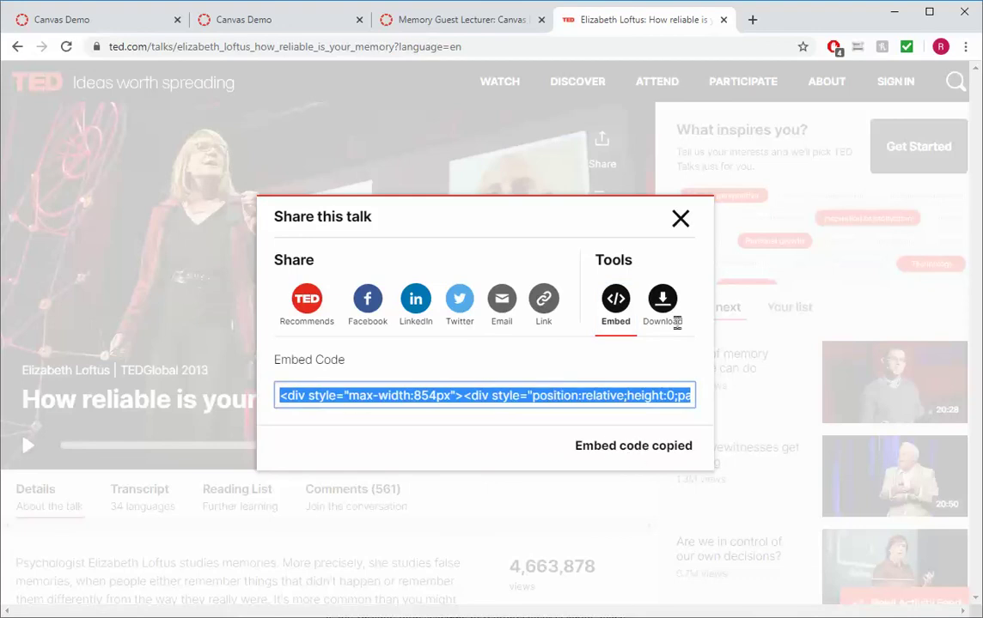
left_click(680, 219)
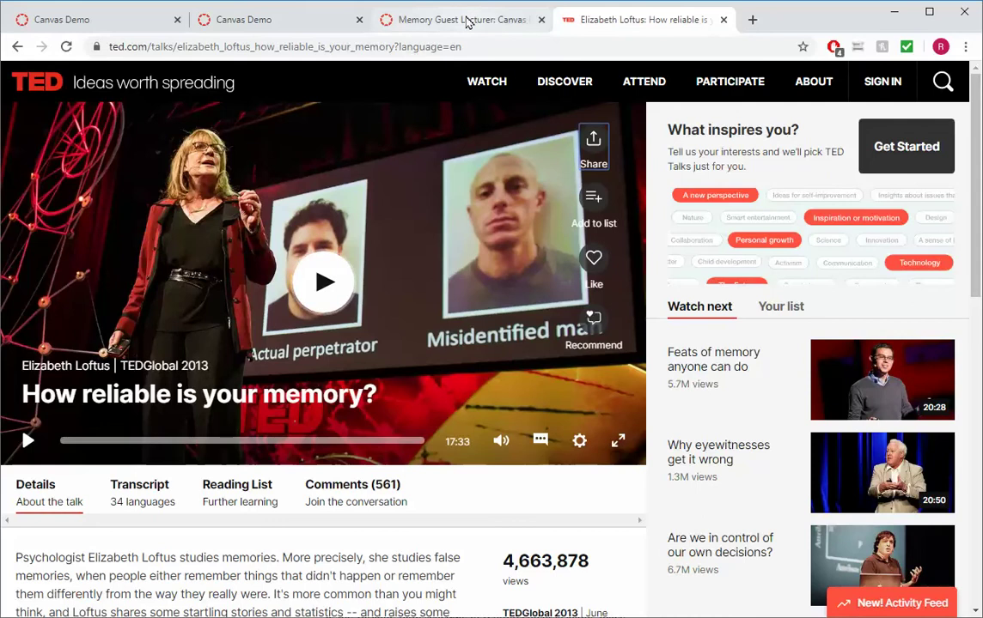
In the HTML editor, paste the TED embed code over the x placeholders, then preview the video in the rich editor.
left_click(466, 21)
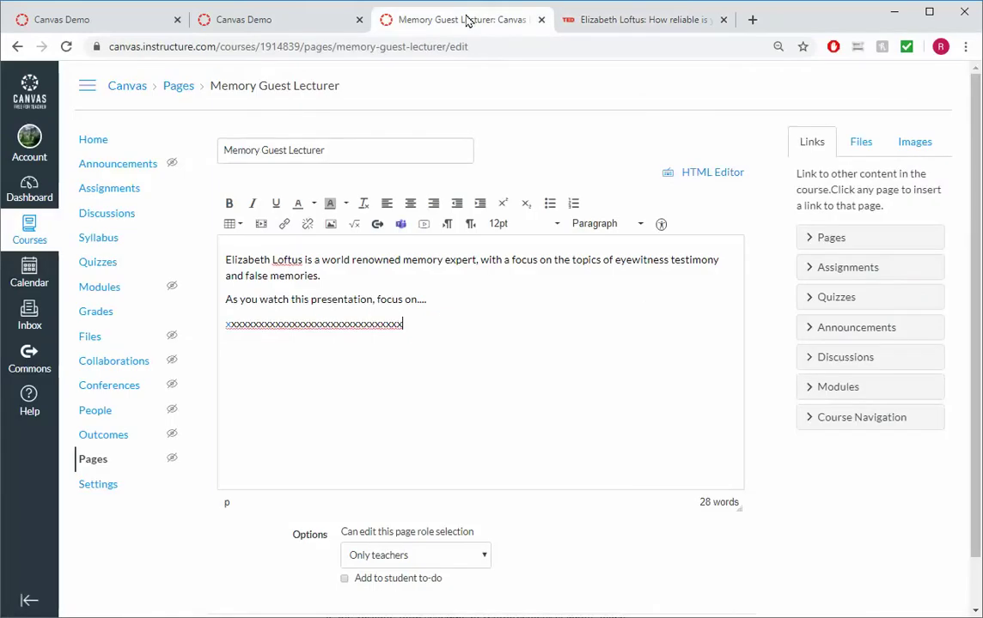
left_click(718, 173)
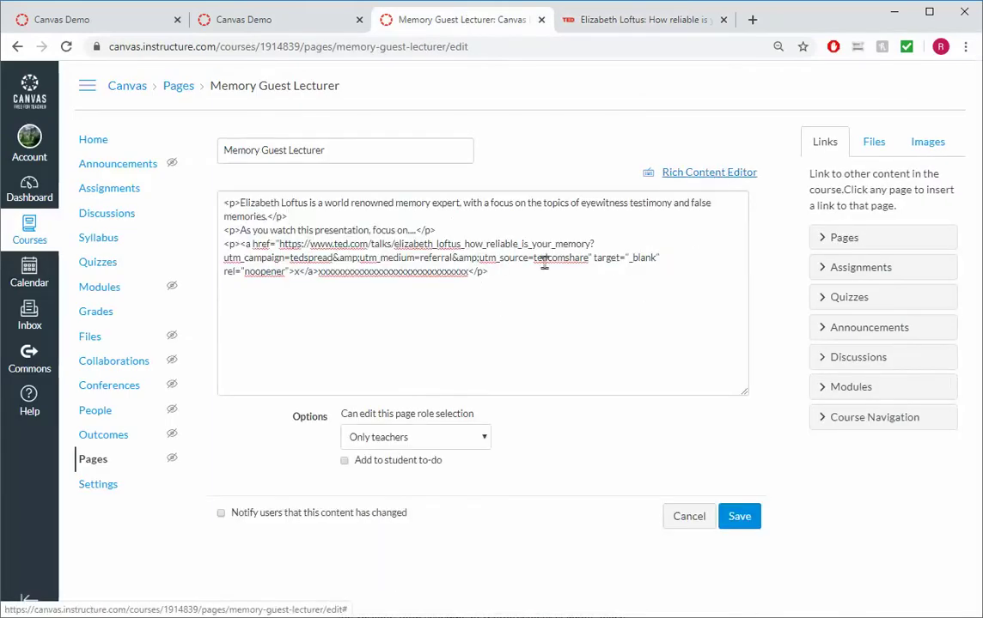
left_click_drag(469, 272, 327, 273)
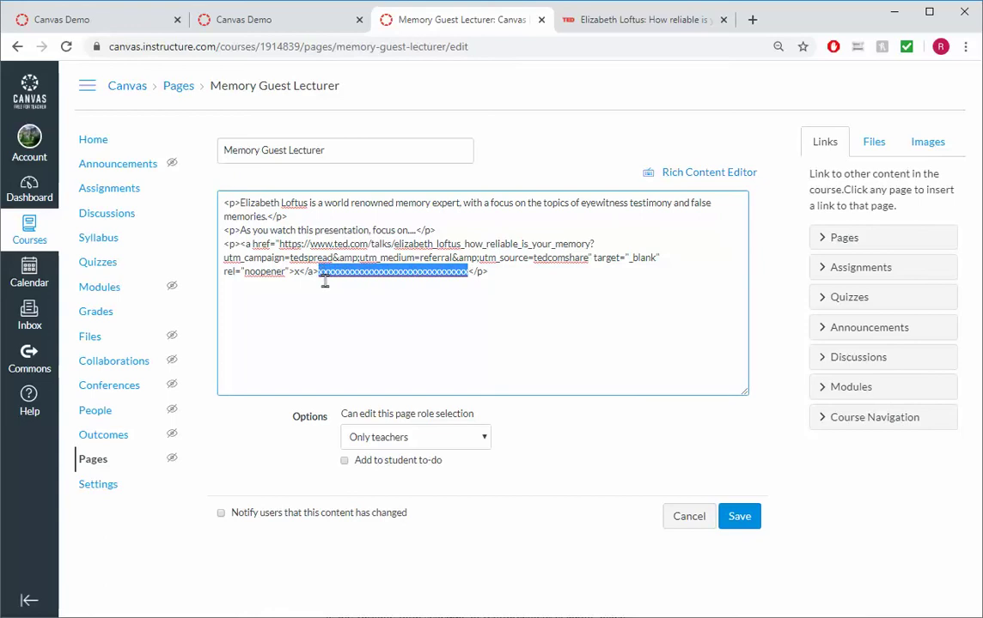
key("ctrl+v")
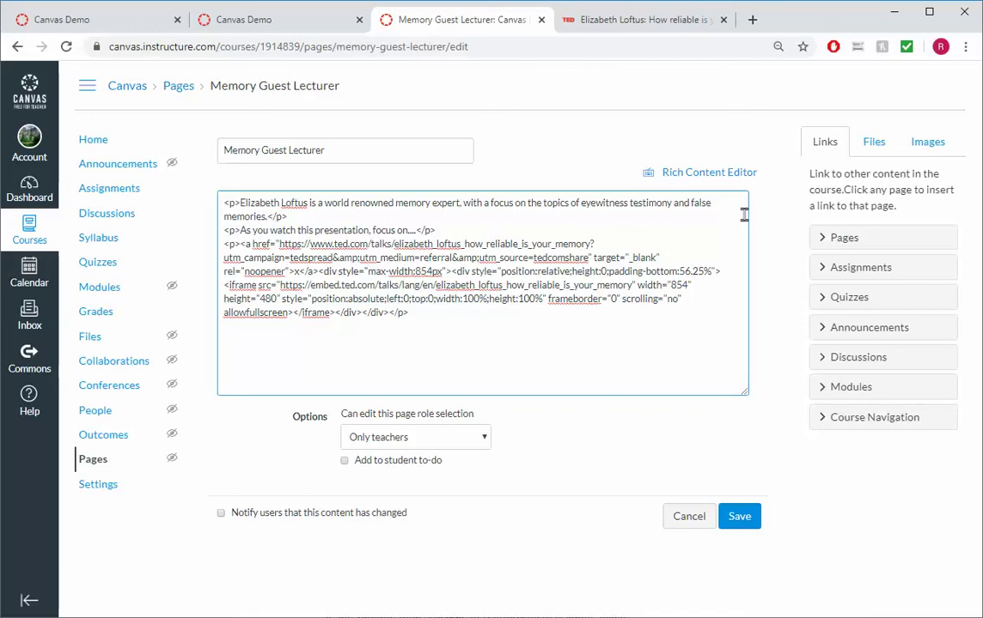
left_click(714, 173)
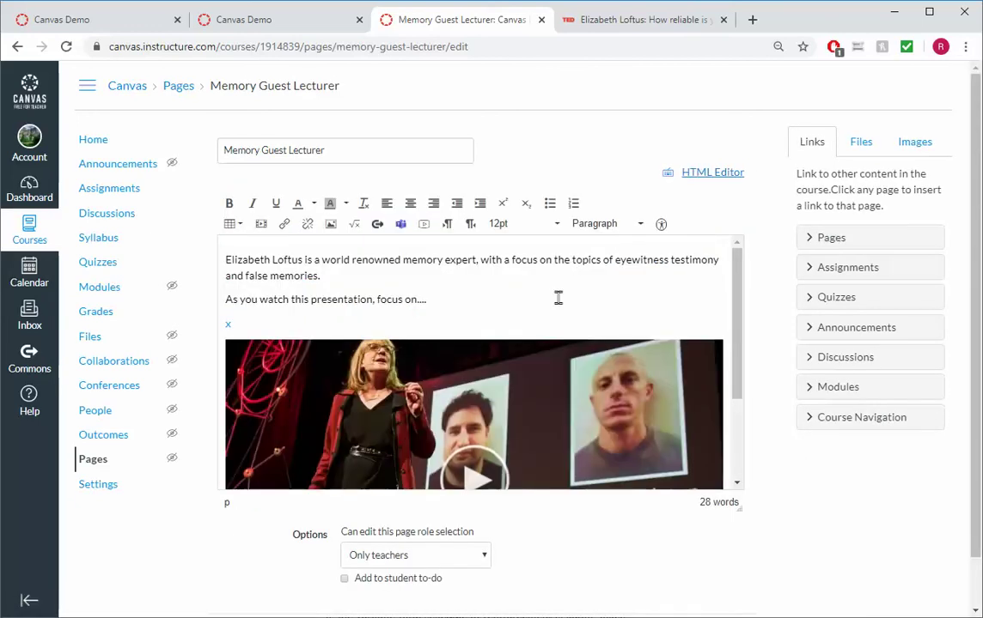
scroll(558, 297, "down", 2)
scroll(557, 297, "down", 3)
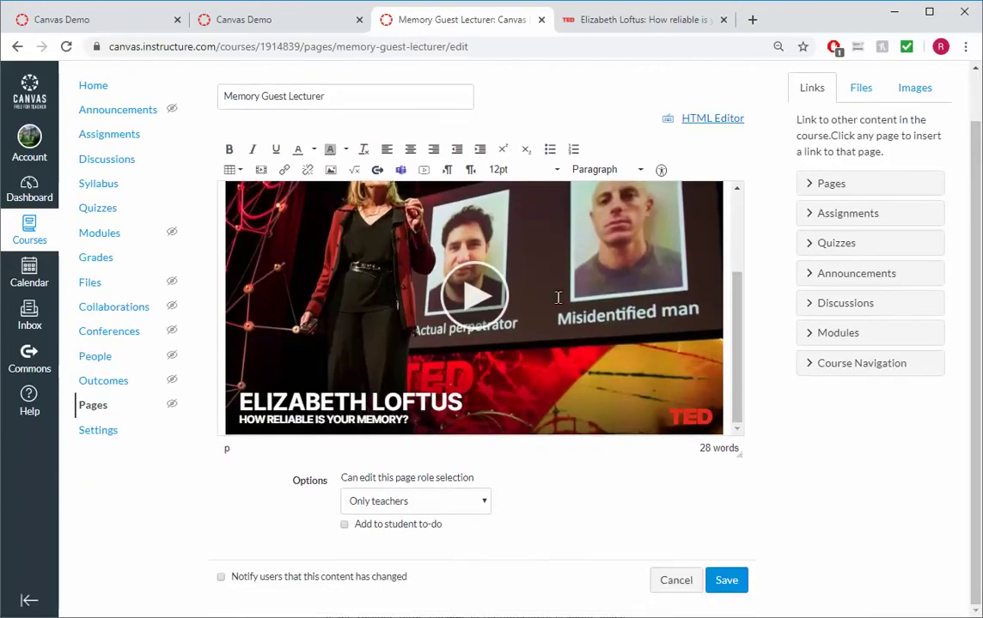
Save the Memory Guest Lecturer page with the embedded Loftus video and reopen it for editing.
left_click(725, 582)
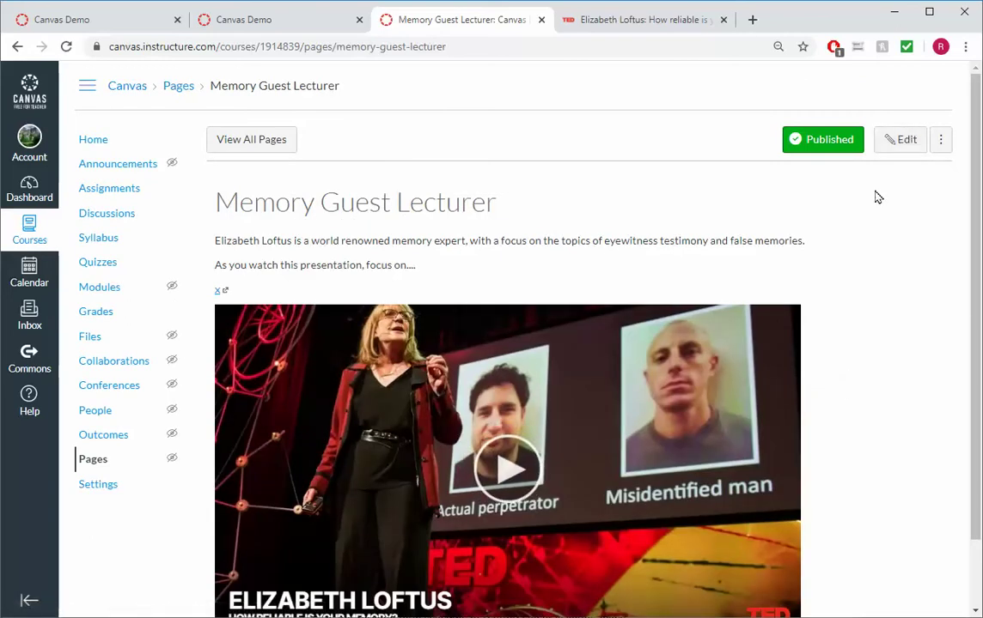
scroll(920, 340, "down", 1)
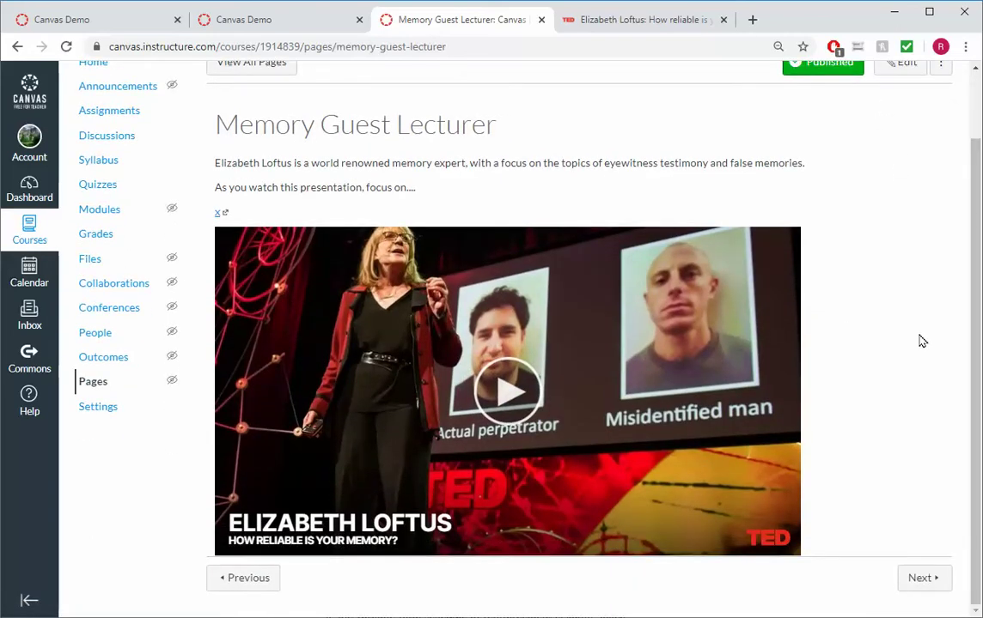
scroll(921, 340, "up", 1)
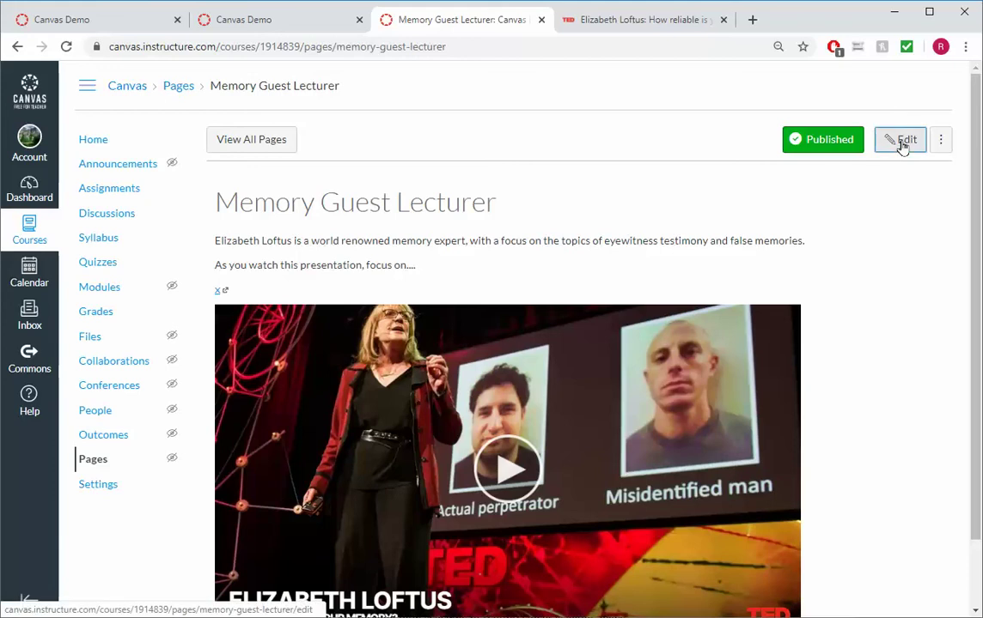
left_click(901, 142)
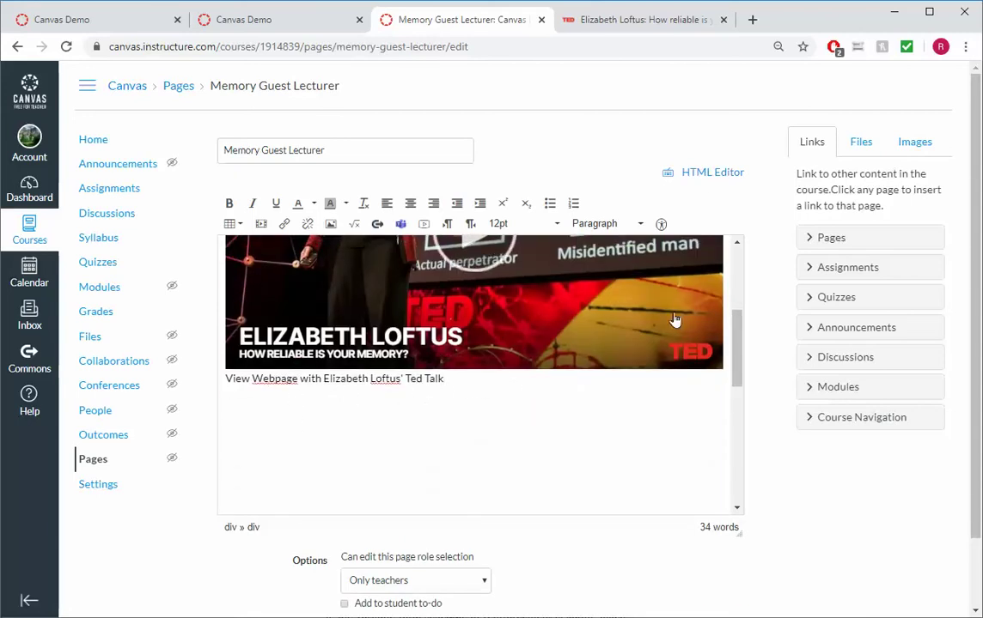
Copy the Loftus TED talk's plain web link from its Link sharing option.
left_click(660, 24)
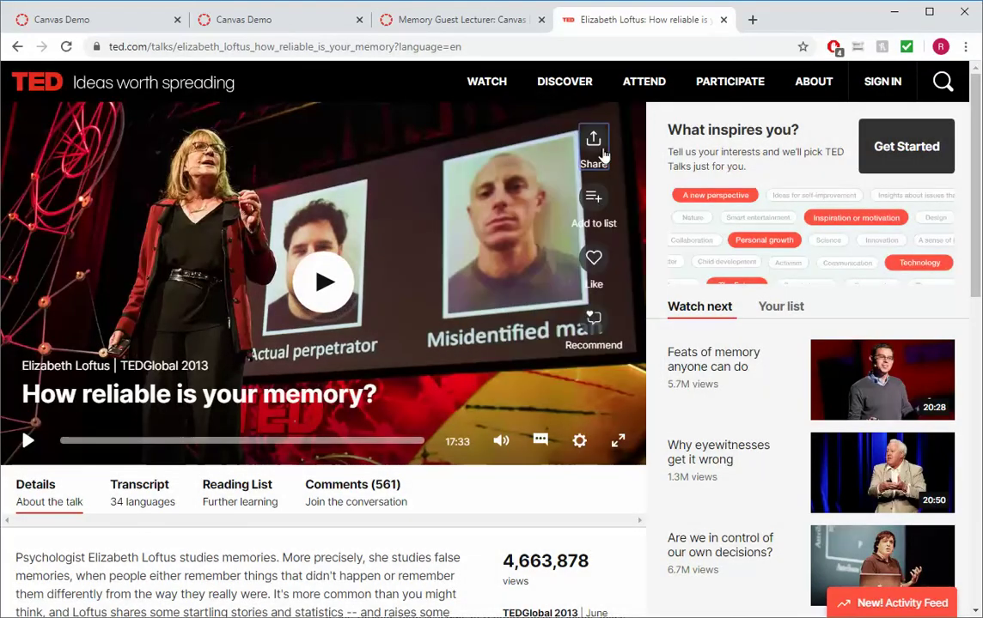
left_click(604, 155)
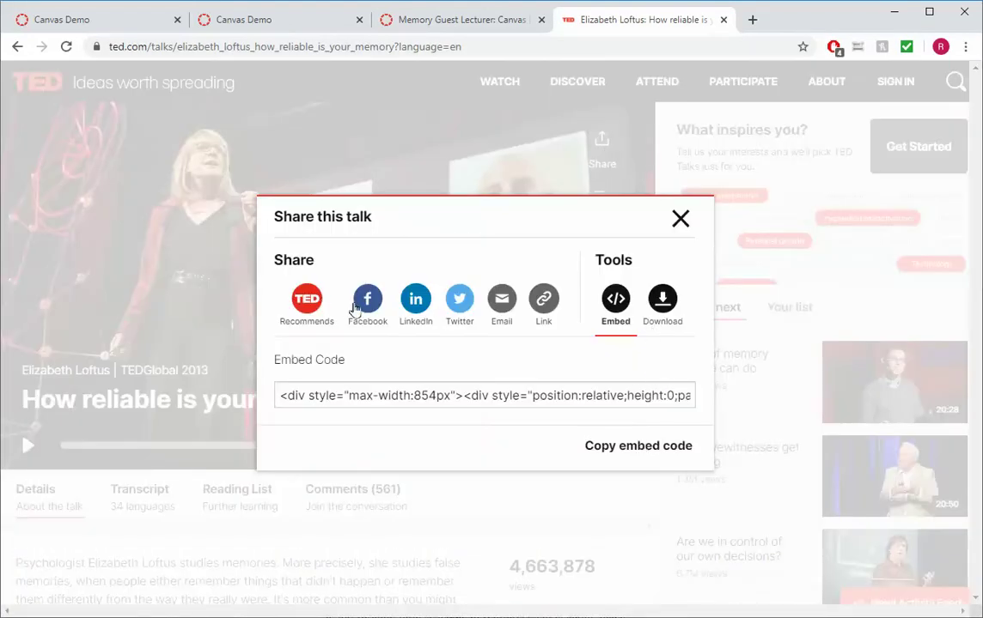
left_click(546, 305)
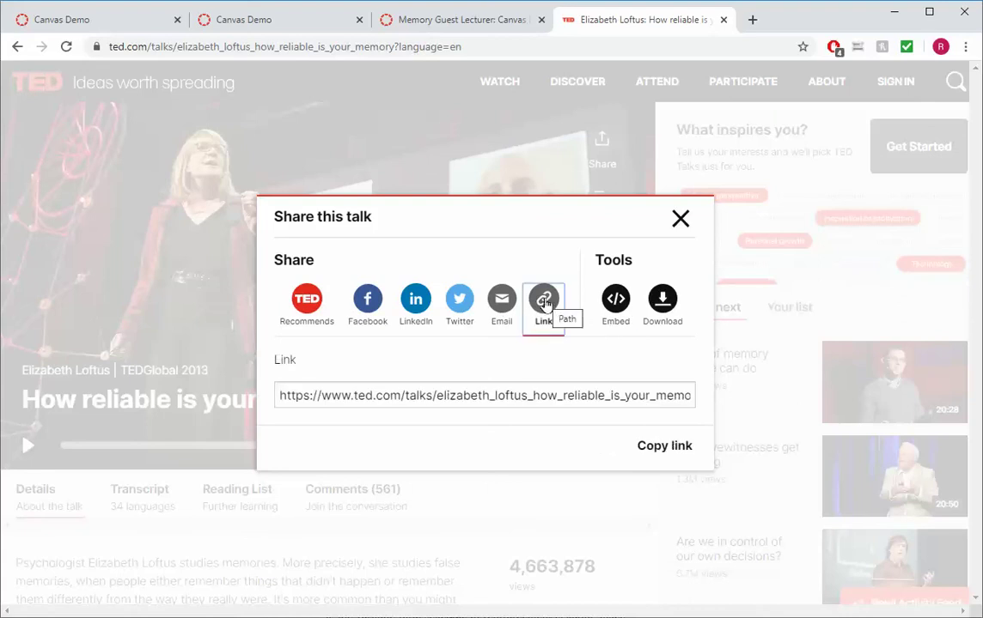
left_click(673, 453)
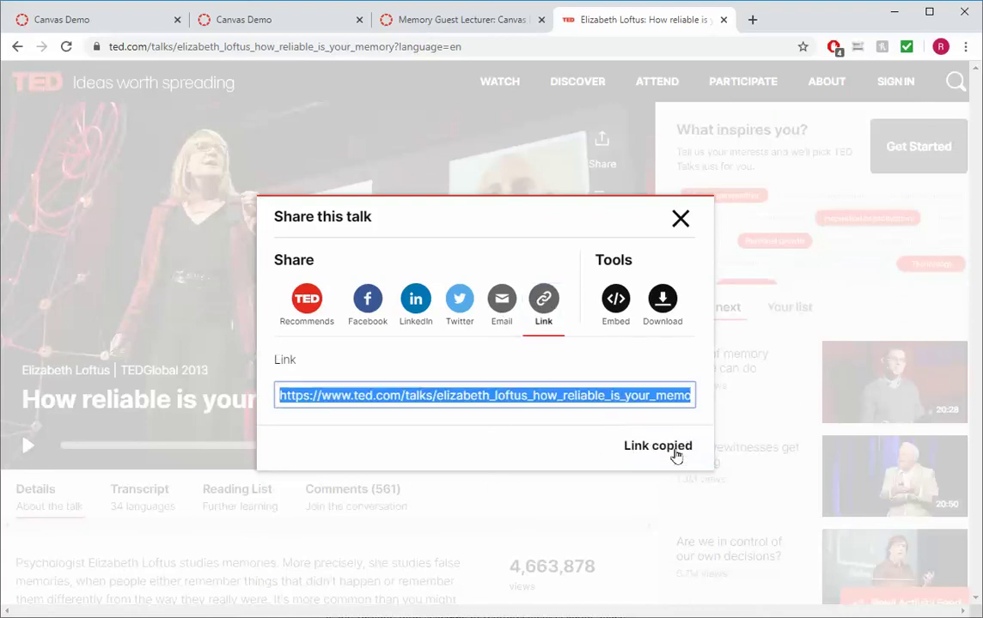
left_click(262, 24)
Link the 'View Webpage with Elizabeth Loftus' Ted Talk' line to the TED URL in a new window, then save.
left_click(412, 24)
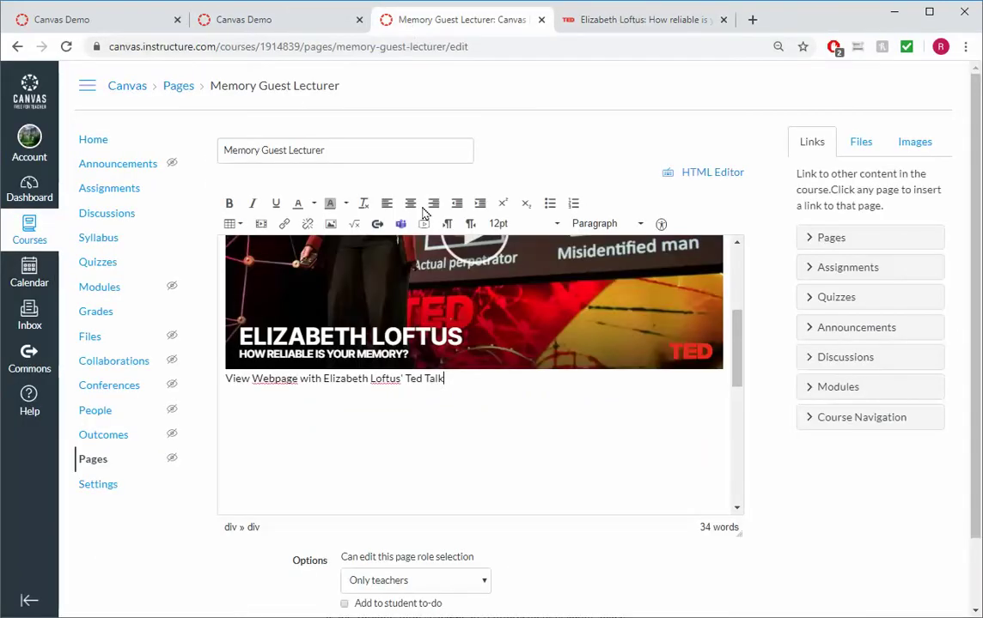
left_click_drag(445, 379, 232, 376)
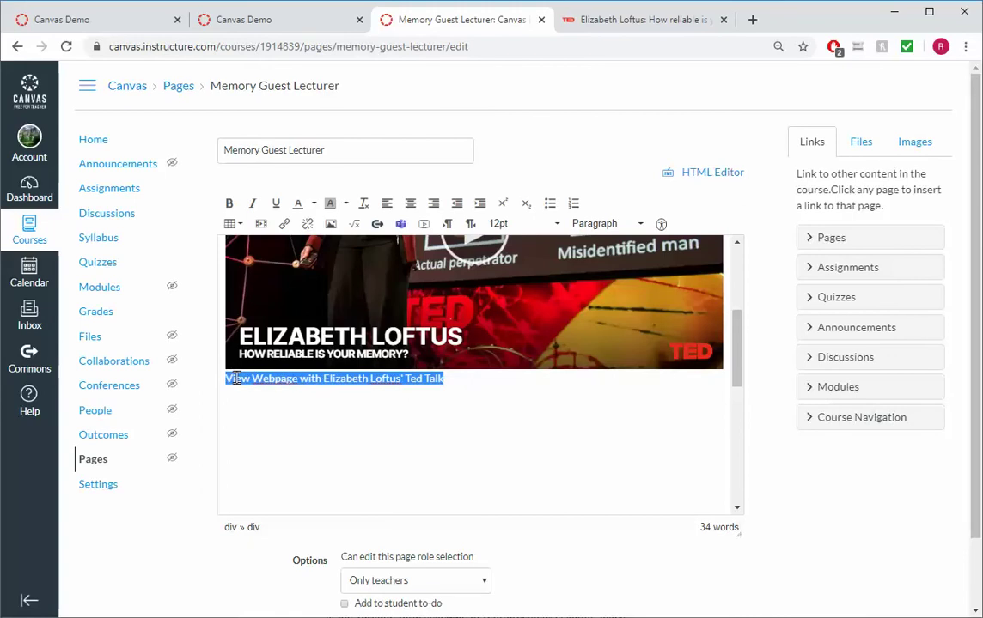
key("ctrl+k")
key("ctrl+v")
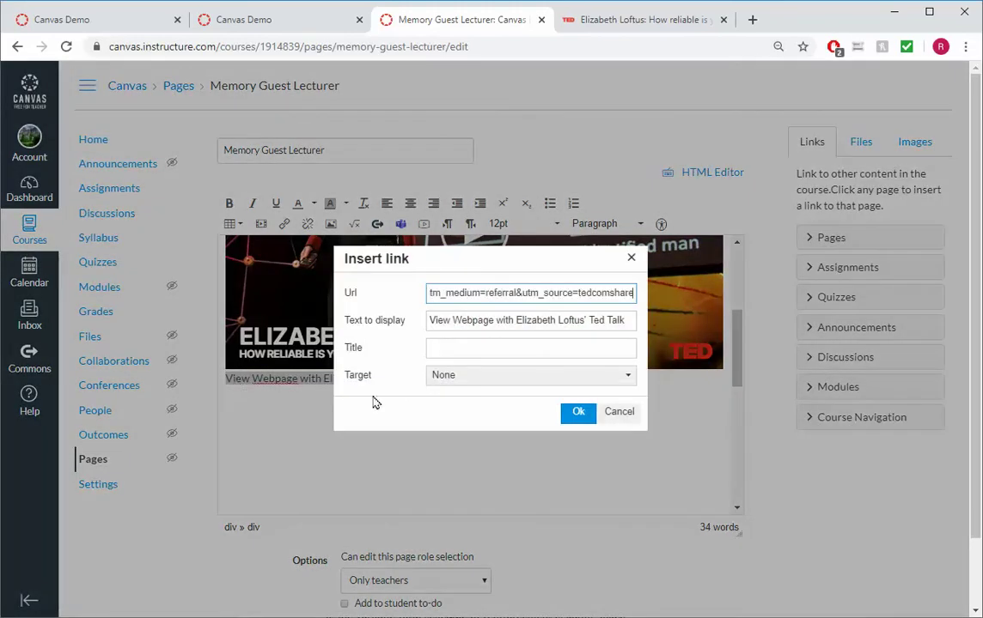
left_click(458, 373)
left_click(458, 415)
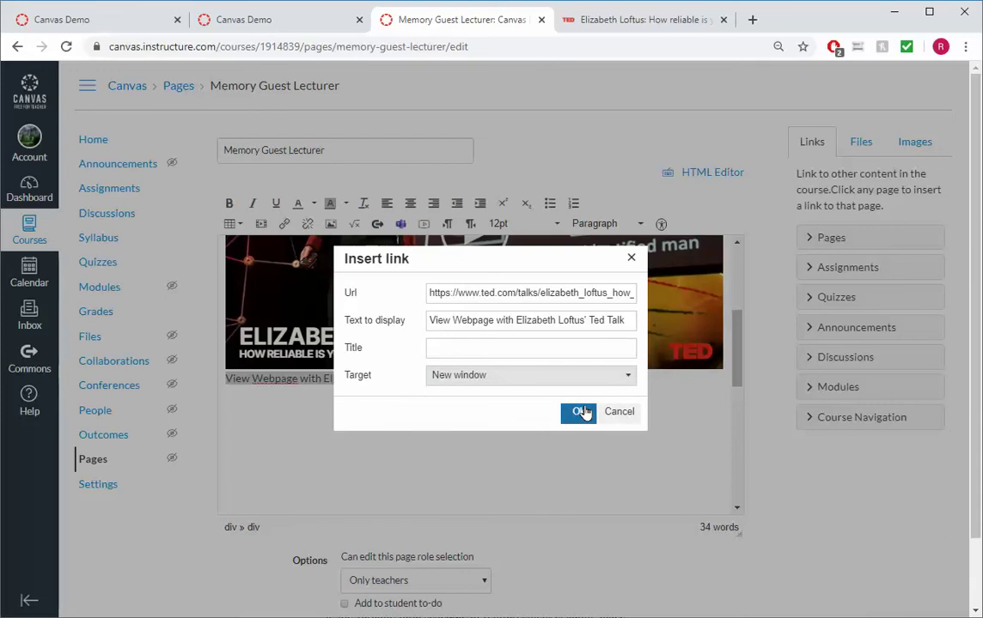
left_click(583, 413)
left_click(647, 463)
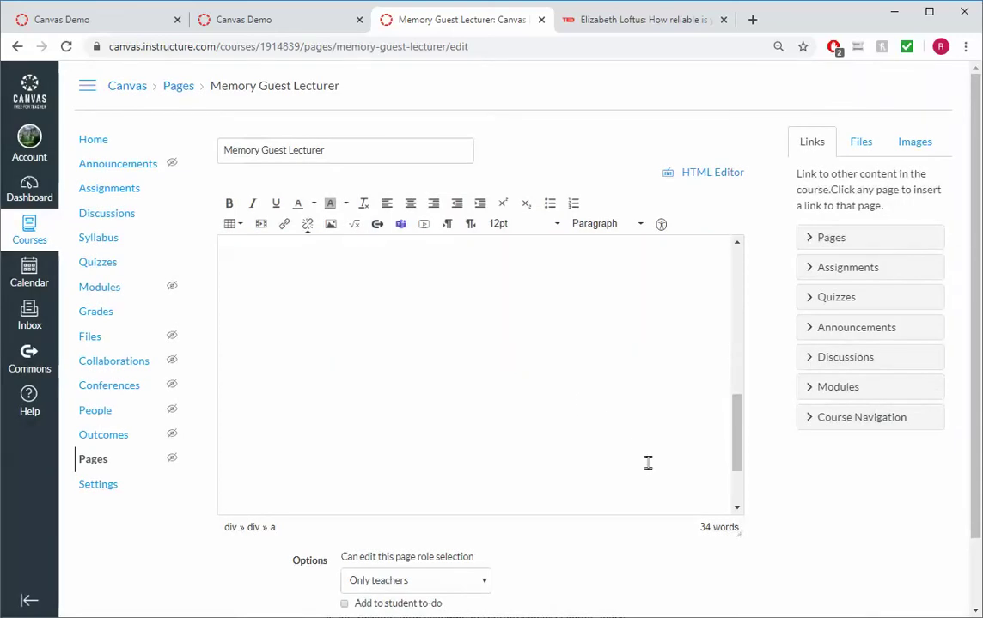
scroll(648, 463, "up", 5)
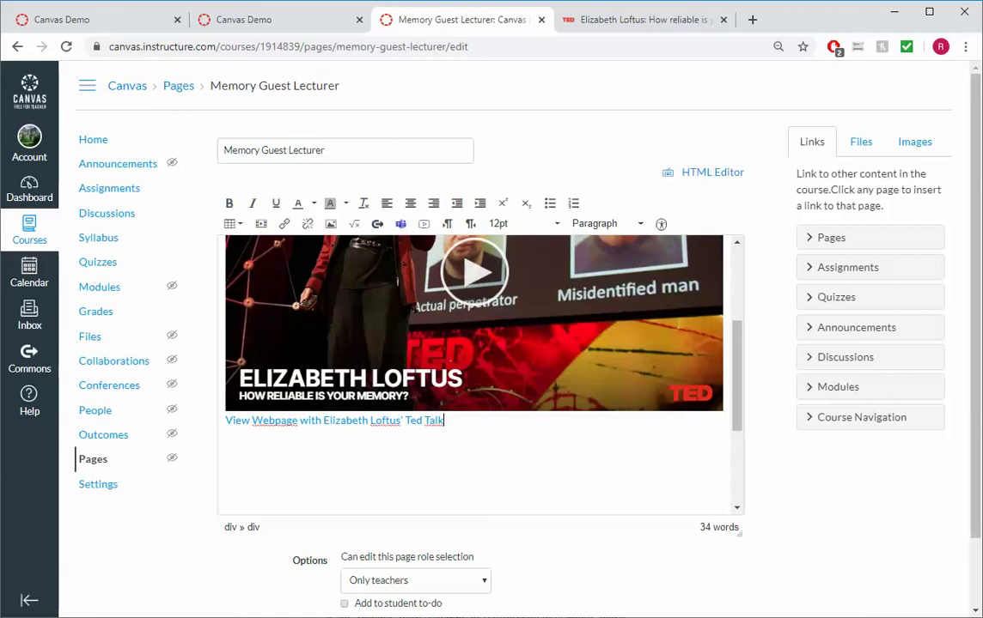
scroll(798, 535, "down", 2)
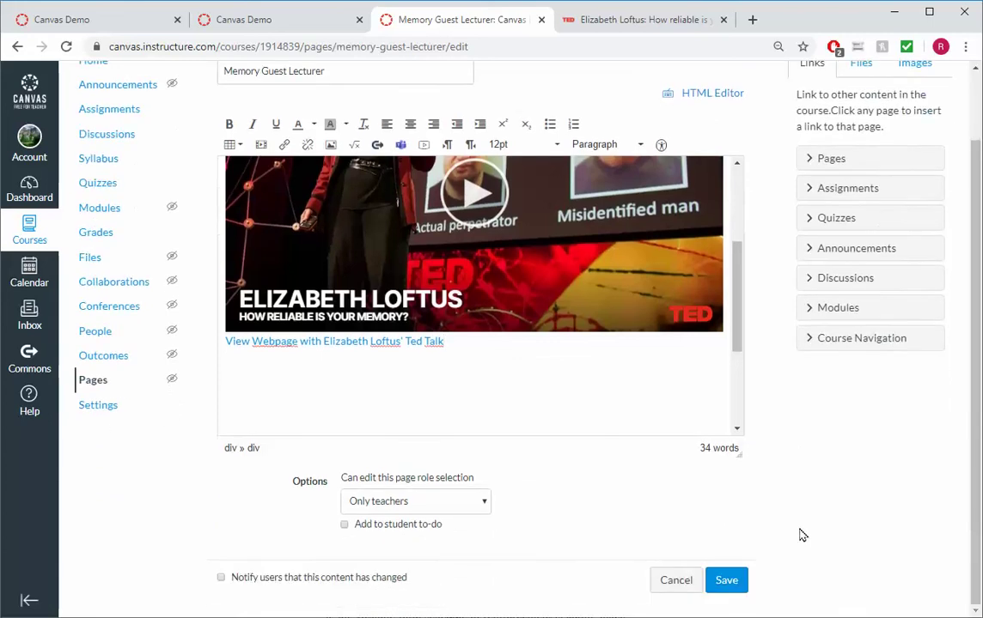
left_click(728, 588)
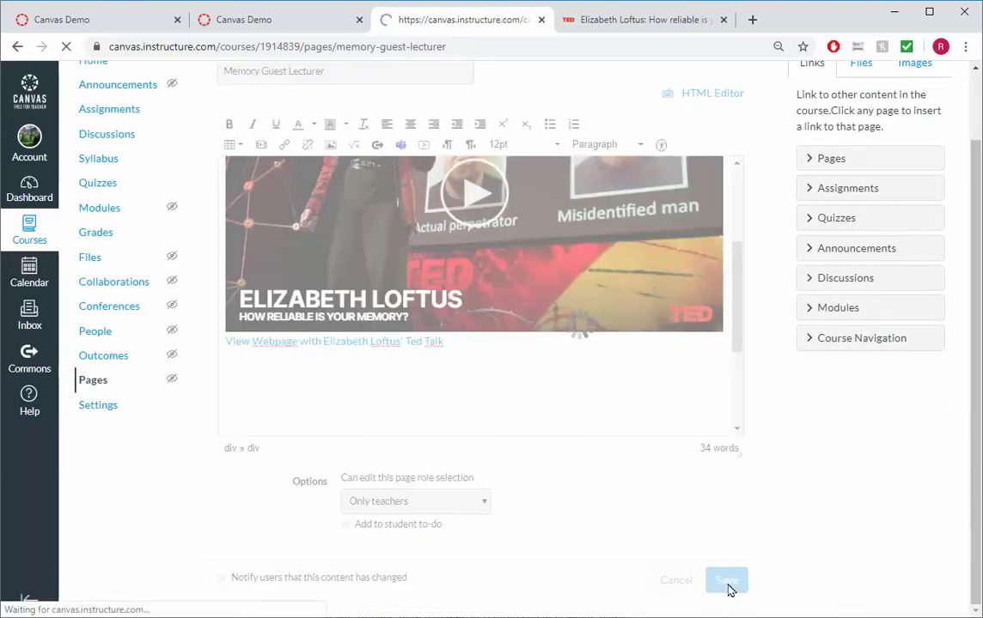
Review the saved page's video and talk link, then go to the course Modules page.
scroll(669, 386, "down", 4)
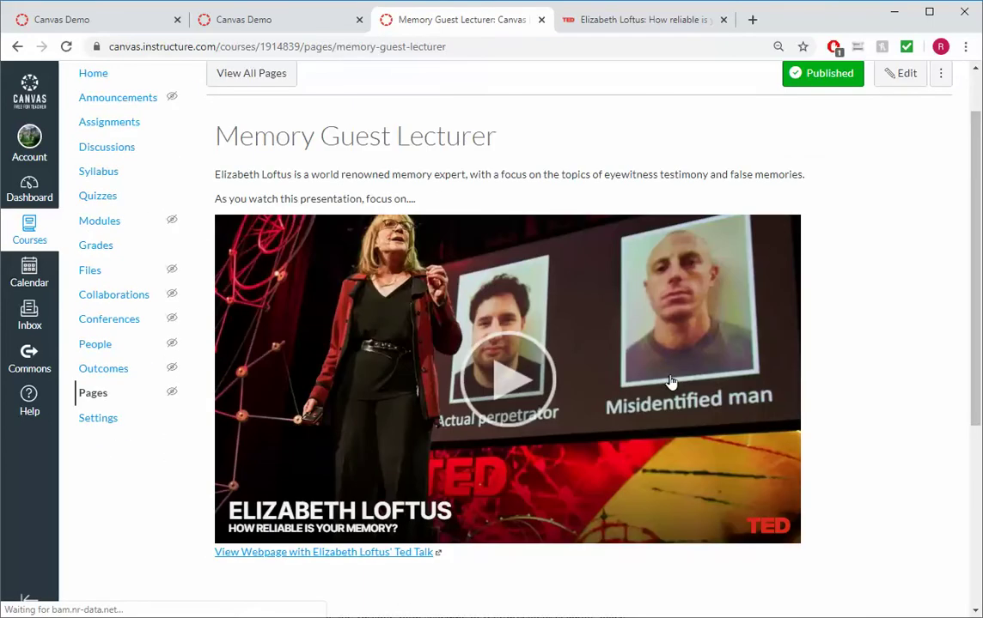
scroll(669, 381, "up", 3)
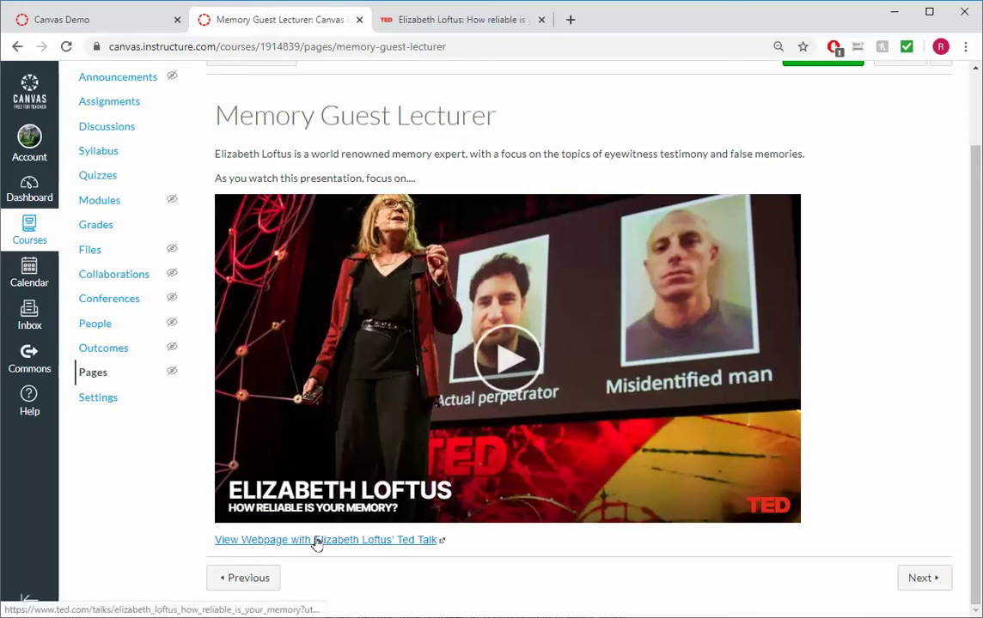
scroll(316, 543, "up", 1)
left_click(101, 292)
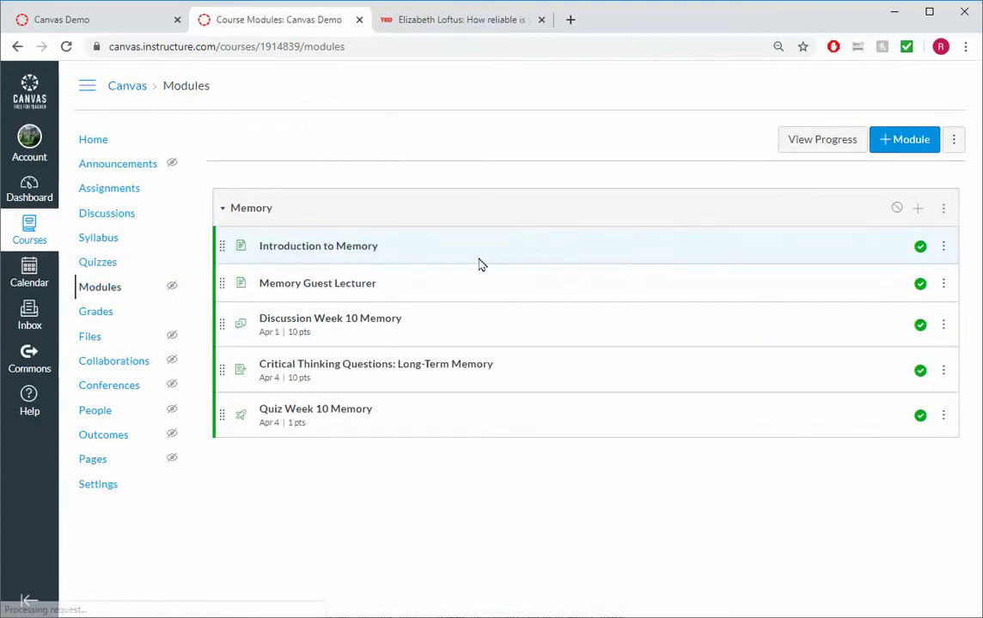
Publish the Memory module using the publish icon in its header.
left_click(898, 210)
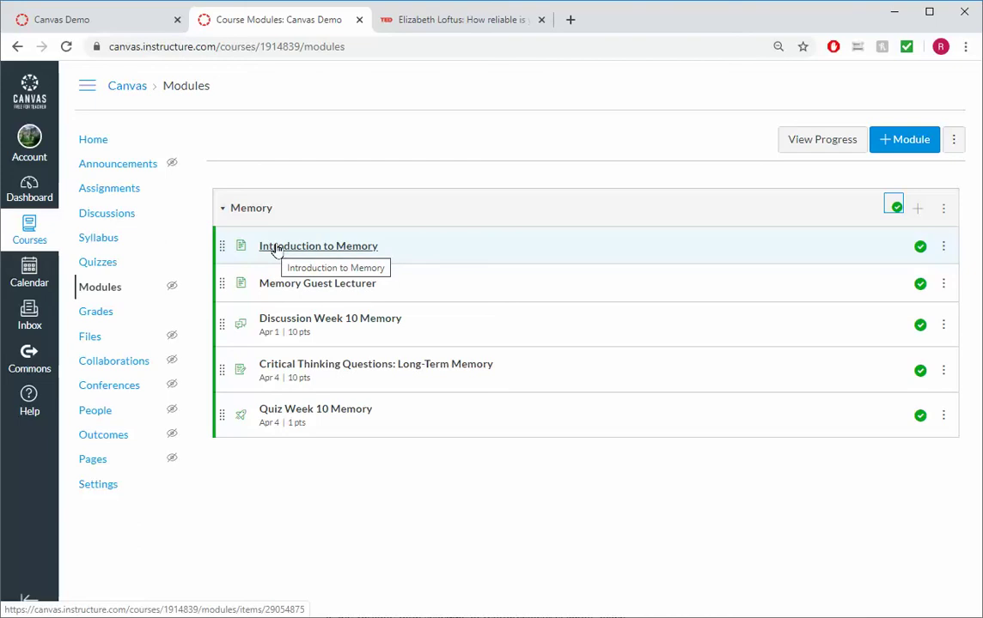
Copy the Introduction to Memory page address and add a 'View Welcome Message for Week 10' line atop the Week 10 discussion.
right_click(320, 247)
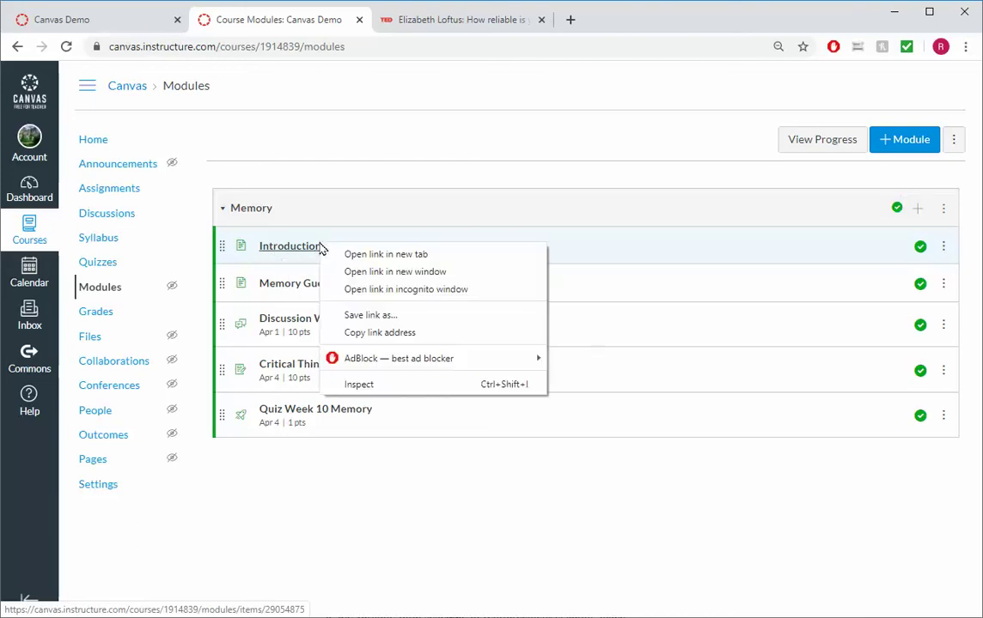
left_click(397, 337)
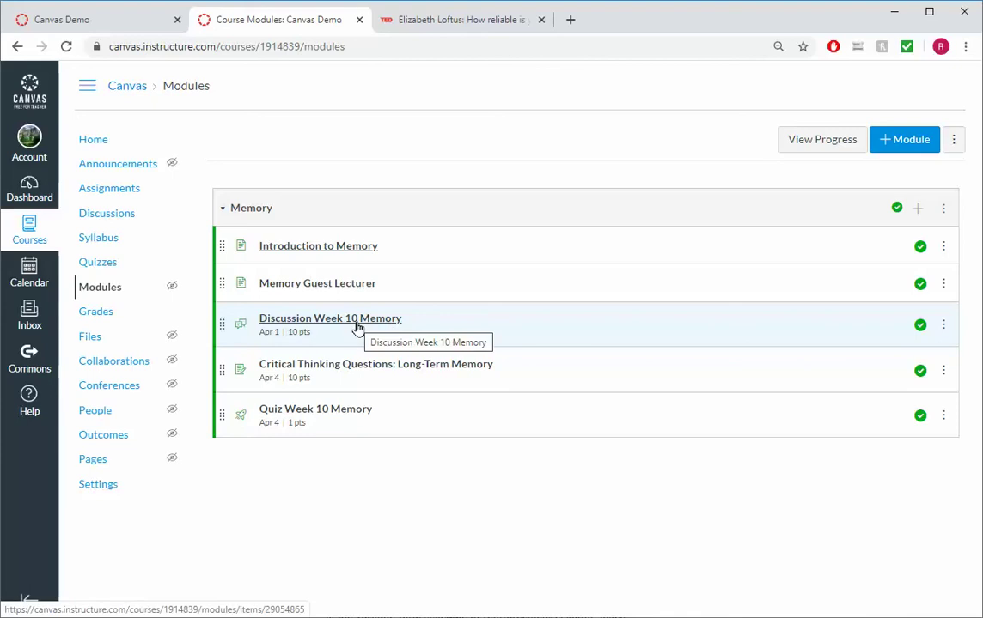
left_click(358, 319)
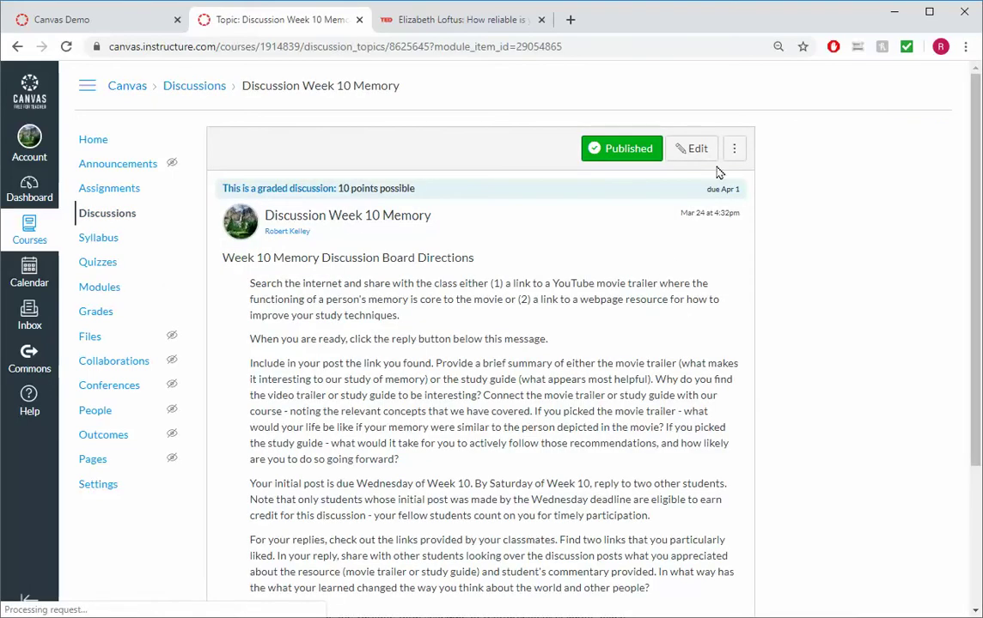
left_click(694, 151)
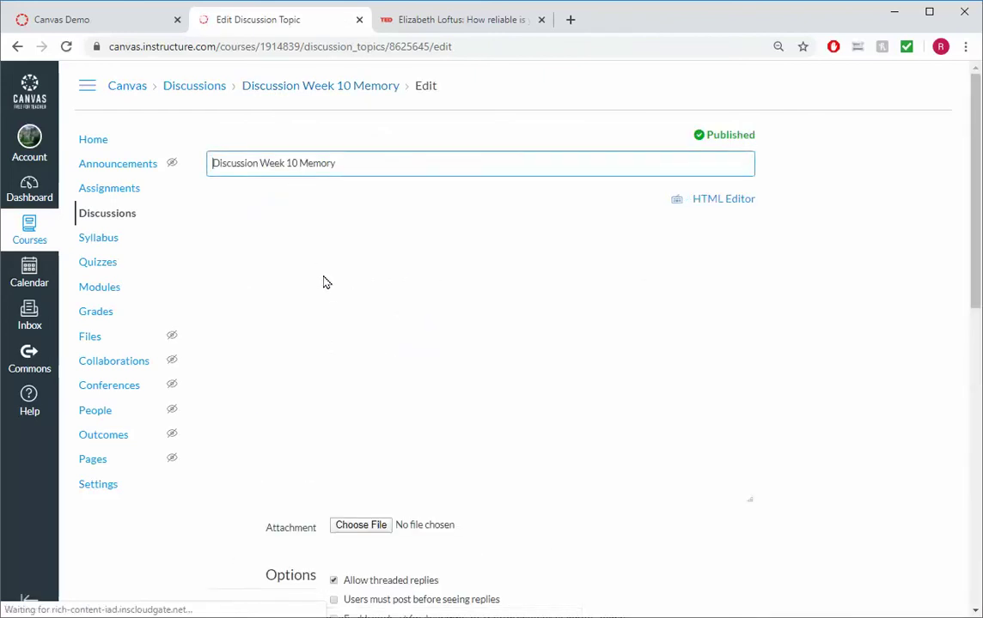
left_click(212, 273)
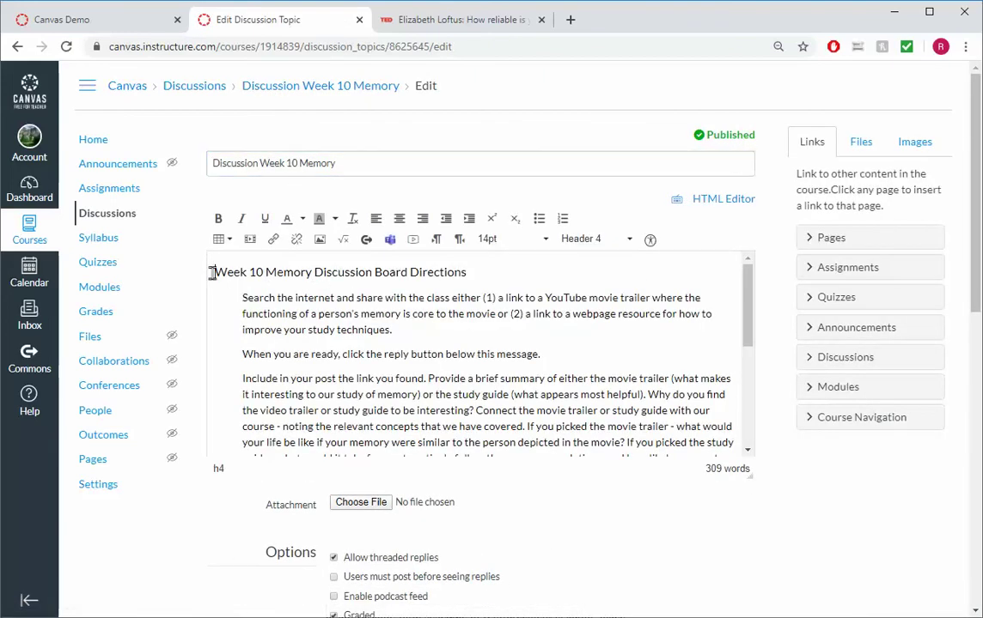
key("Return")
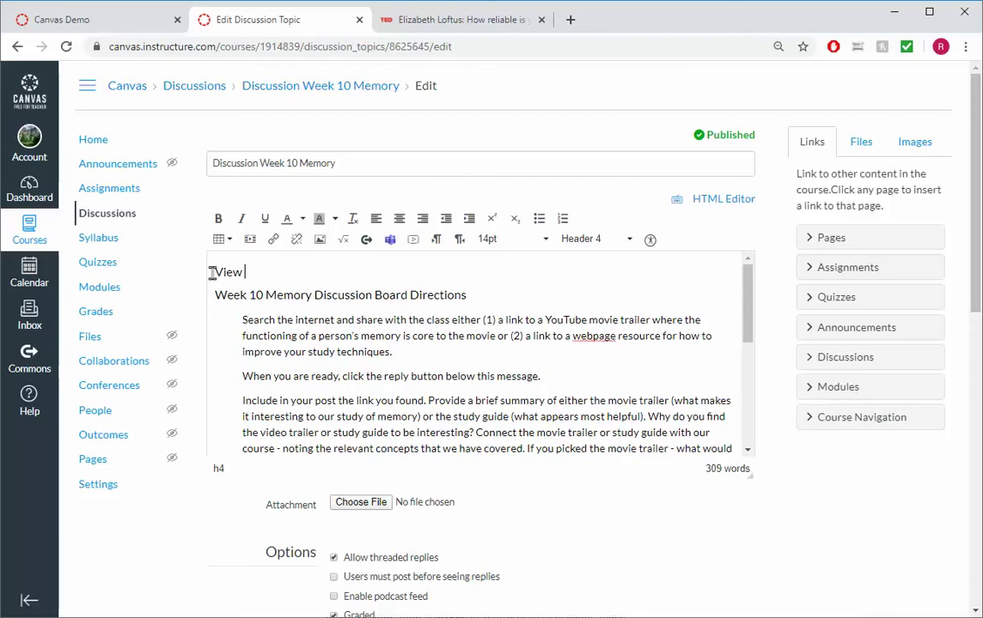
type("View Welcome Messag")
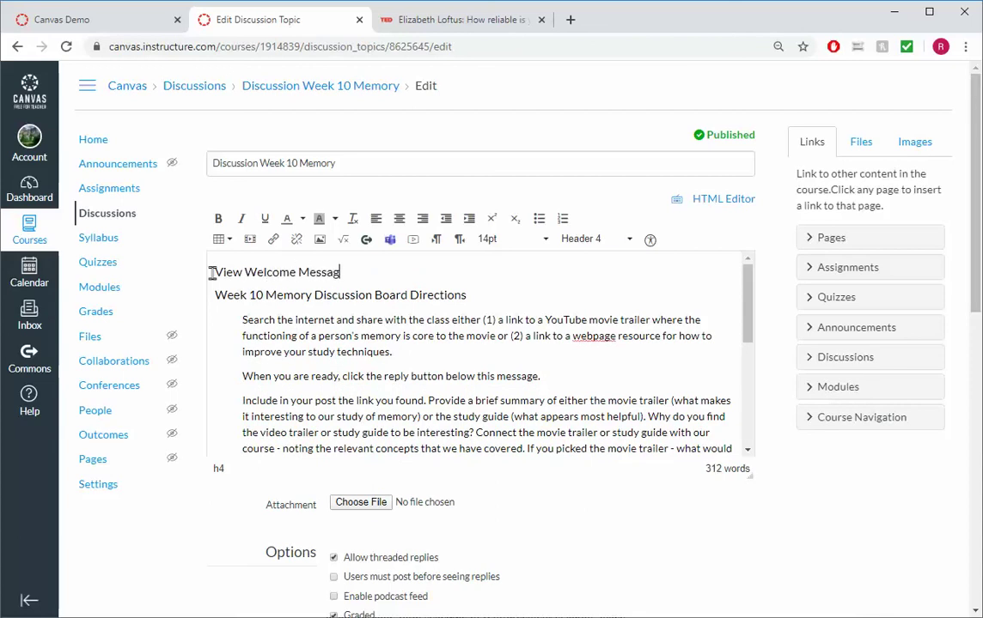
type("e for Week 10")
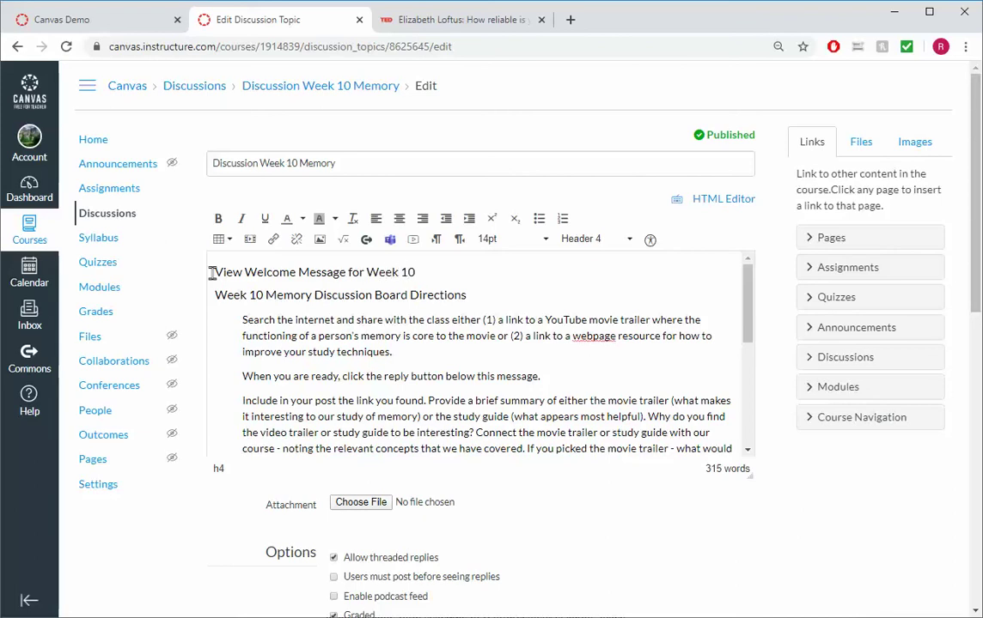
Link that line to the Introduction to Memory page, opening in a new window, and save the discussion.
triple_click(212, 273)
key("ctrl+c")
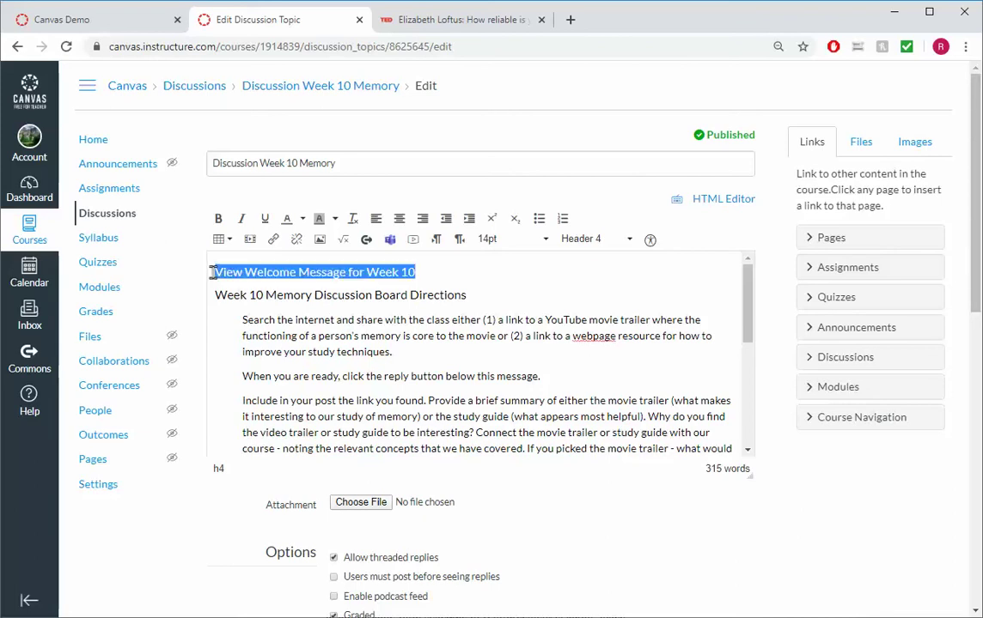
key("ctrl+k")
type("https://canvas.instructure.com/courses/1914839/modules/items/29054875")
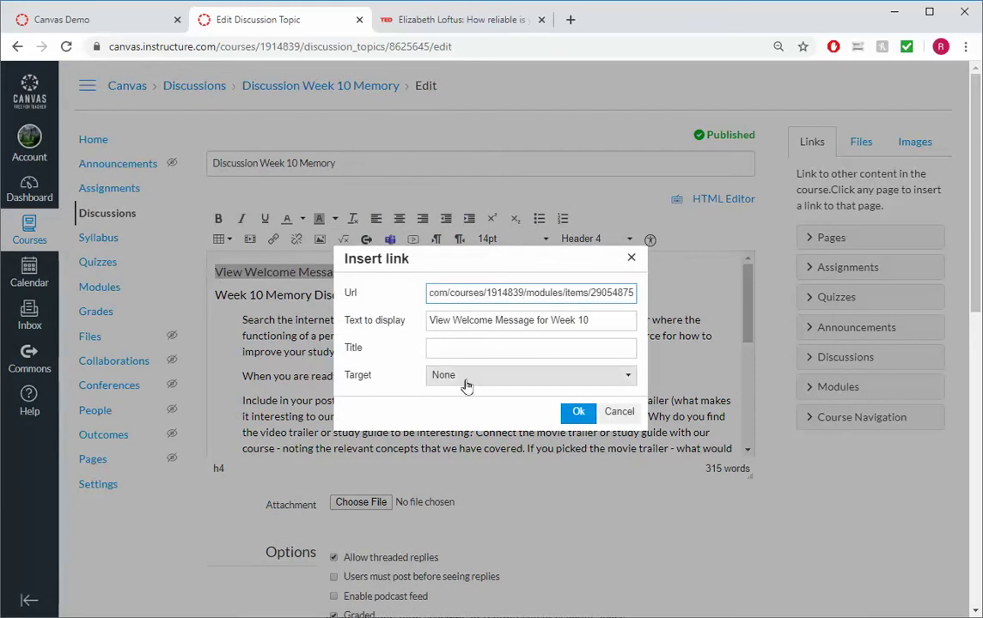
left_click(467, 387)
left_click(475, 416)
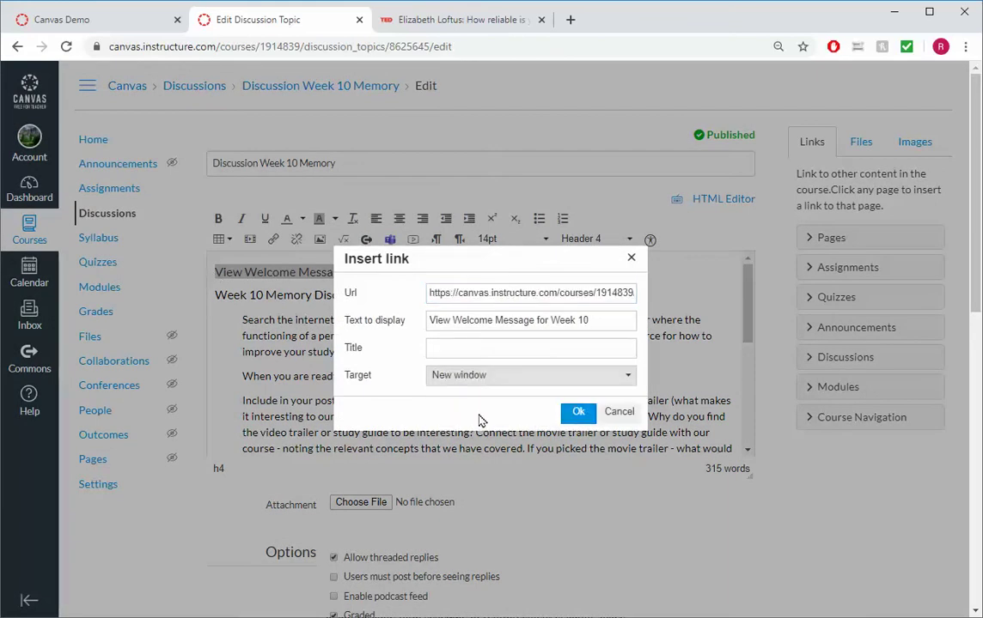
left_click(580, 413)
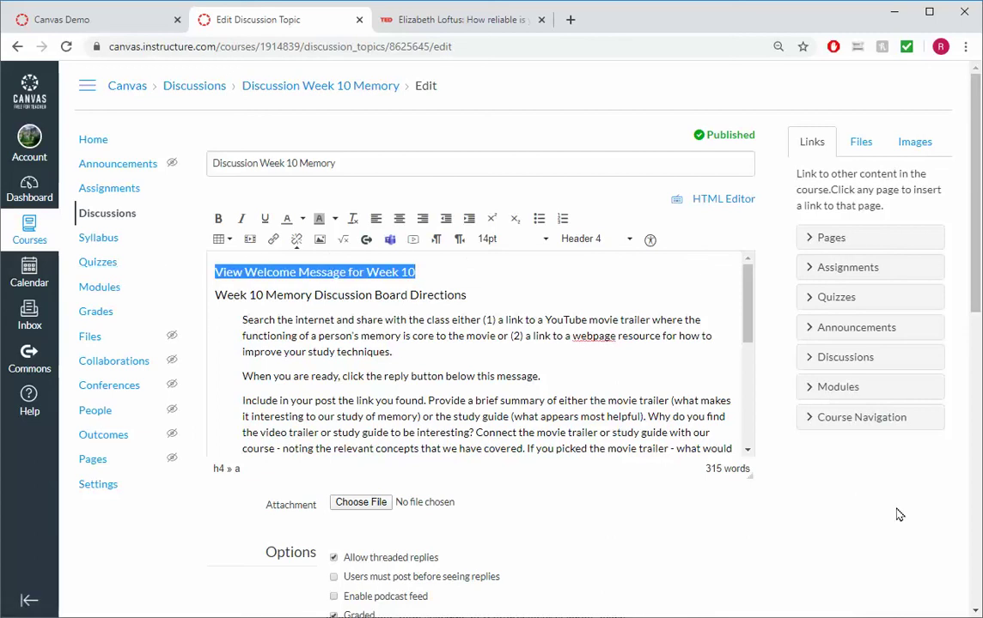
scroll(897, 515, "down", 10)
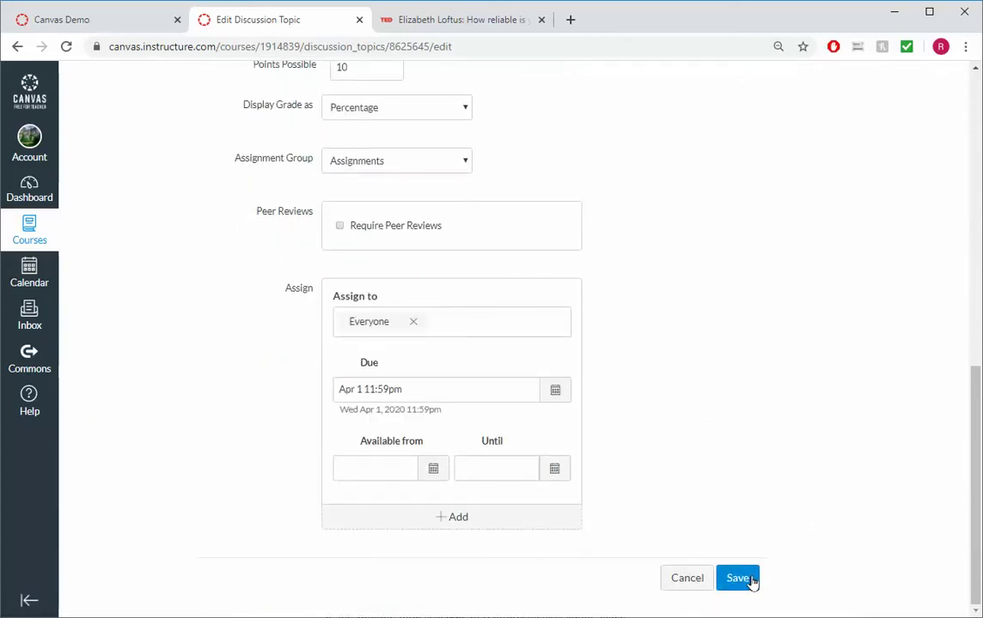
left_click(747, 582)
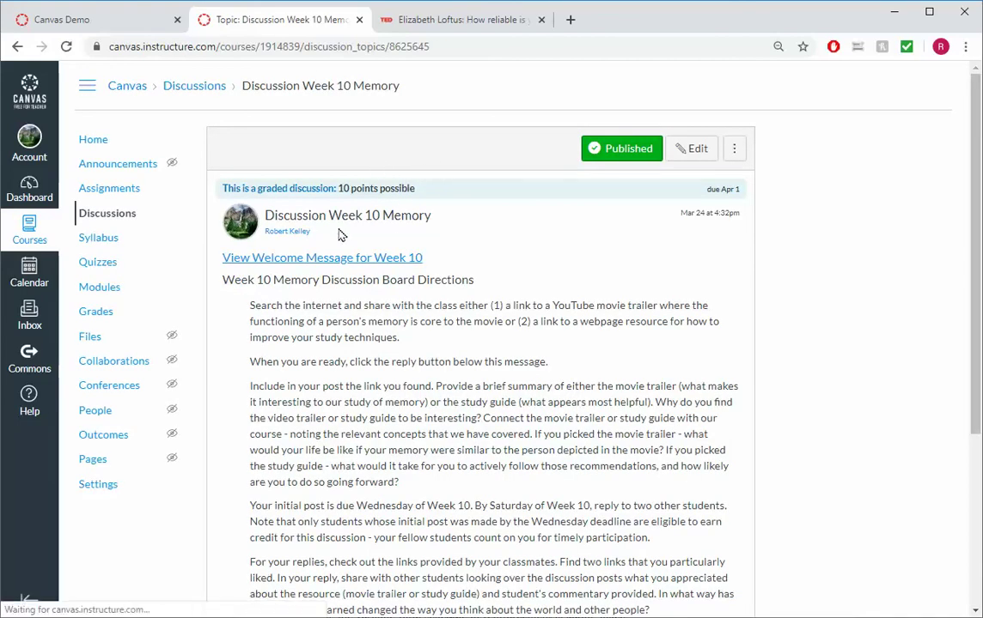
On the course calendar, show Canvas Demo events and open the Discussion Week 10 event details.
left_click(37, 282)
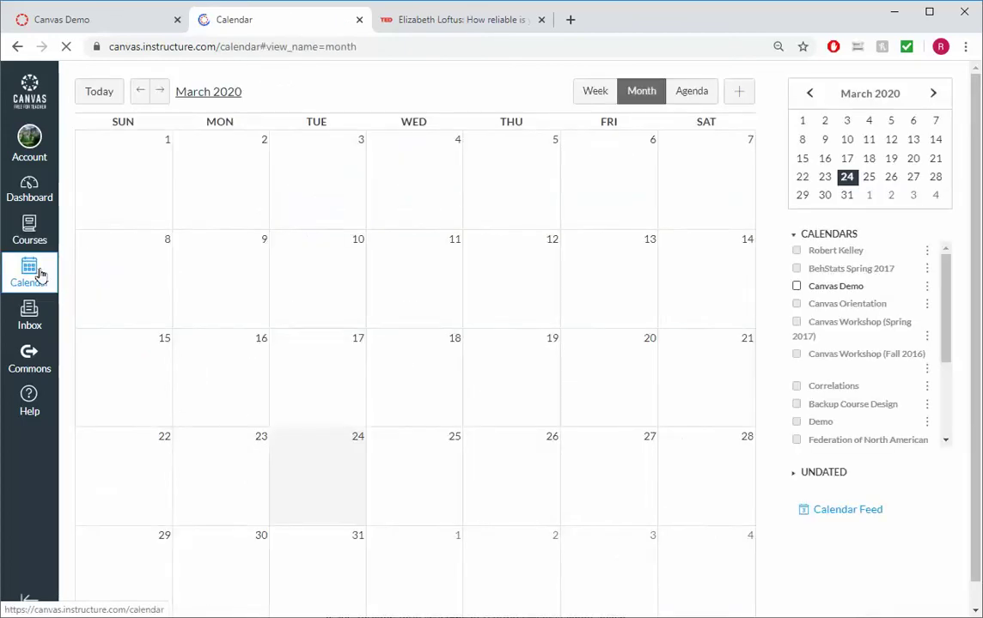
left_click(37, 274)
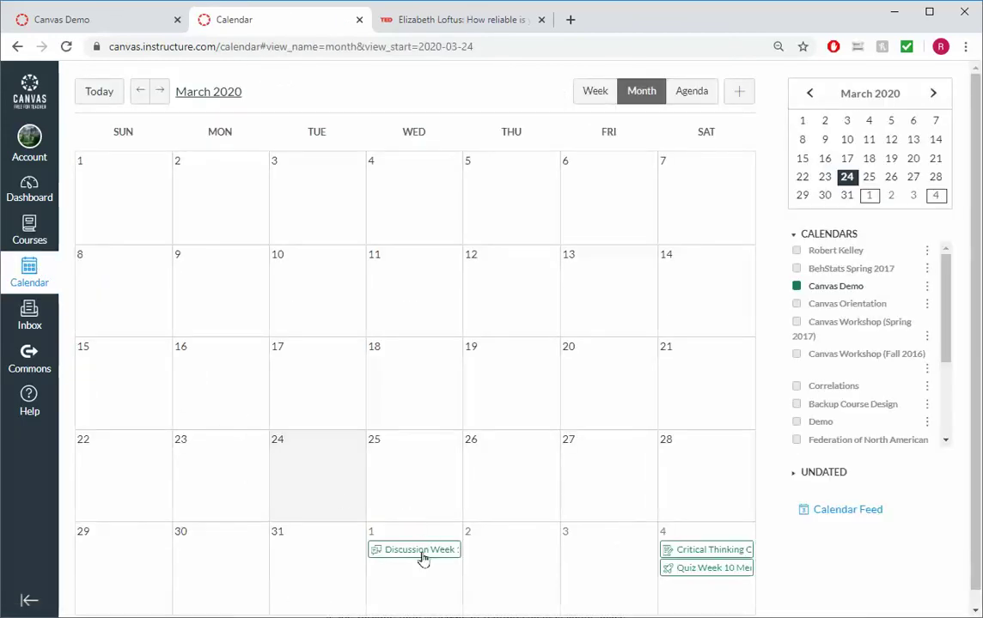
left_click(419, 551)
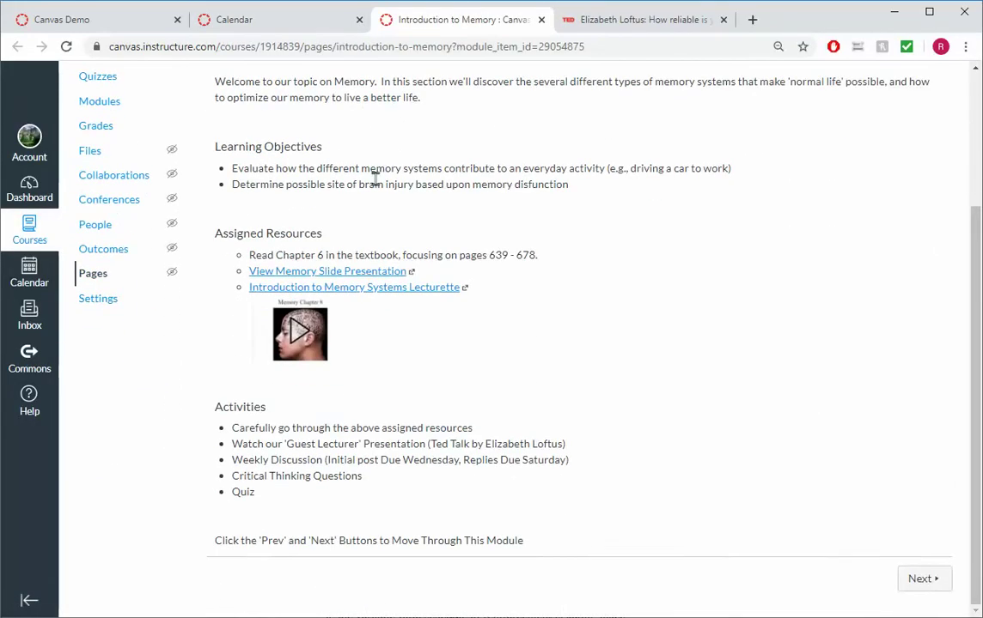
scroll(375, 180, "up", 3)
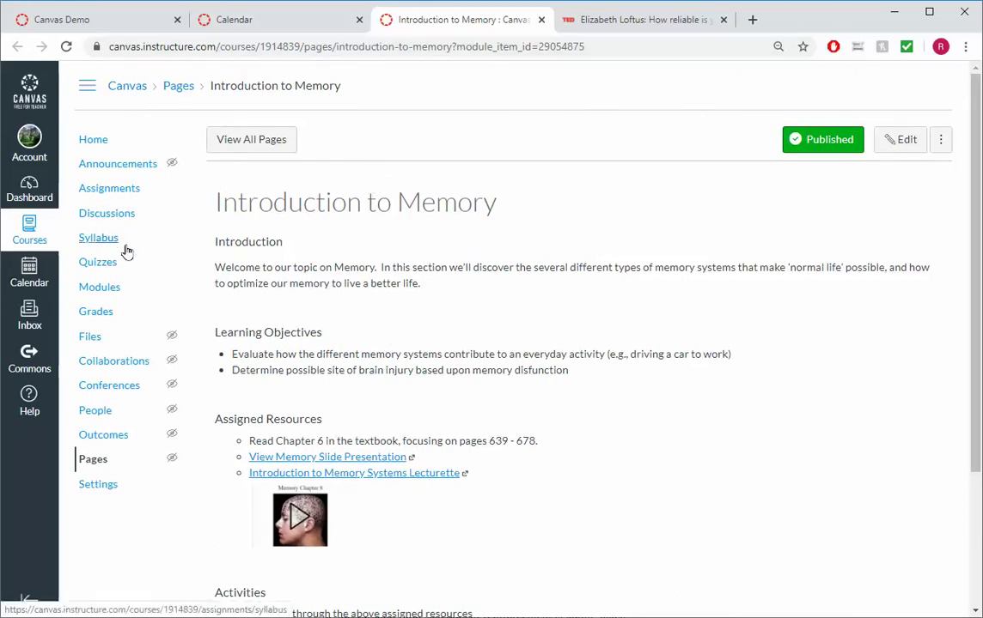
Paste the welcome-message link line above Directions in the Critical Thinking Questions assignment and save it.
left_click(110, 290)
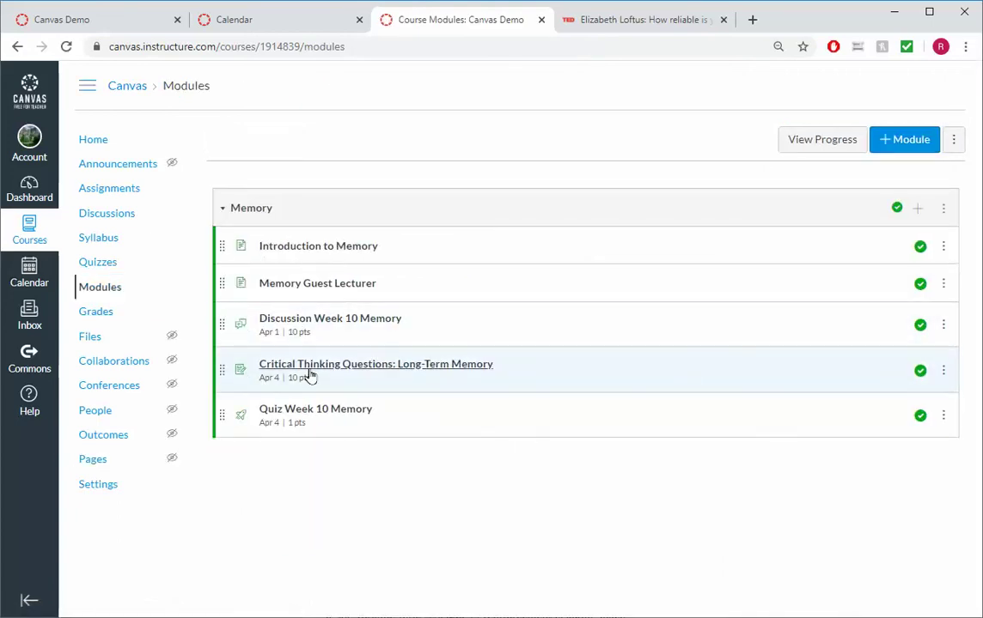
left_click(372, 366)
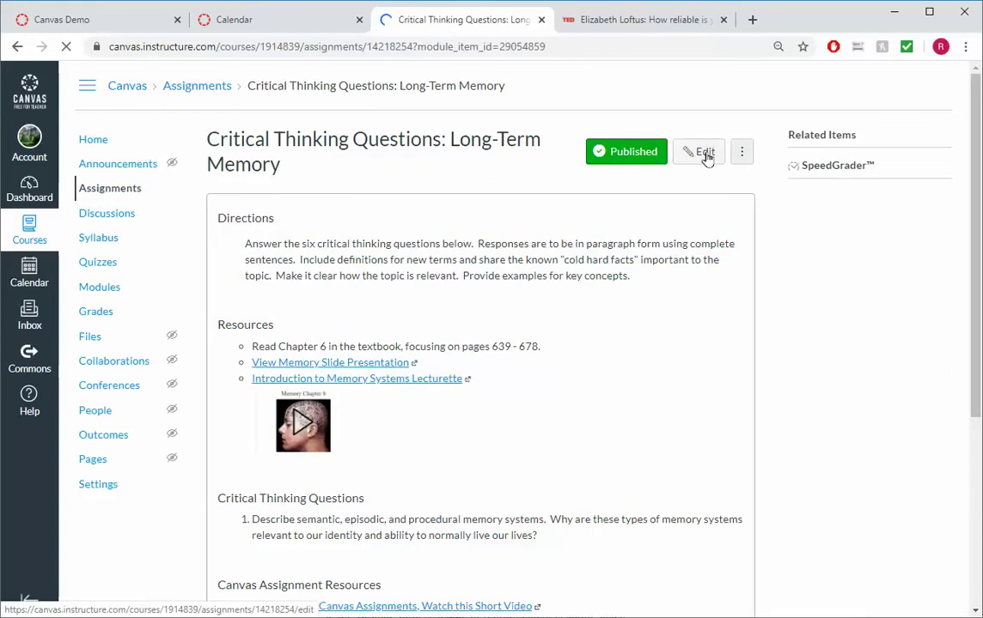
left_click(706, 155)
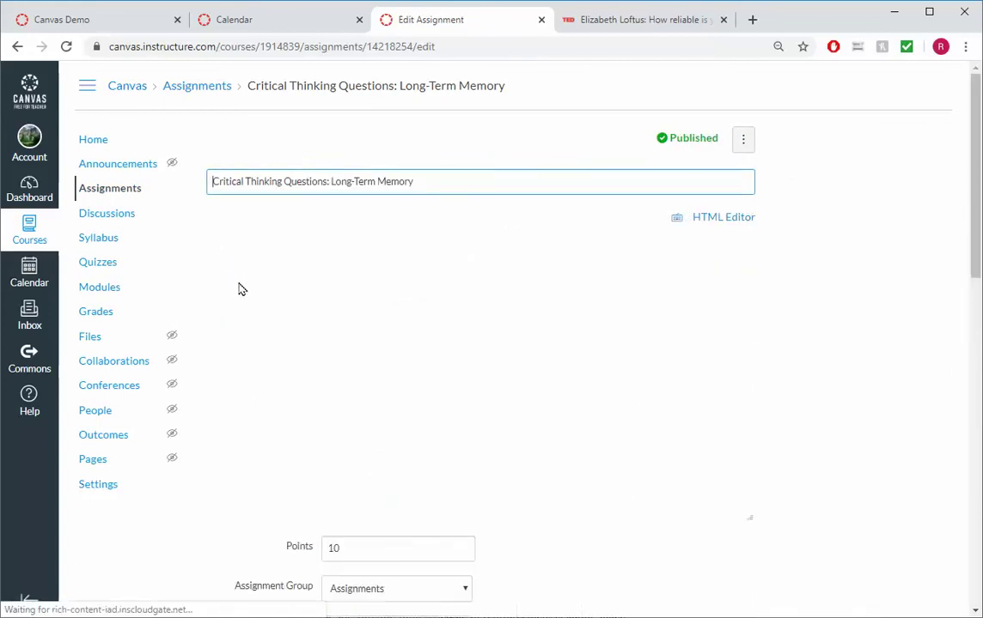
left_click(220, 292)
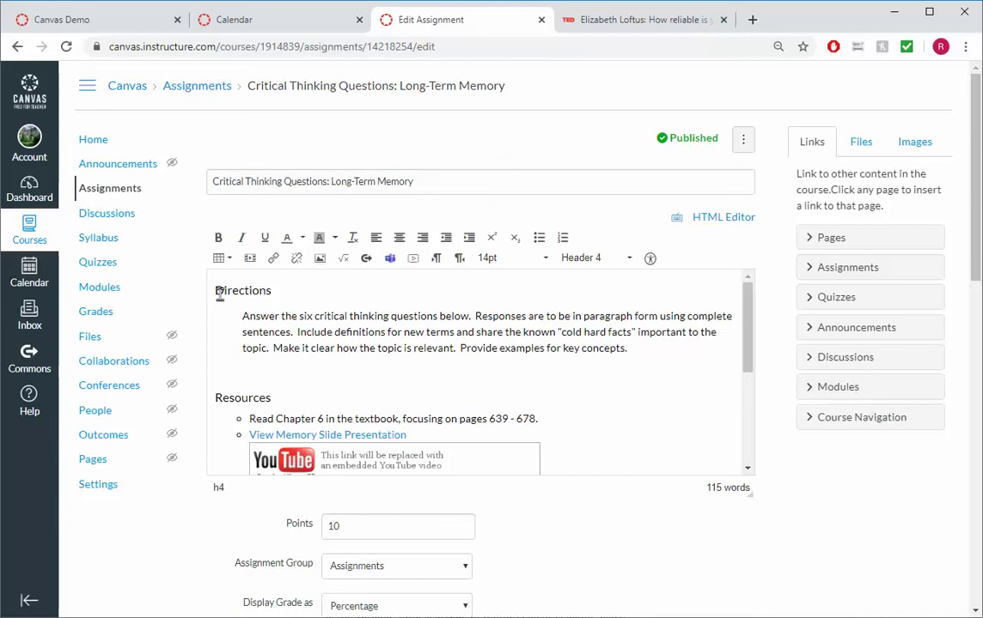
key("ctrl+v")
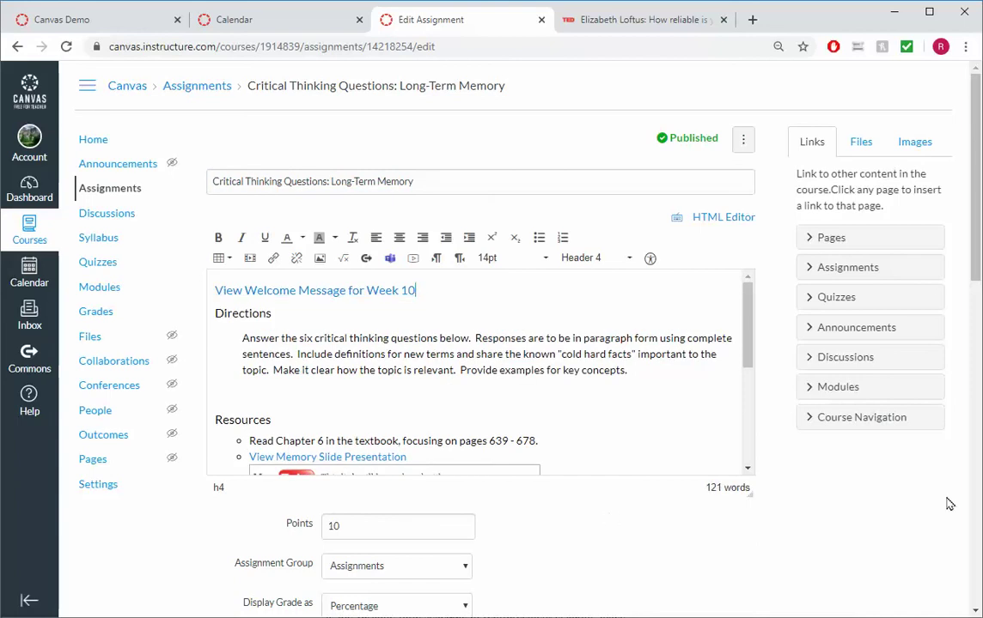
scroll(862, 542, "down", 5)
scroll(863, 542, "down", 5)
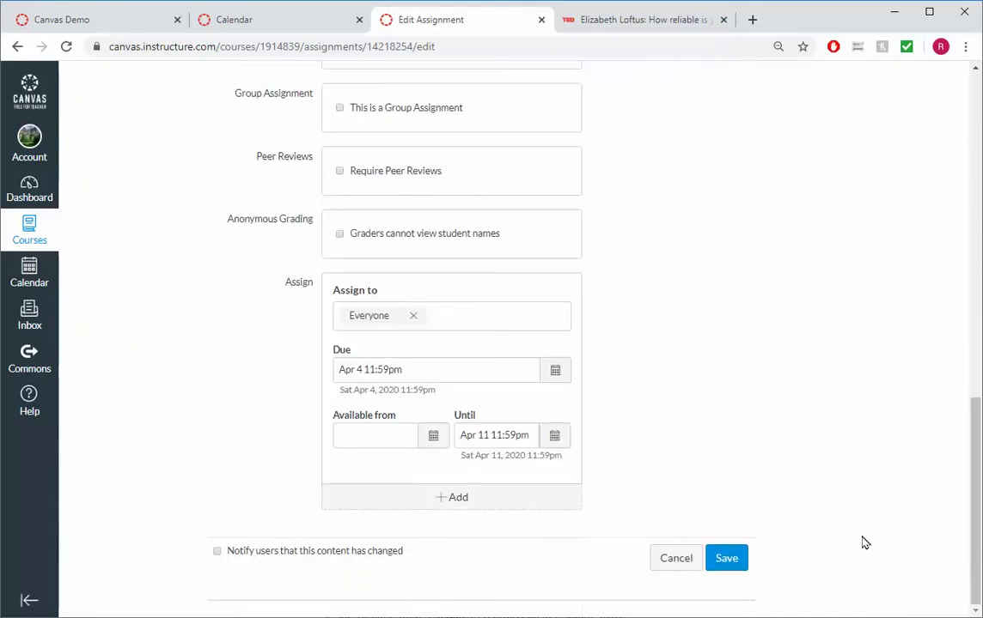
left_click(726, 562)
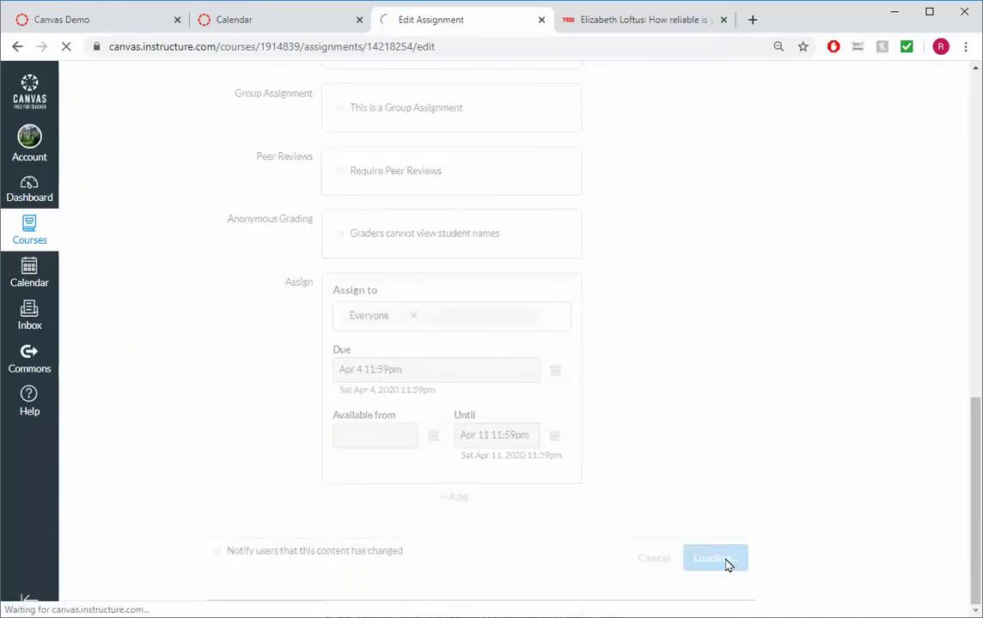